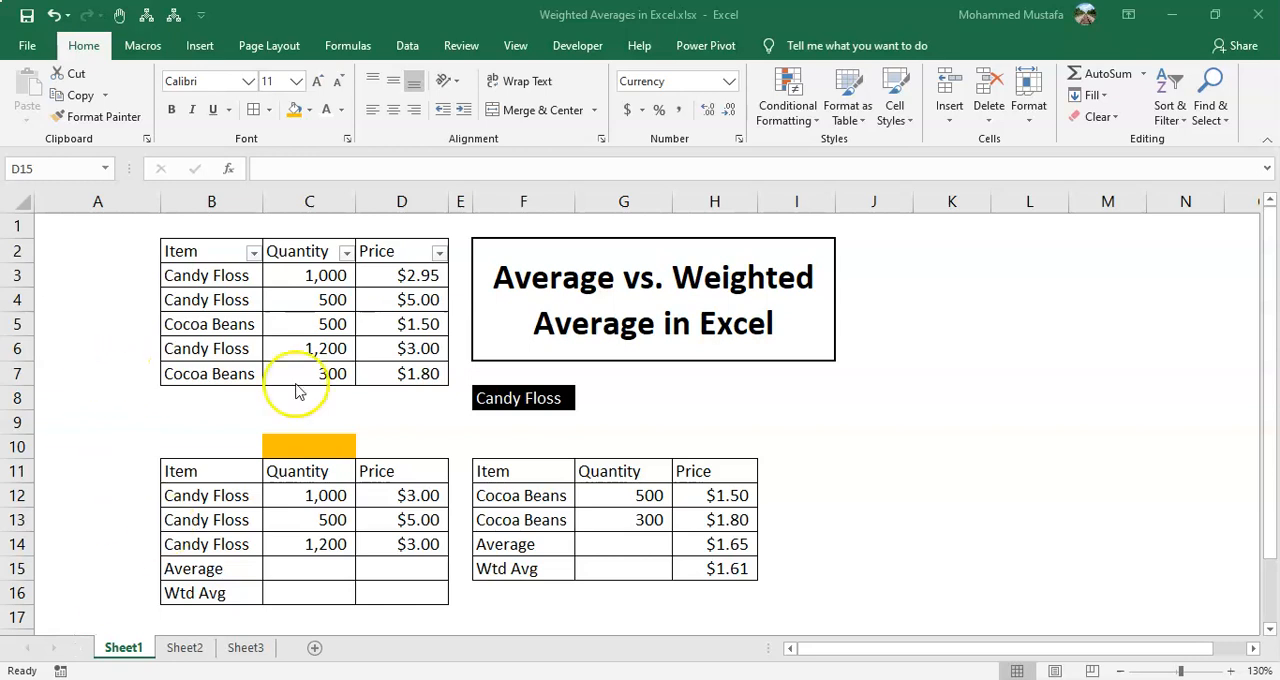
# Review the item, quantity and price records in B3:D7 of the upper table
pyautogui.click(377, 371)
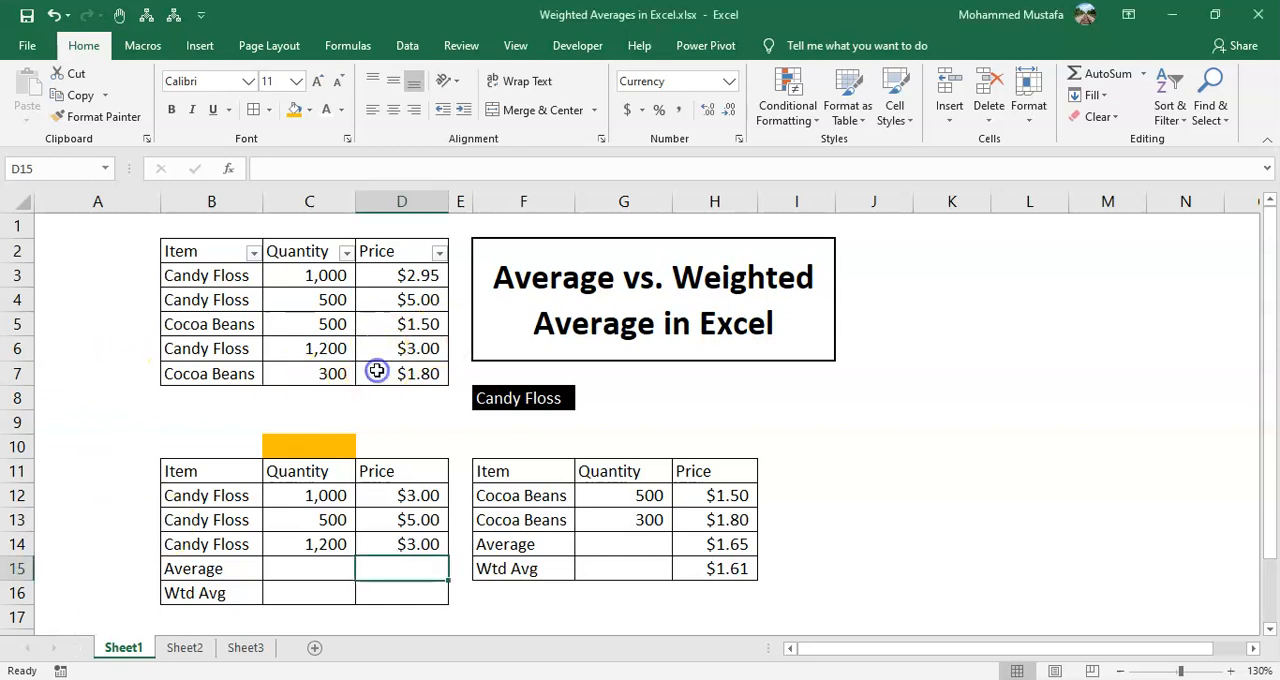
pyautogui.click(206, 272)
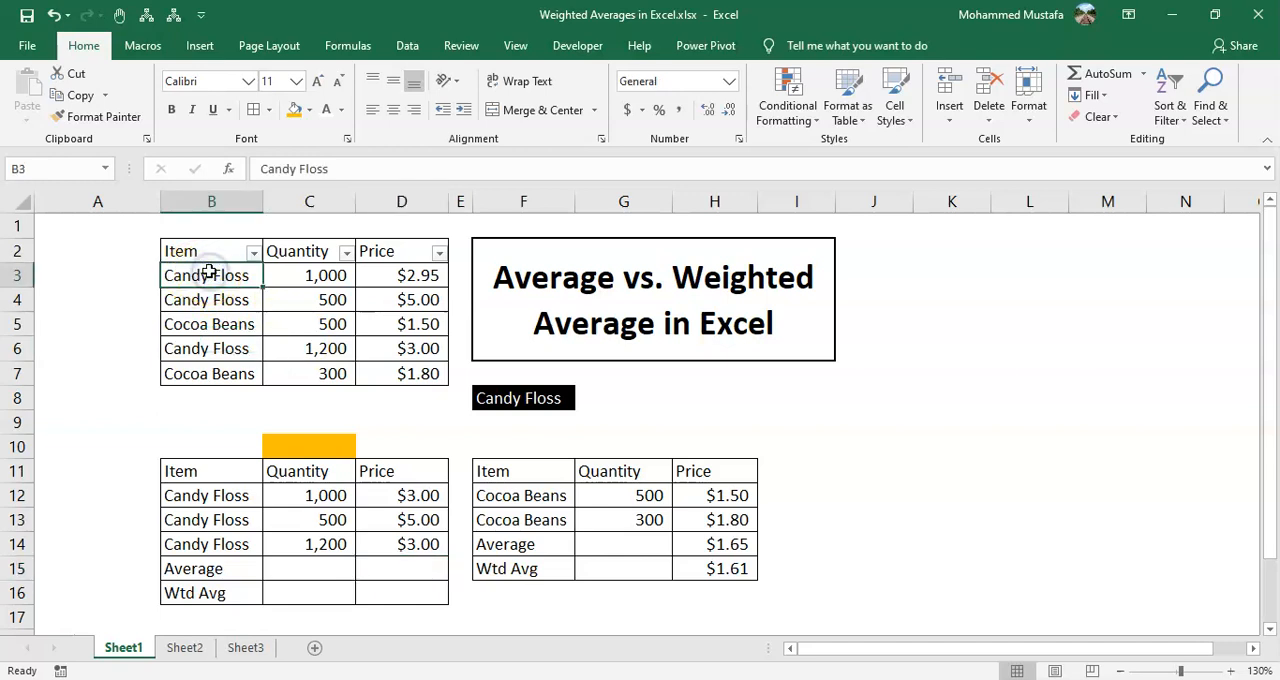
pyautogui.hotkey('ctrl', 'shift', 'Right')
pyautogui.hotkey('ctrl', 'shift', 'Down')
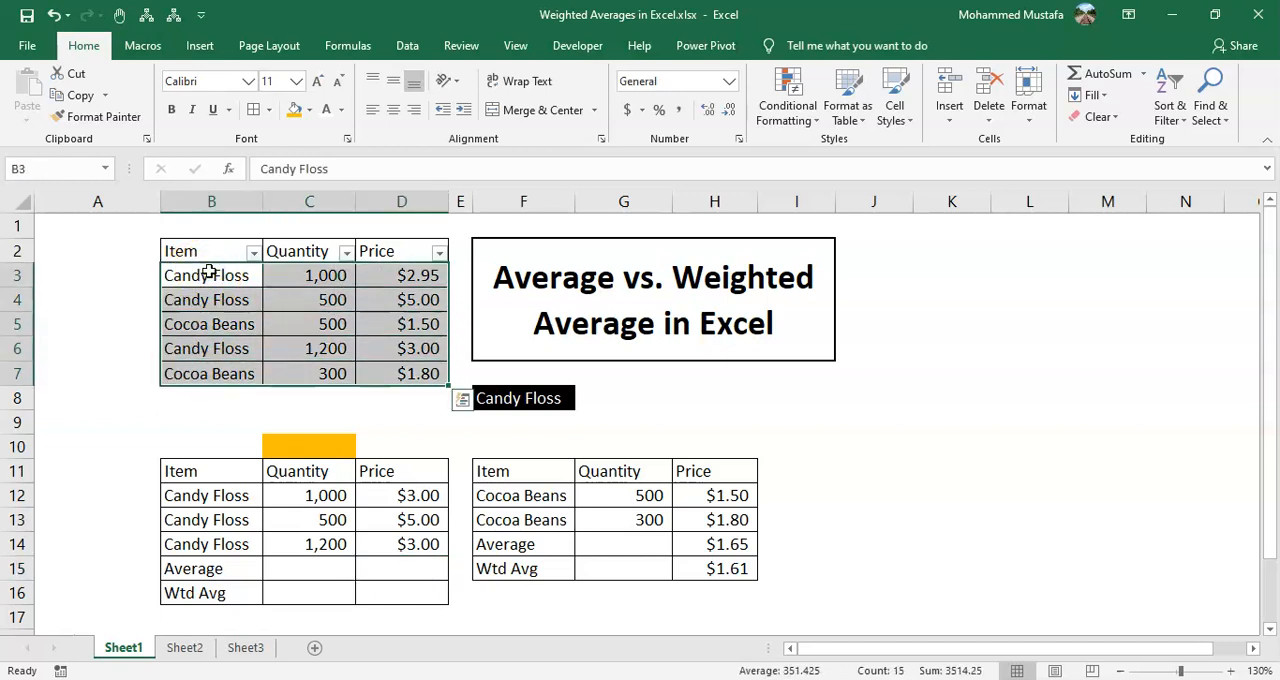
pyautogui.click(208, 272)
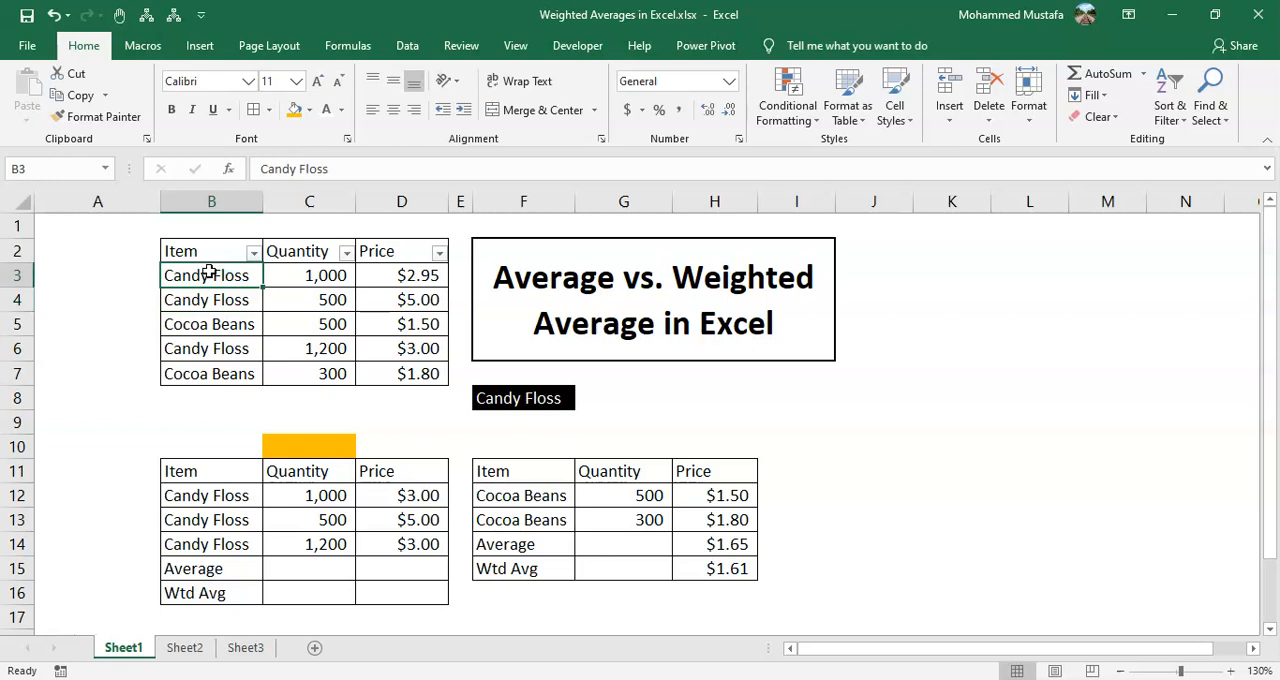
# Examine the quantities and prices in the first two Candy Floss rows of the upper table
pyautogui.press('Down')
pyautogui.press('Up')
pyautogui.press('Right')
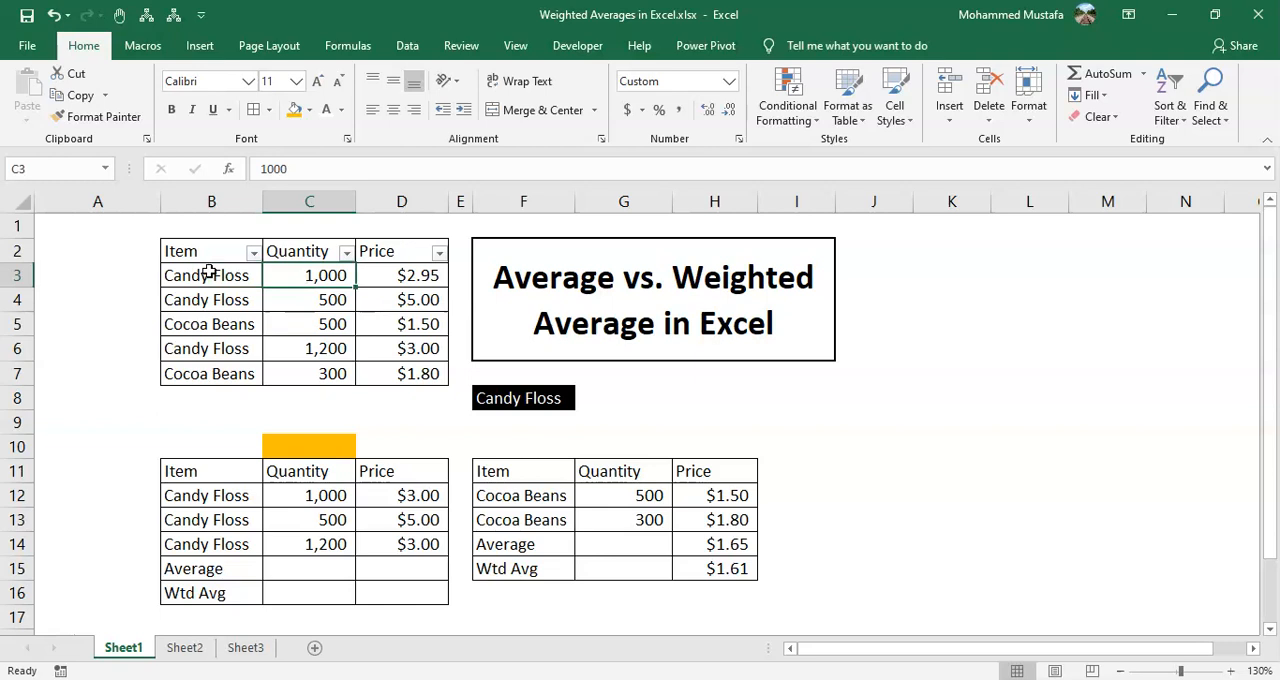
pyautogui.press('Right')
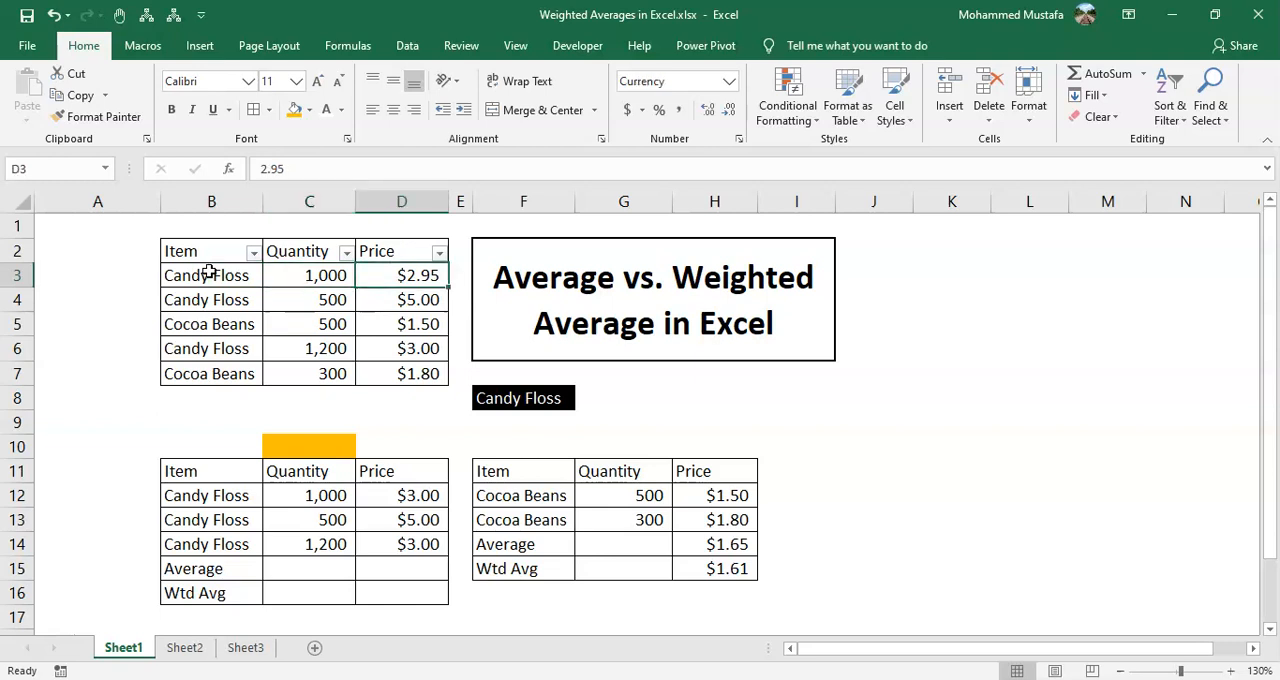
pyautogui.press('Down')
pyautogui.press('Left')
pyautogui.press('Left')
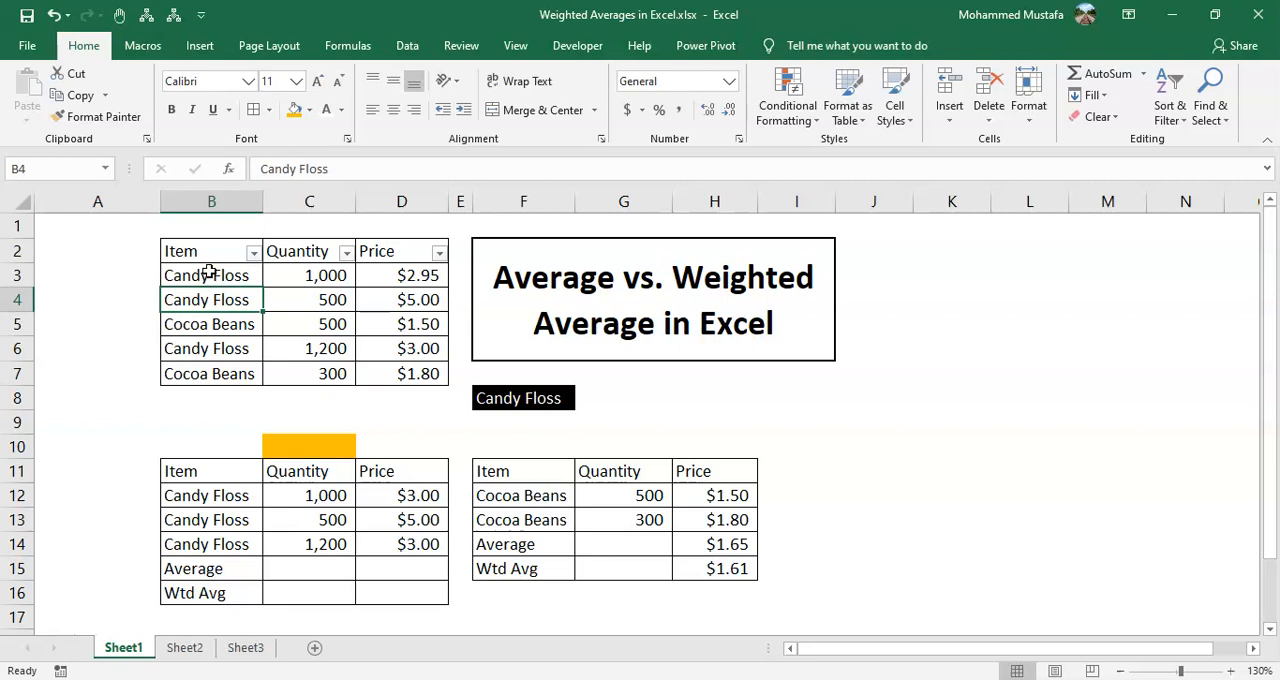
pyautogui.press('Right')
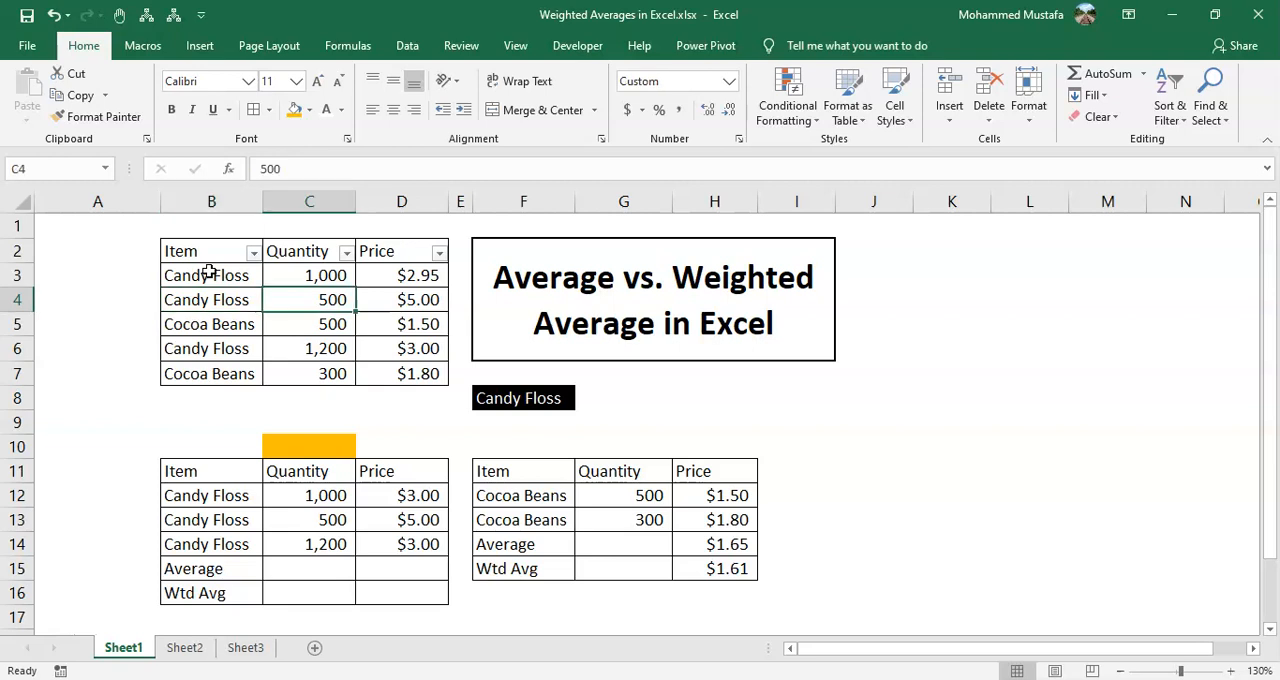
pyautogui.press('Right')
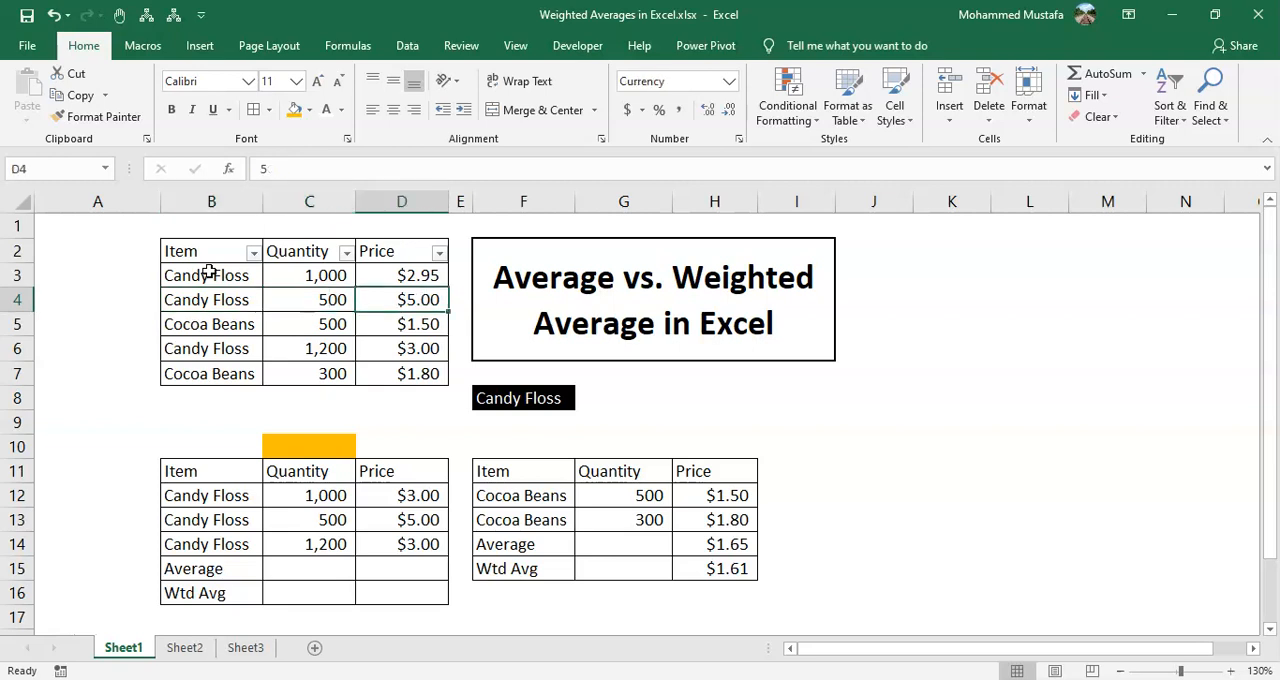
pyautogui.press('Up')
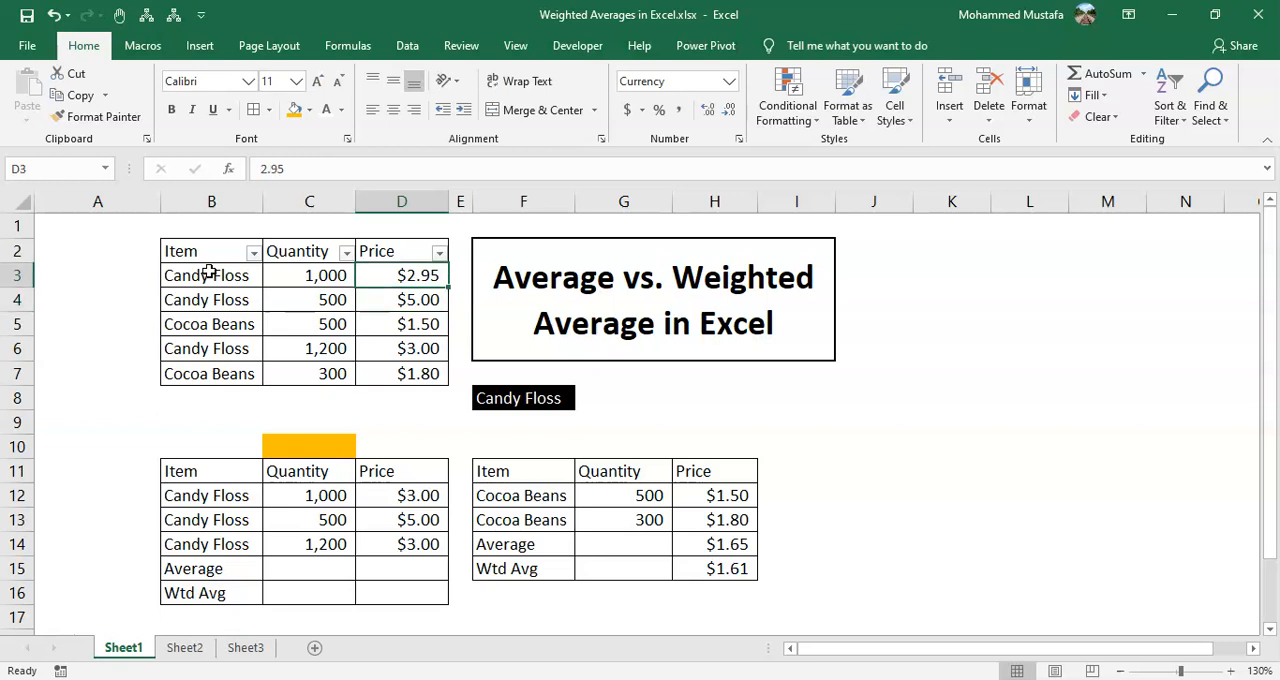
pyautogui.press('Left')
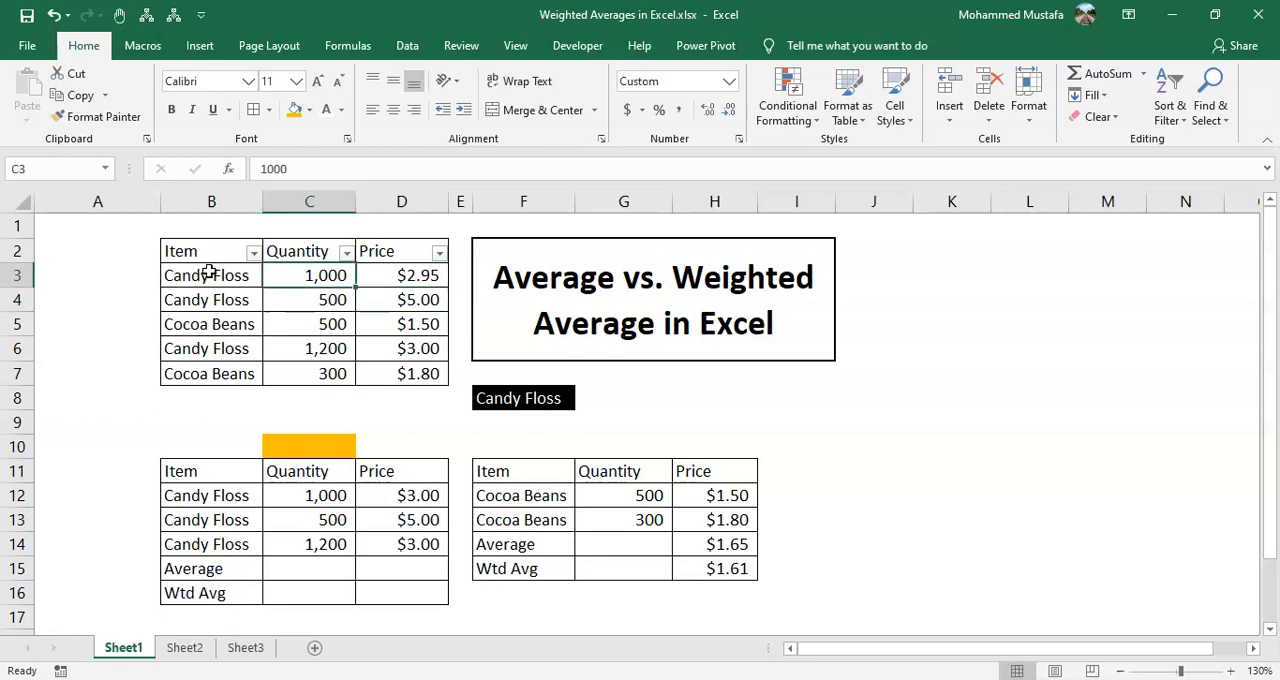
pyautogui.press('Right')
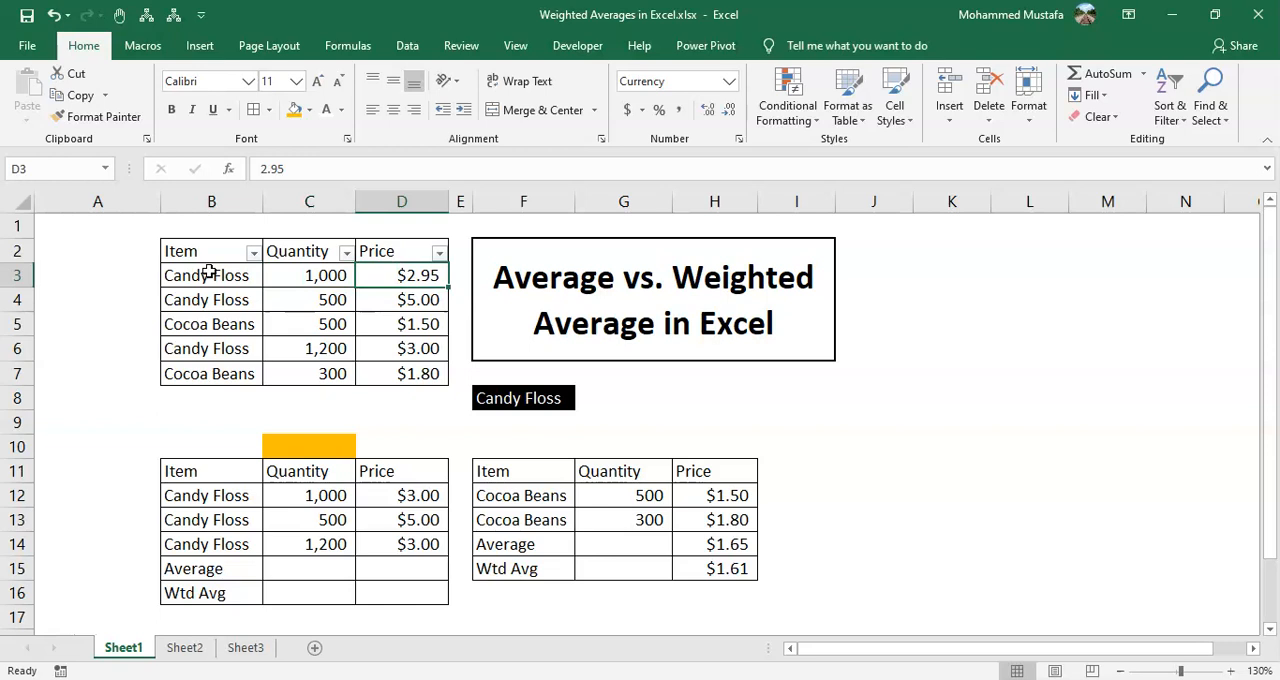
# Compare quantity against price across the Candy Floss rows 3, 4 and 6
pyautogui.press('Left')
pyautogui.press('Right')
pyautogui.press('Down')
pyautogui.press('Left')
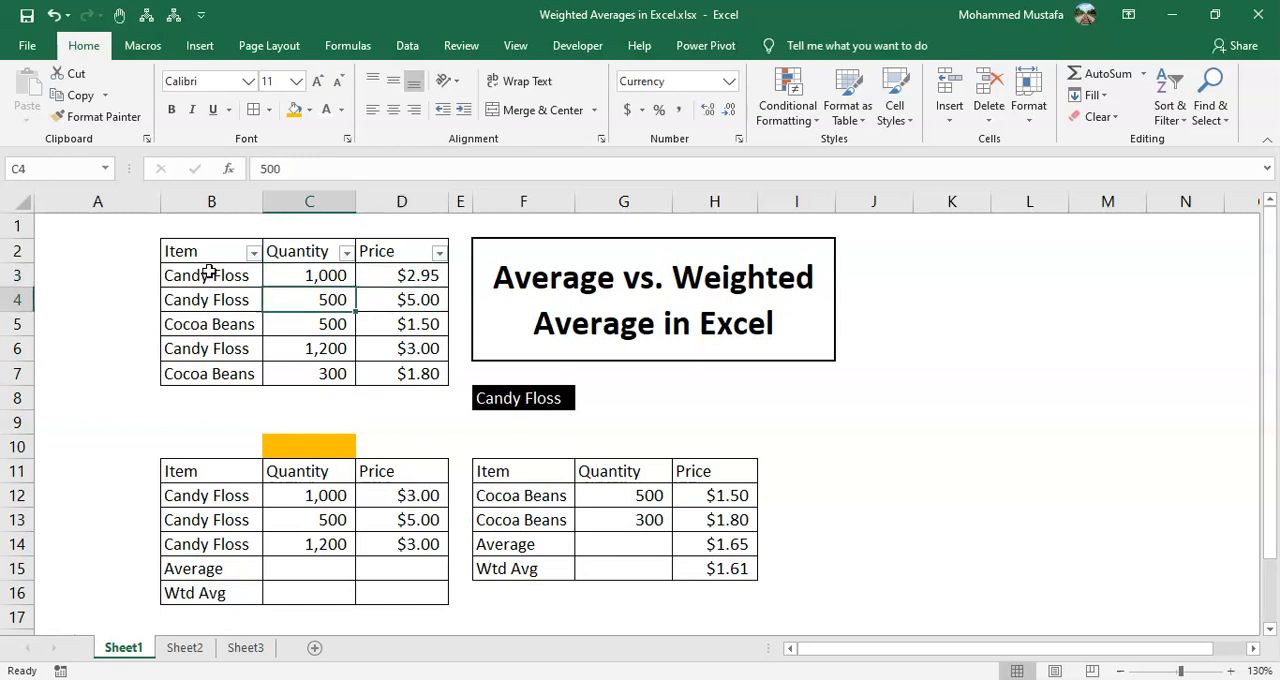
pyautogui.press('Right')
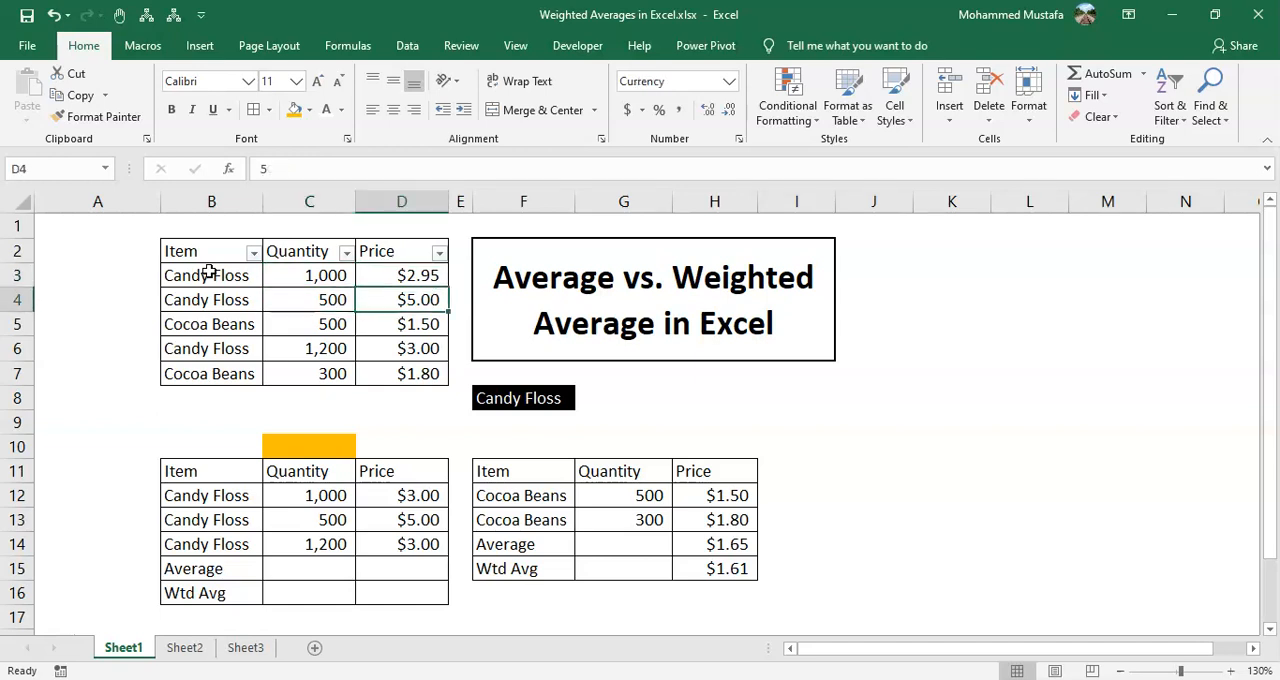
pyautogui.press('Left')
pyautogui.press('Left')
pyautogui.press('Down')
pyautogui.press('Down')
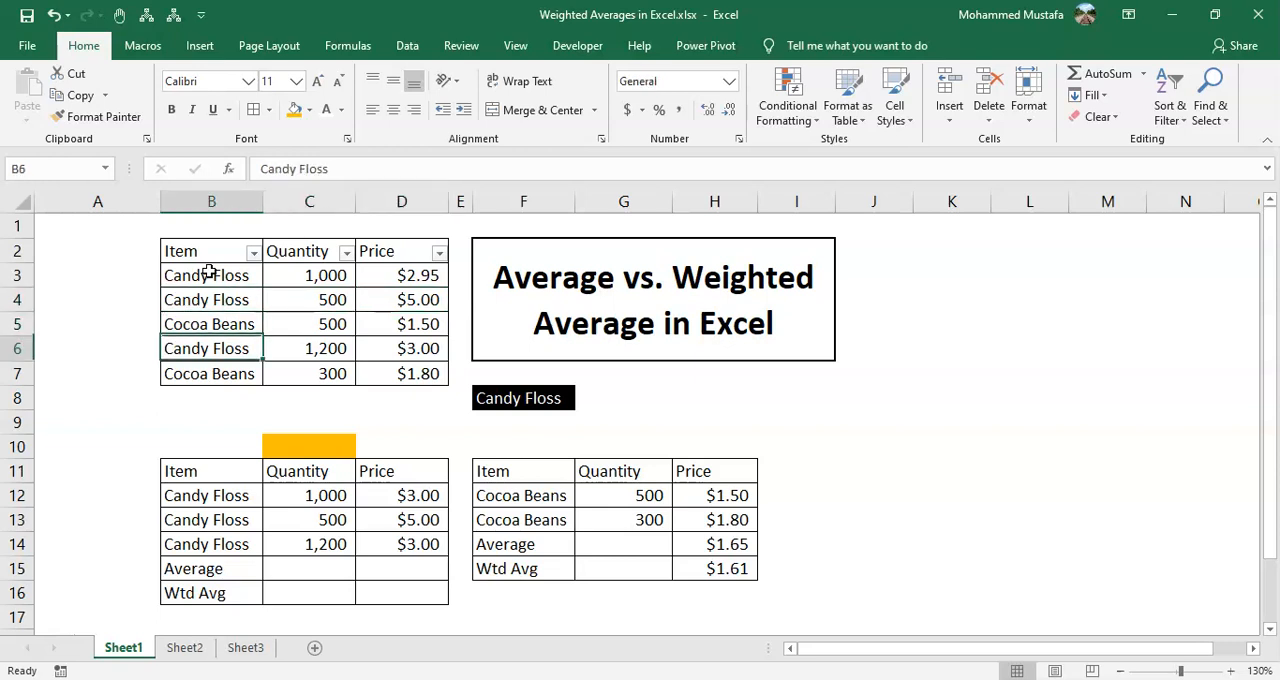
pyautogui.press('Right')
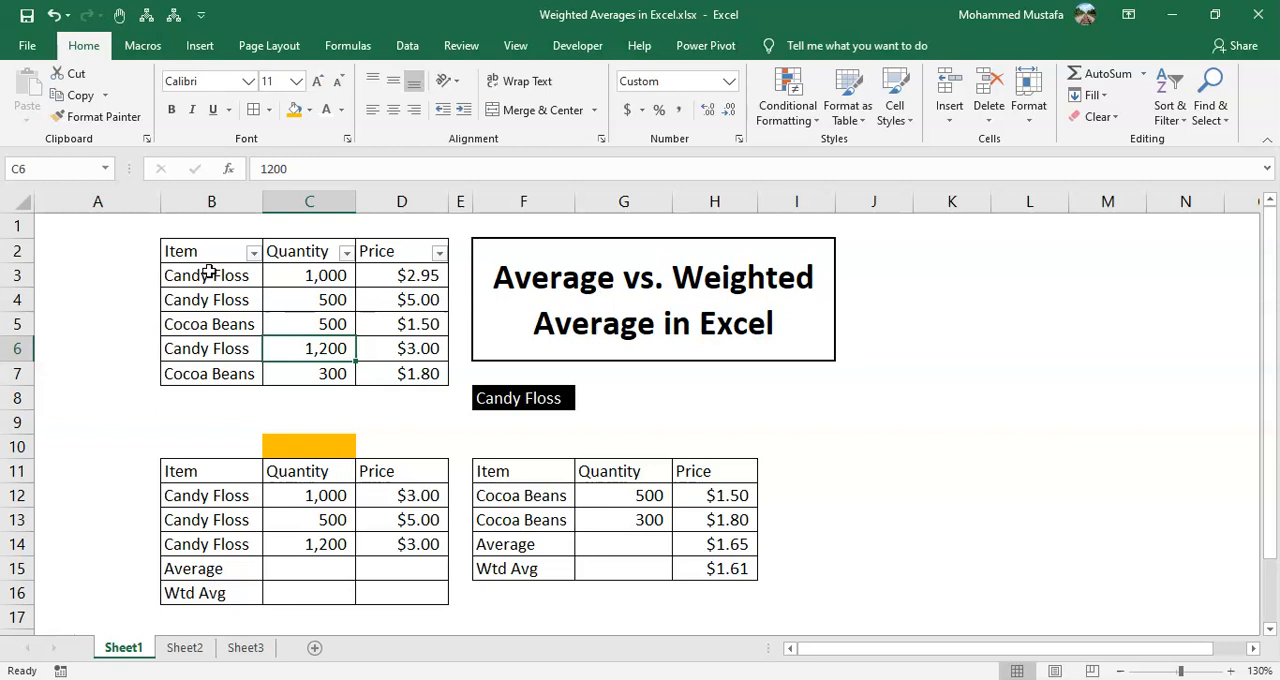
pyautogui.press('Right')
# Start an AVERAGEIF formula in D8 below the Price column, using the items B3:B7 as the range
pyautogui.press('Down')
pyautogui.press('Down')
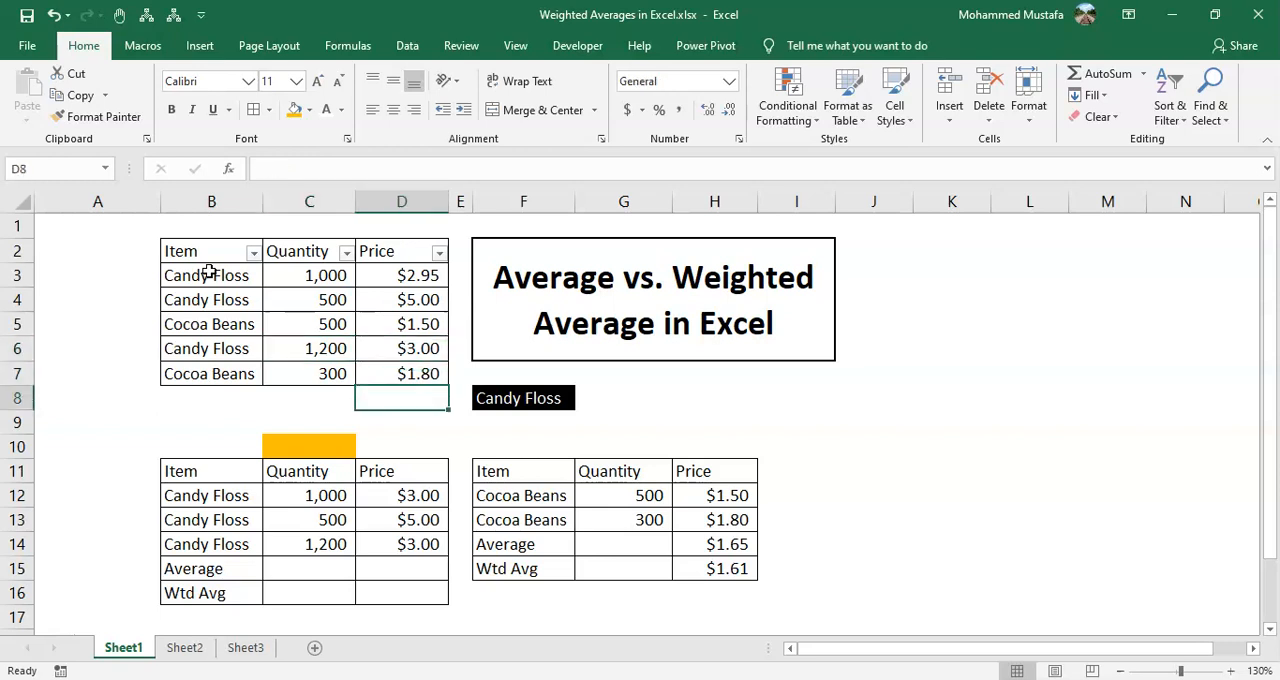
pyautogui.write('=')
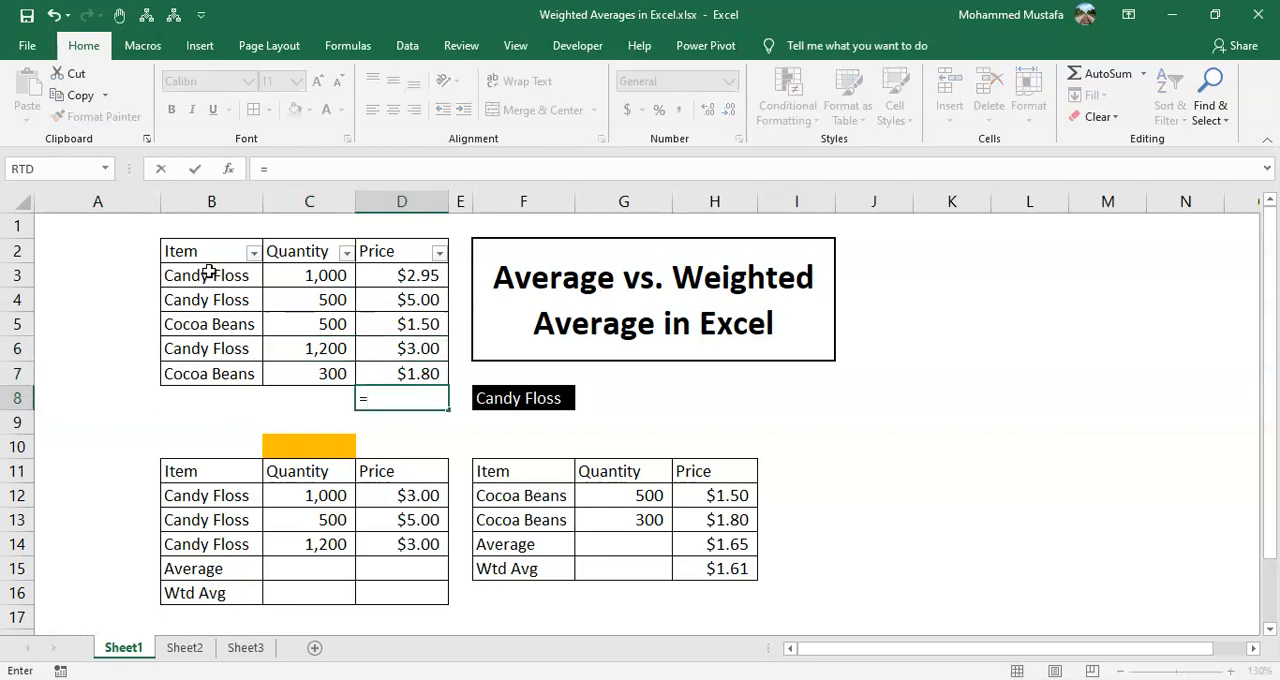
pyautogui.write('av')
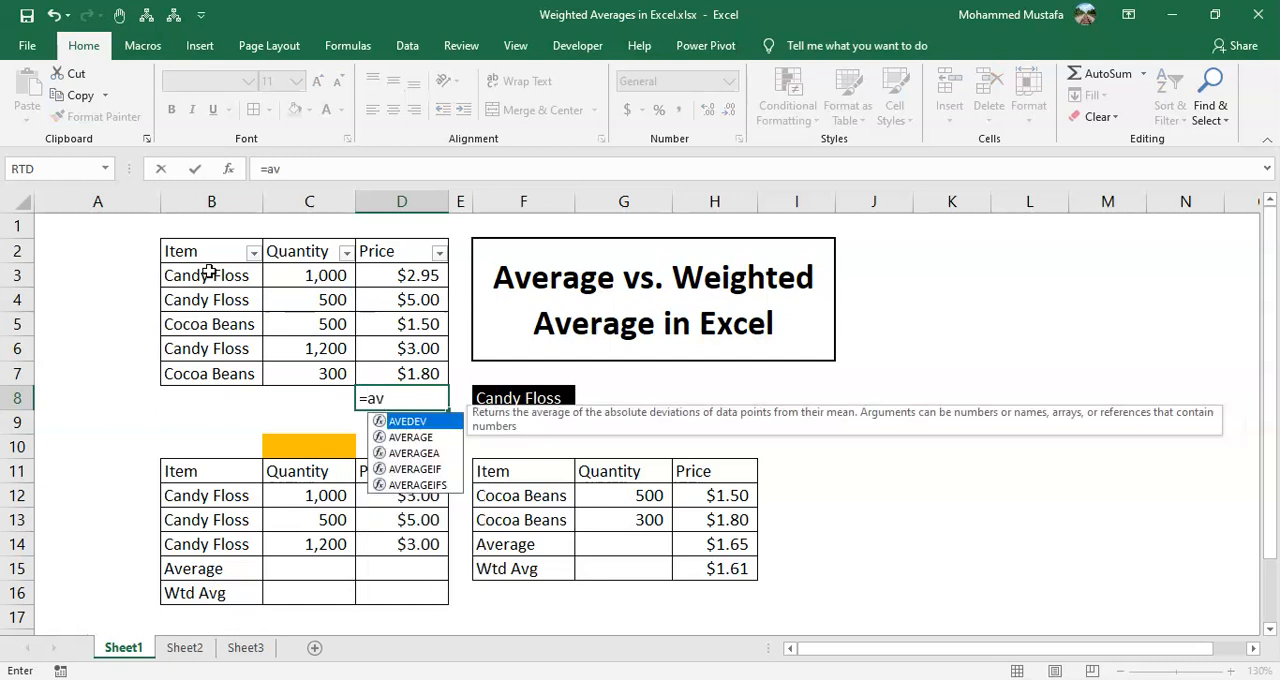
pyautogui.press('Down')
pyautogui.press('Down')
pyautogui.press('Down')
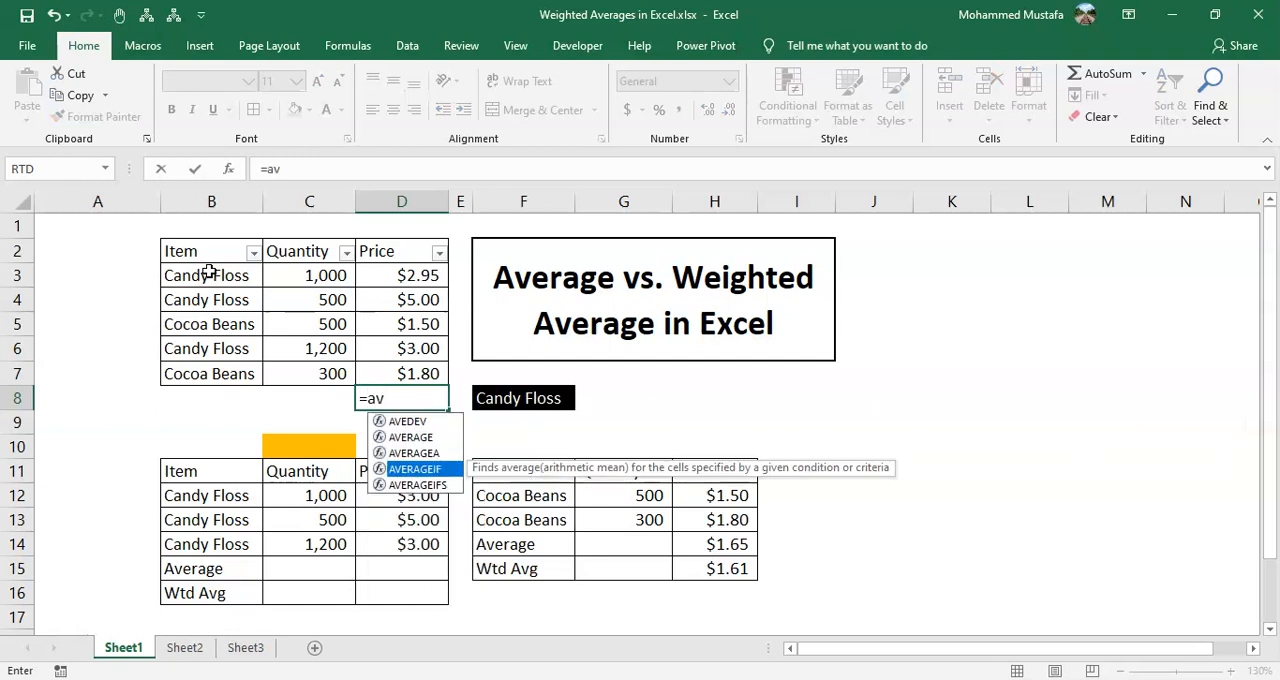
pyautogui.press('Tab')
pyautogui.press('Up')
pyautogui.press('Left')
pyautogui.press('Left')
pyautogui.hotkey('ctrl', 'Up')
pyautogui.press('Up')
pyautogui.press('Down')
pyautogui.press('Down')
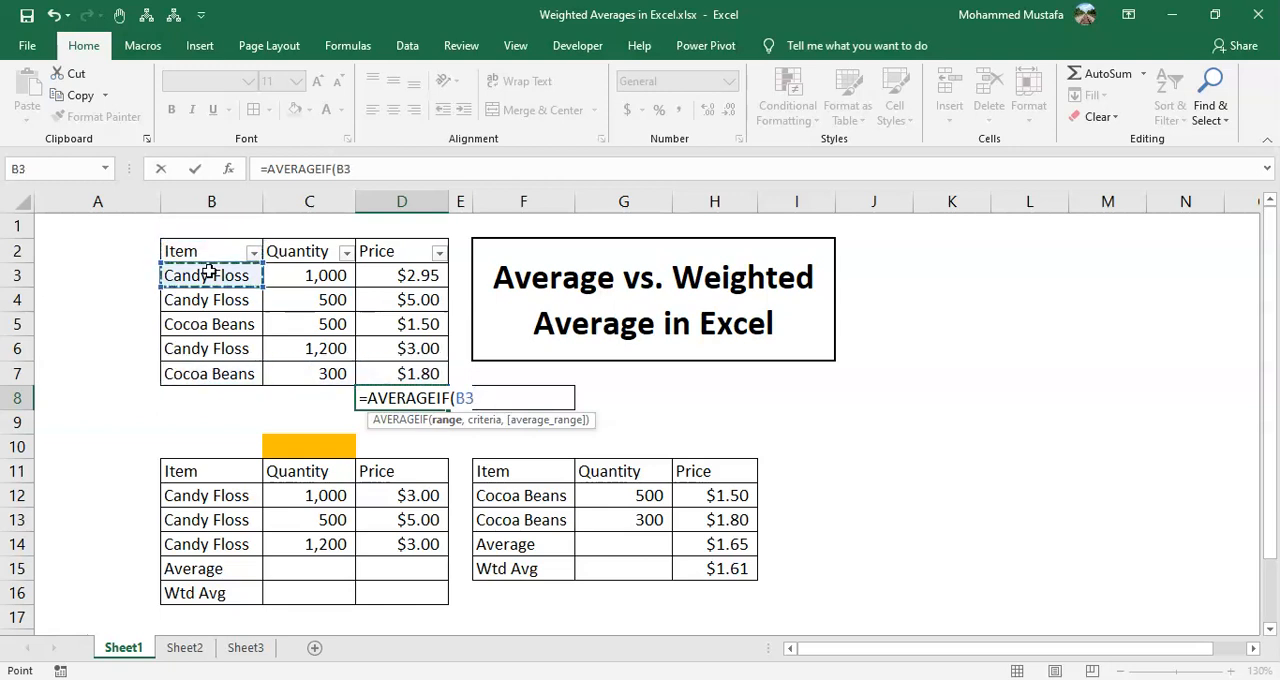
pyautogui.hotkey('ctrl', 'shift', 'Down')
pyautogui.write(',')
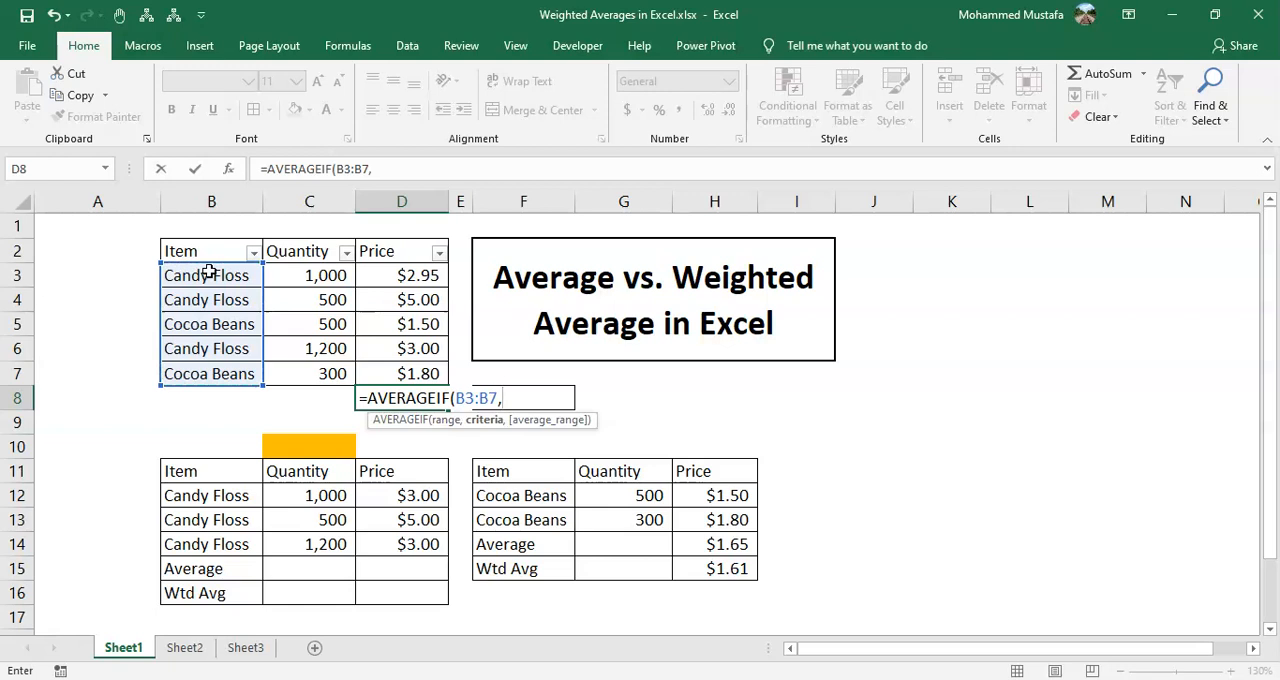
# Complete the D8 AVERAGEIF formula with B6 as the criteria and the prices D3:D7 as the average range
pyautogui.press('Up')
pyautogui.press('Left')
pyautogui.press('Left')
pyautogui.press('Up')
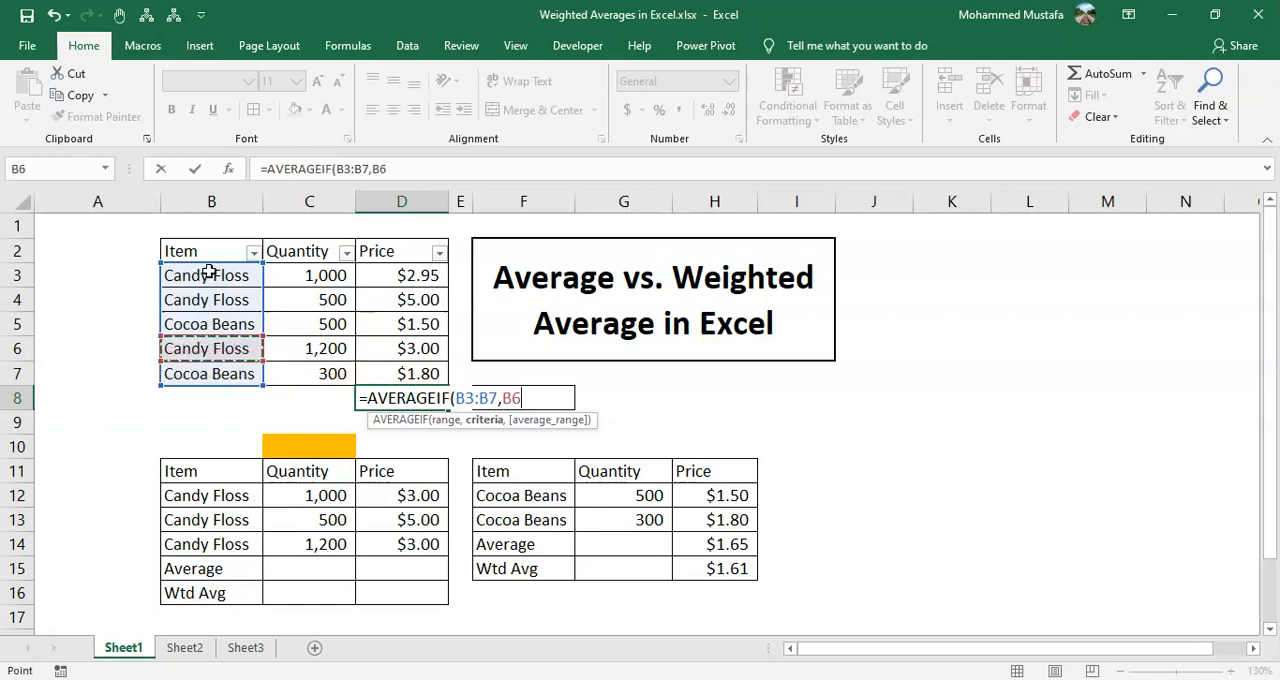
pyautogui.write(',')
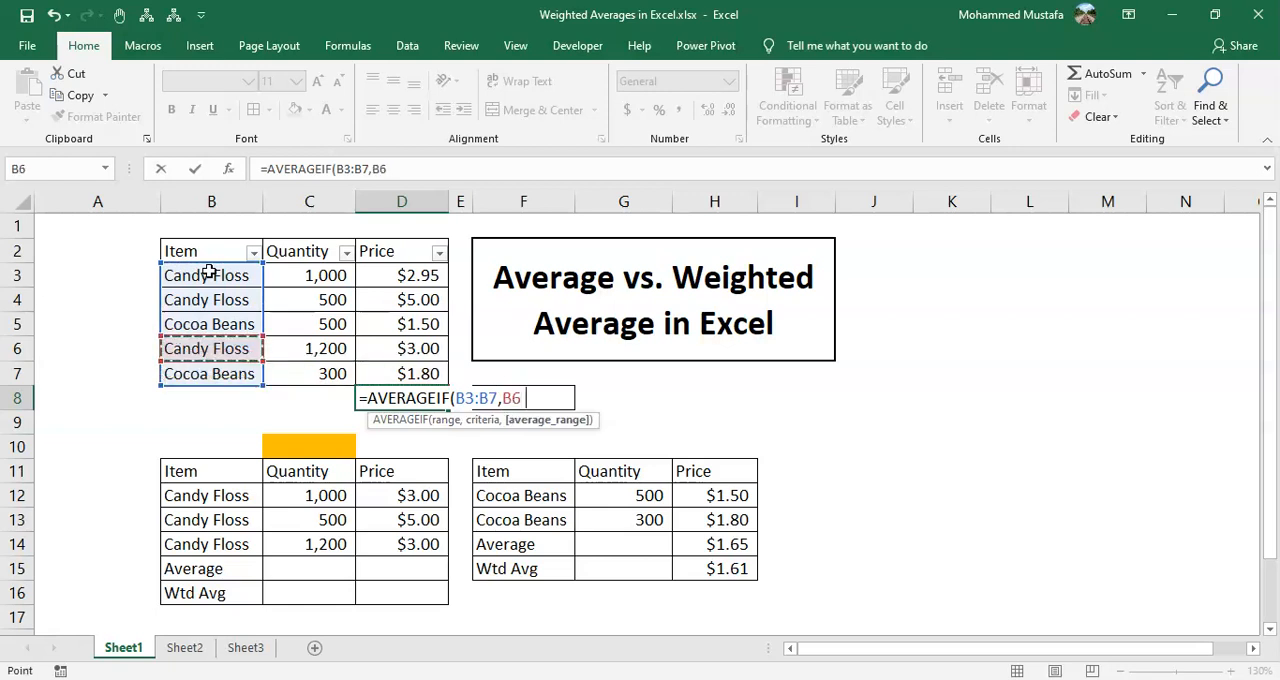
pyautogui.press('Up')
pyautogui.press('Up')
pyautogui.press('Up')
pyautogui.press('Up')
pyautogui.press('Up')
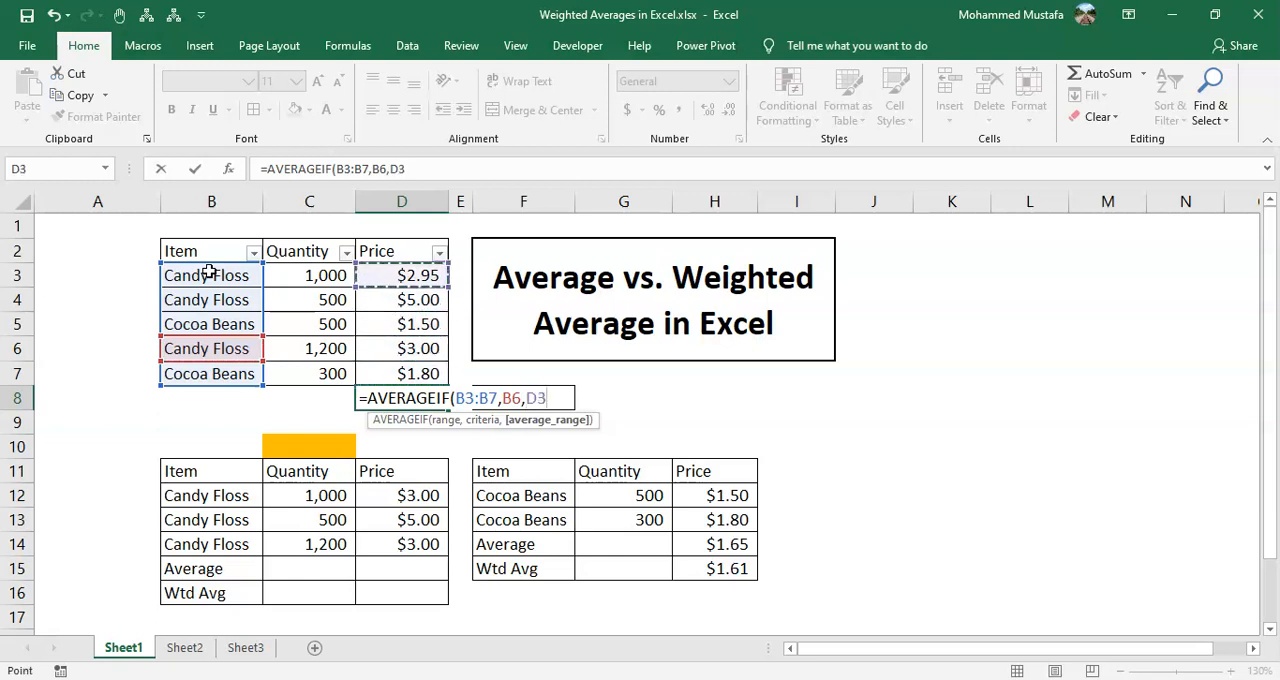
pyautogui.hotkey('ctrl', 'shift', 'Down')
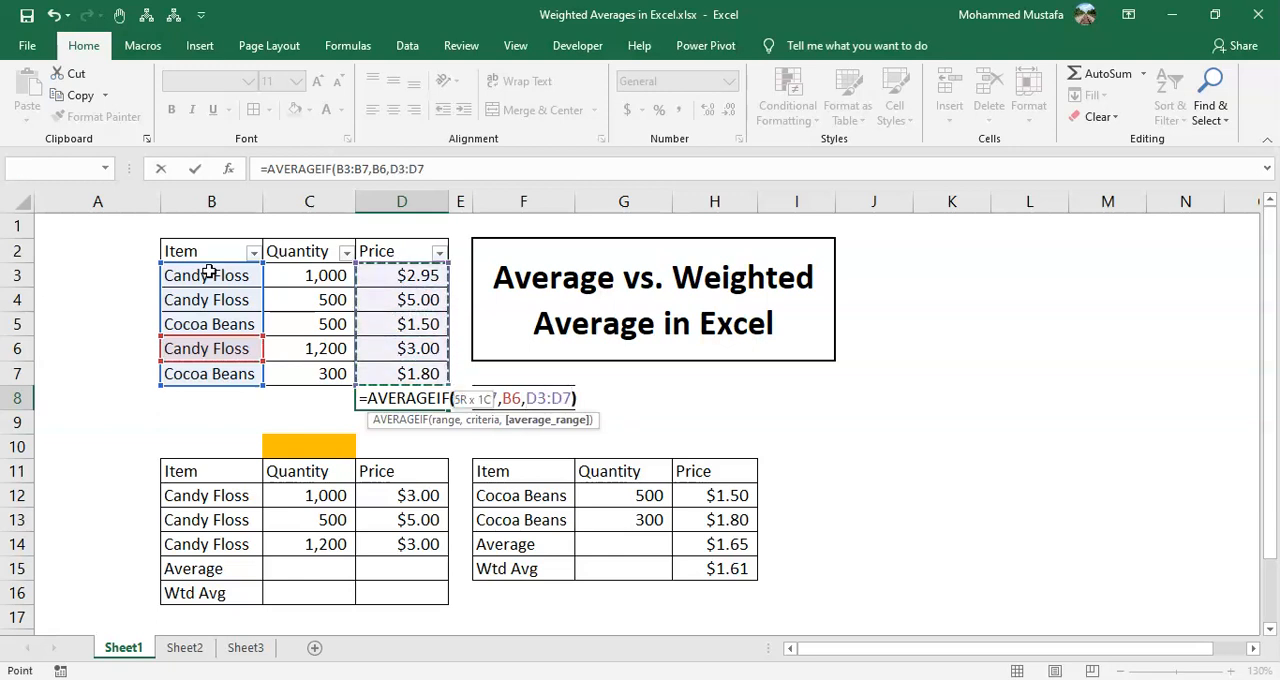
pyautogui.write(')')
pyautogui.hotkey('ctrl', 'Return')
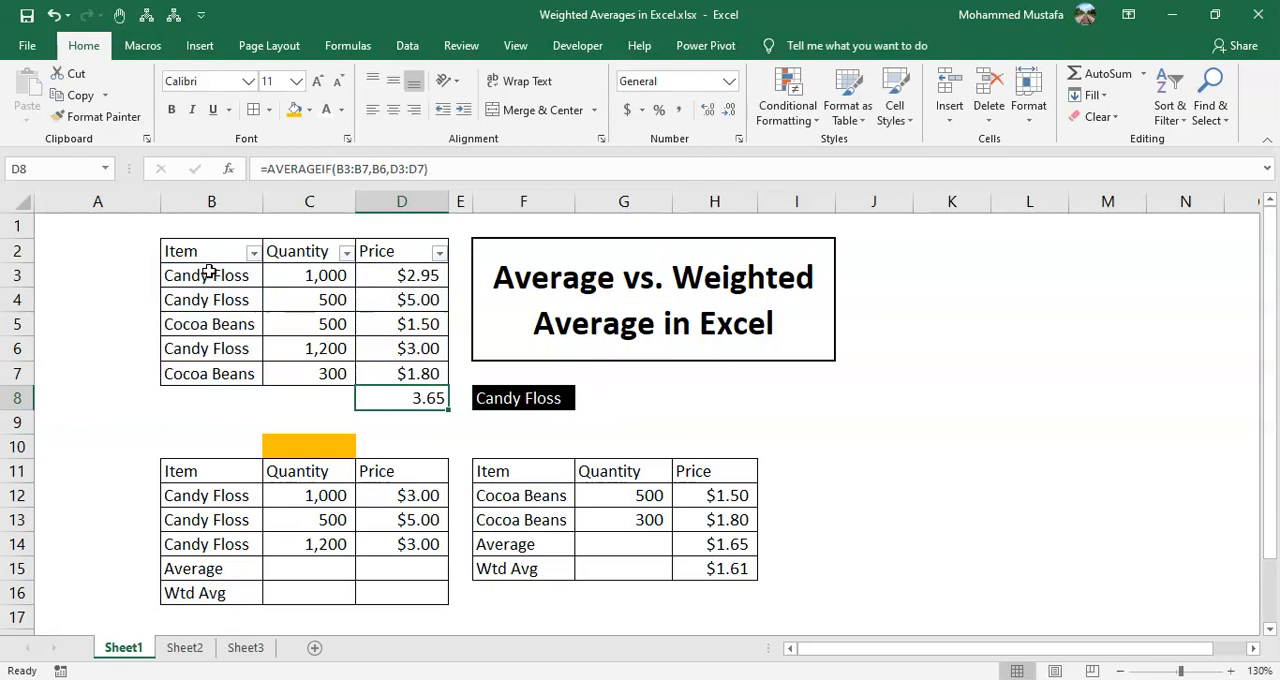
# Clear the average formula from D8 and review the Candy Floss items in B12:B14 of the lower table
pyautogui.press('Delete')
pyautogui.press('Down')
pyautogui.press('Down')
pyautogui.press('Down')
pyautogui.press('Down')
pyautogui.press('Left')
pyautogui.press('Left')
pyautogui.press('Up')
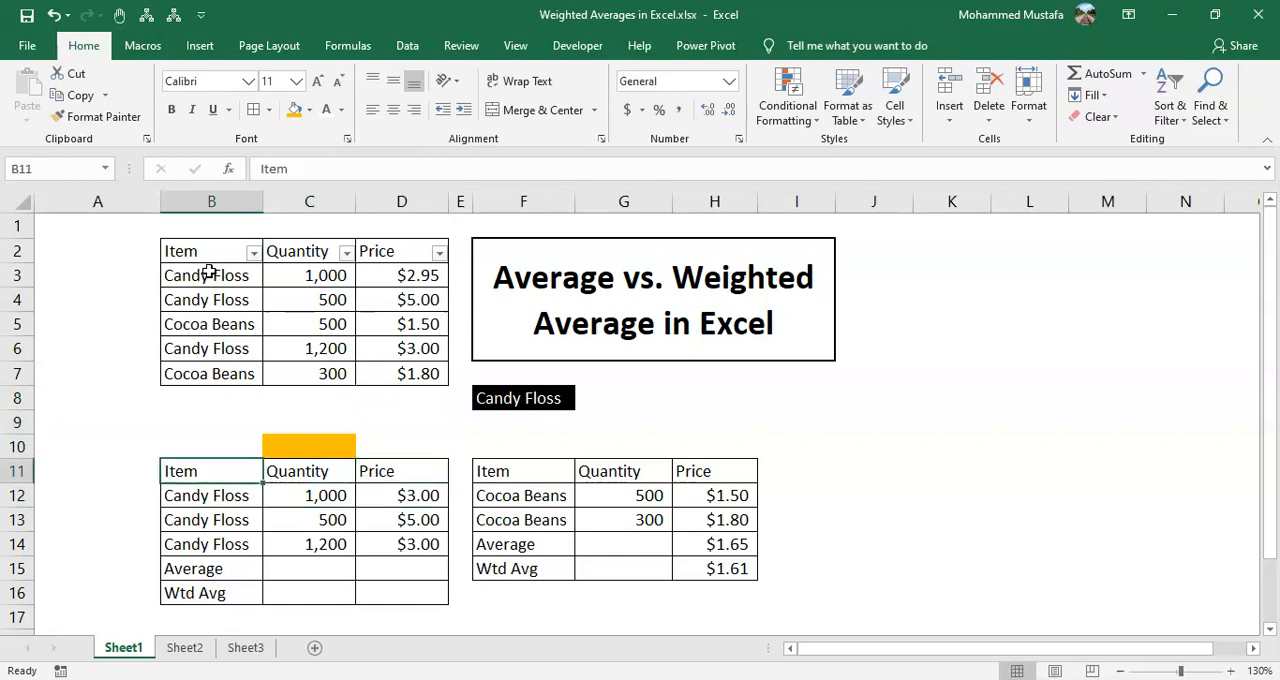
pyautogui.press('Down')
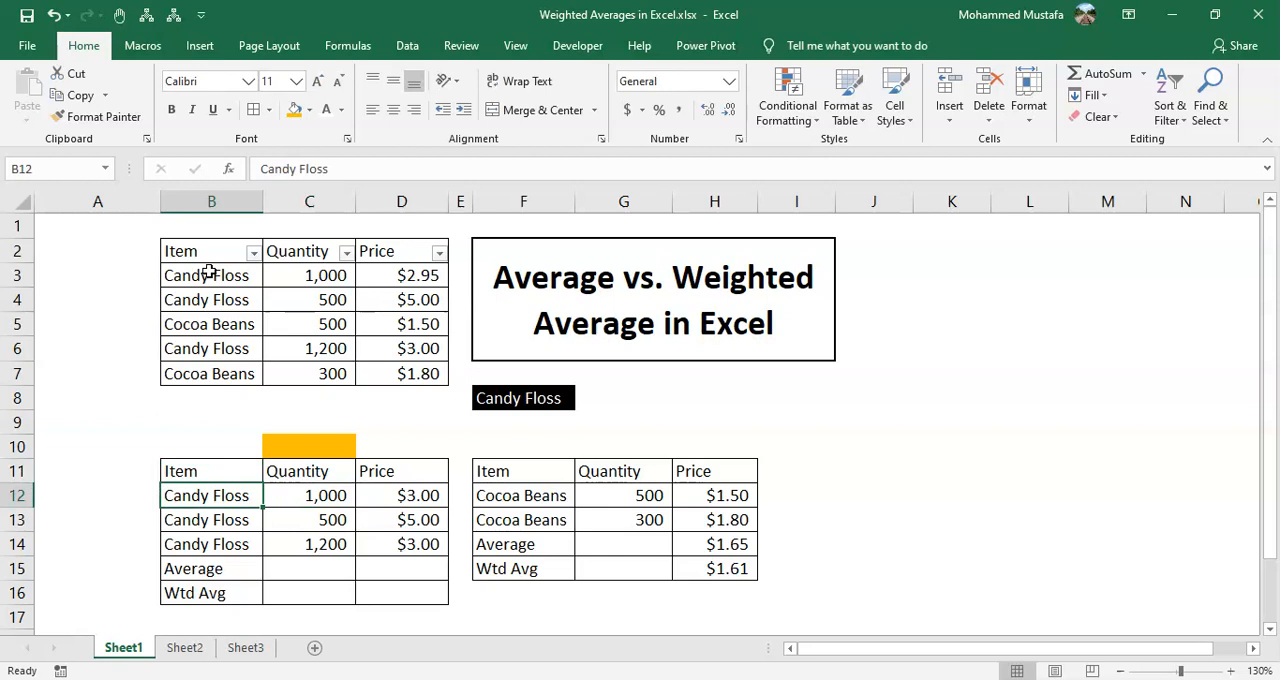
pyautogui.hotkey('shift', 'Down')
pyautogui.hotkey('shift', 'Down')
pyautogui.press('Right')
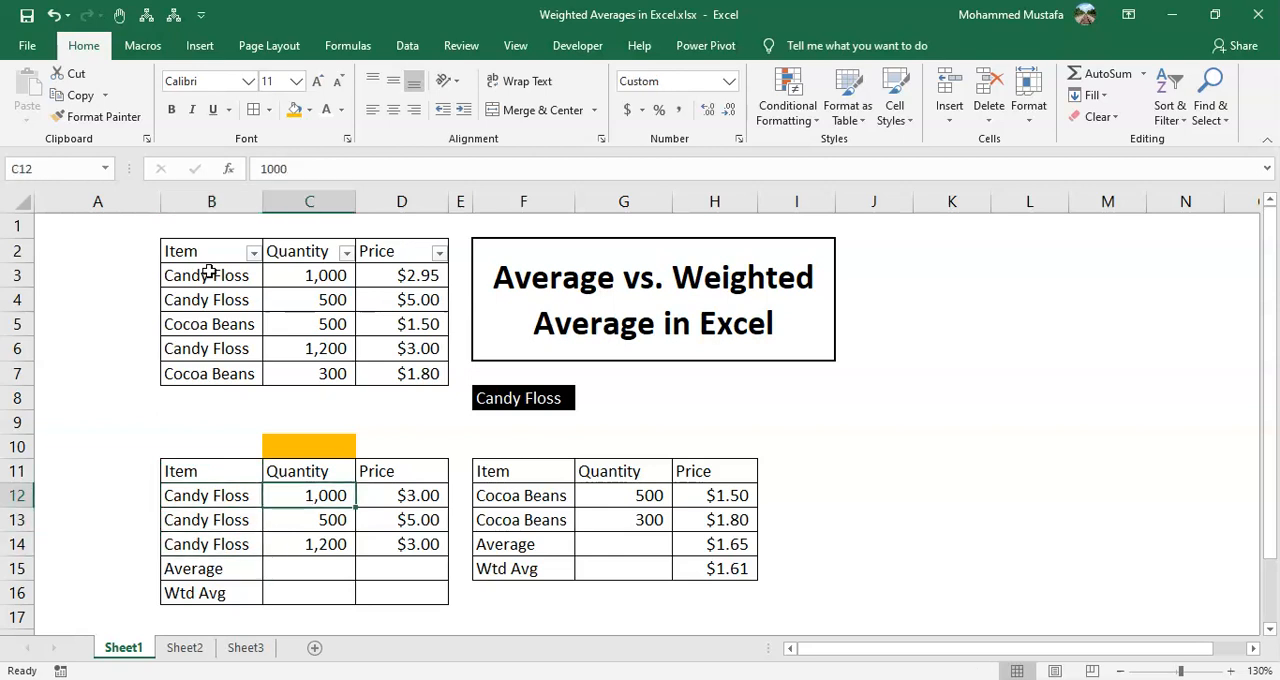
# Start an AVERAGEIF formula in D15, the Candy Floss table's Average price cell, with B12:B14 as the range
pyautogui.press('Down')
pyautogui.press('Down')
pyautogui.press('Down')
pyautogui.press('Right')
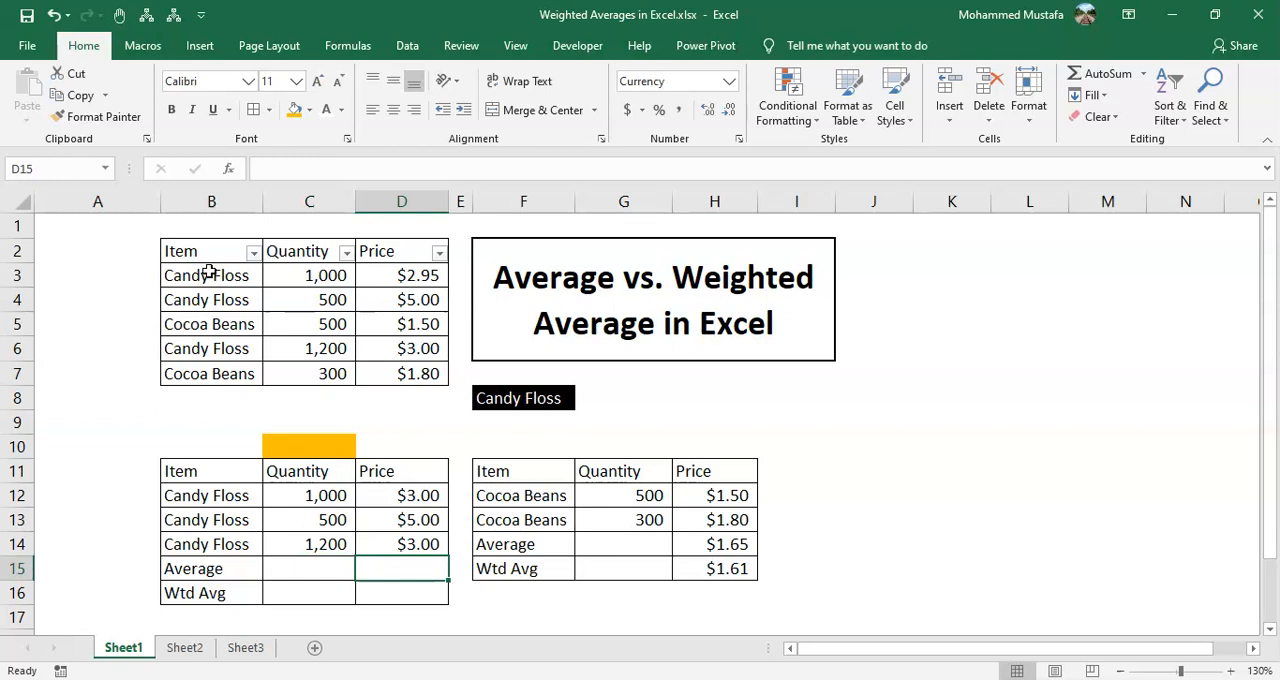
pyautogui.write('=av')
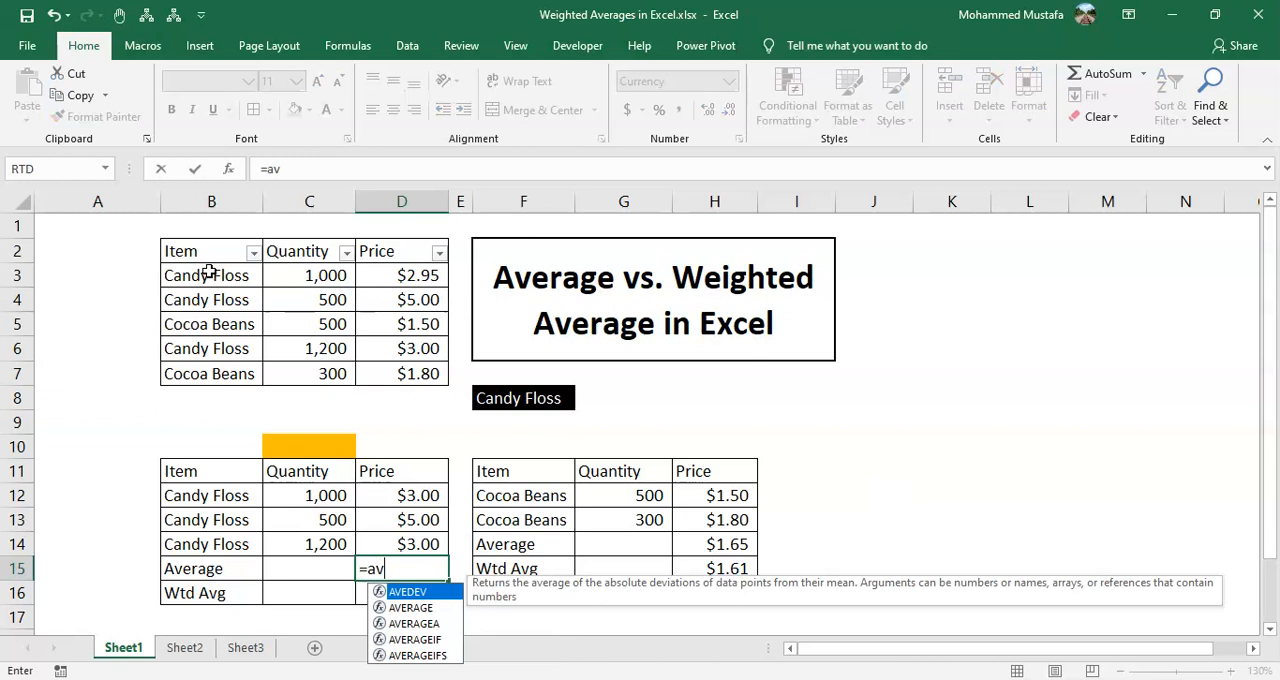
pyautogui.press('Down')
pyautogui.press('Down')
pyautogui.press('Tab')
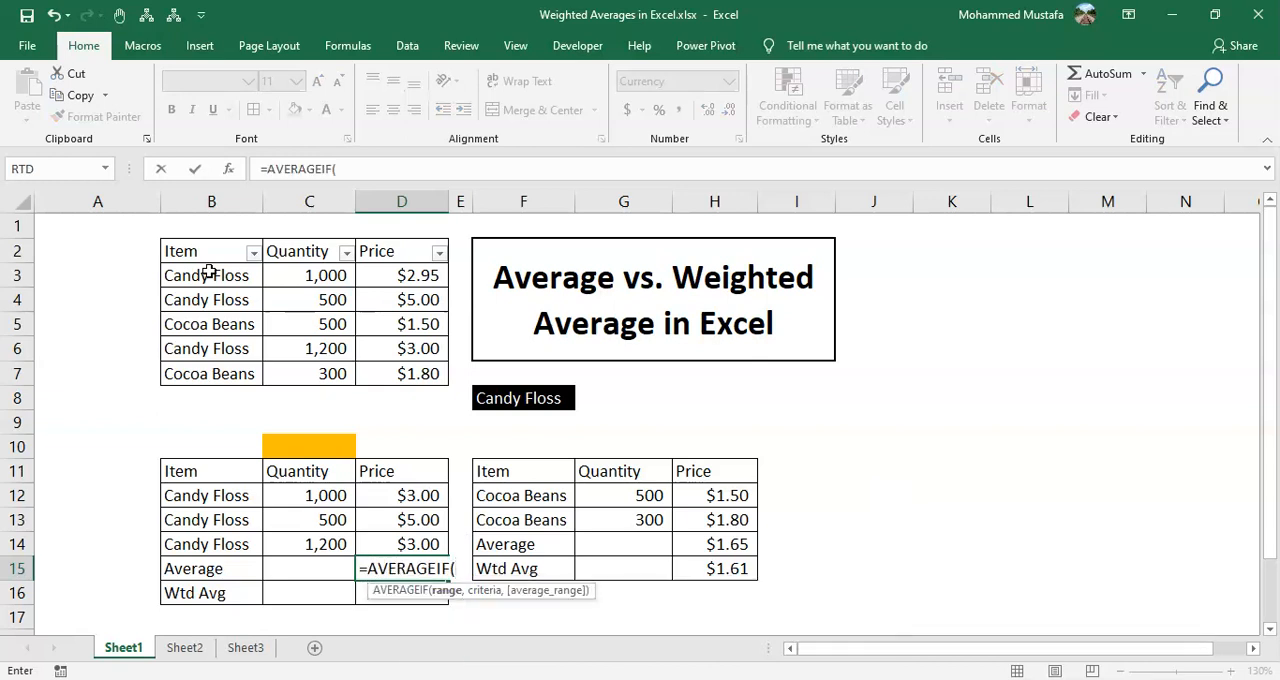
pyautogui.press('Up')
pyautogui.press('Left')
# Complete the D15 AVERAGEIF formula with B14 as the criteria and D12:D14 as the average range
pyautogui.press('Left')
pyautogui.press('Up')
pyautogui.press('Up')
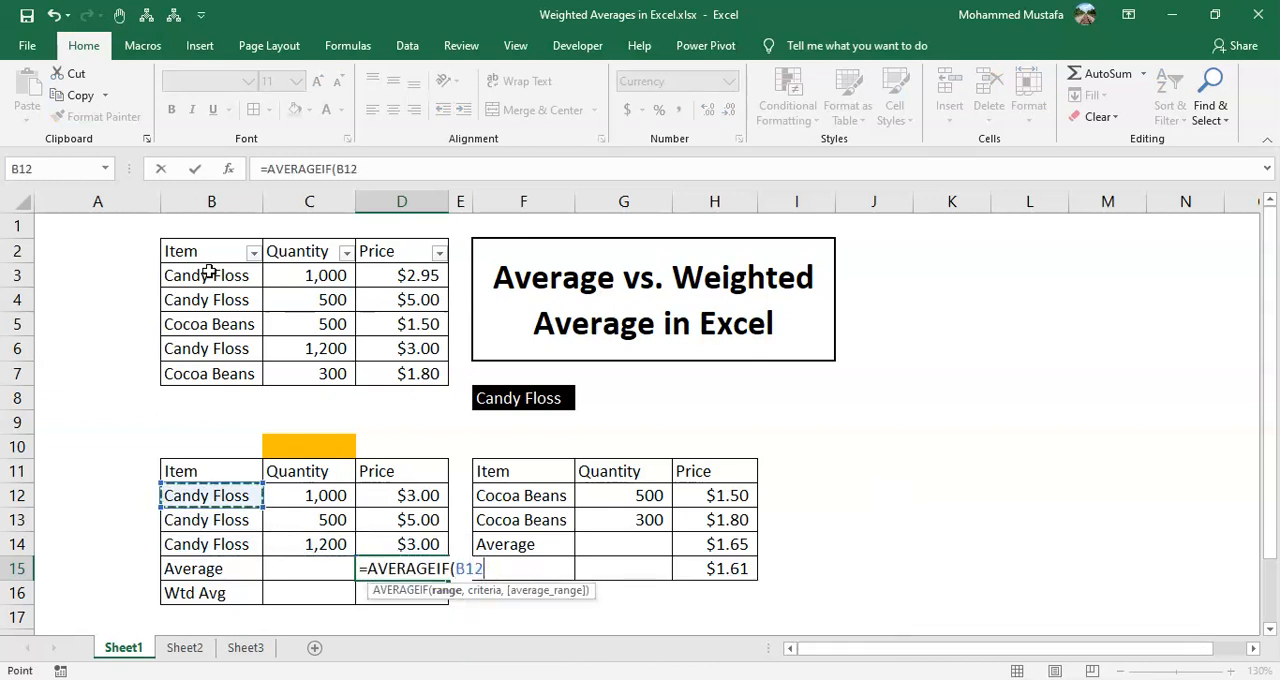
pyautogui.hotkey('shift', 'Down')
pyautogui.hotkey('shift', 'Down')
pyautogui.write(',')
pyautogui.press('Up')
pyautogui.press('Left')
pyautogui.press('Left')
pyautogui.write(',')
pyautogui.press('Up')
pyautogui.press('Up')
pyautogui.press('Up')
pyautogui.hotkey('shift', 'Down')
pyautogui.hotkey('shift', 'Down')
pyautogui.write(')')
pyautogui.hotkey('ctrl', 'Return')
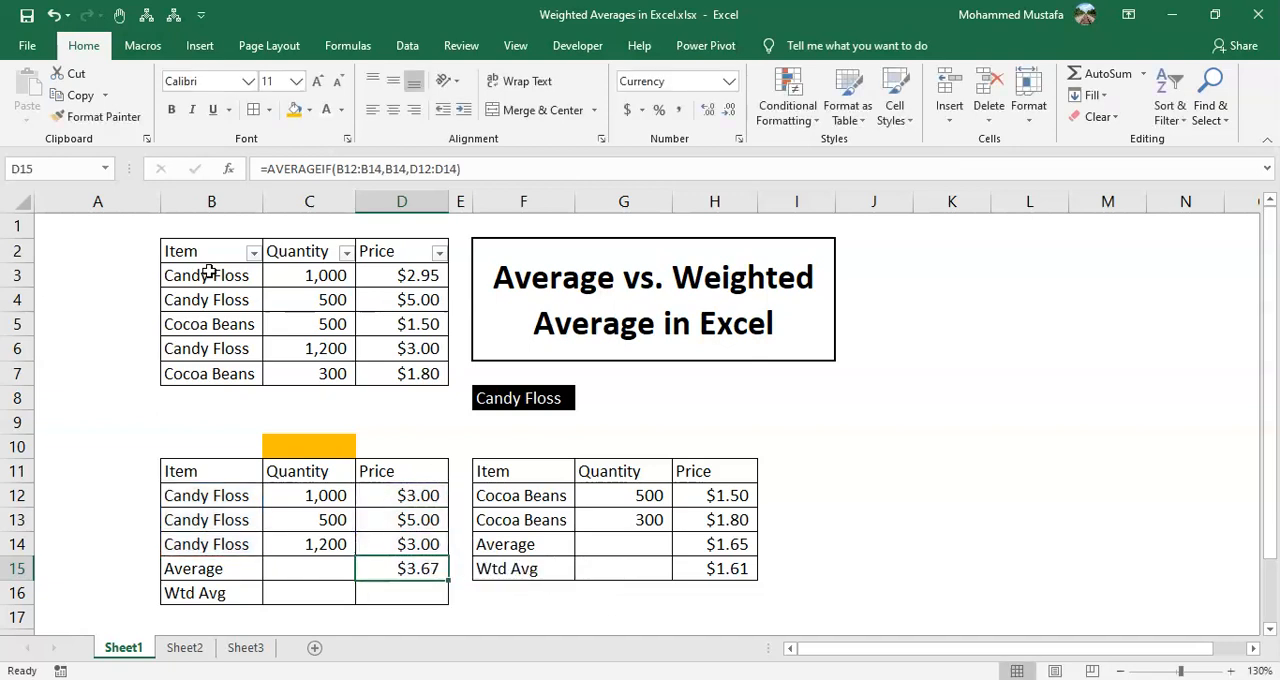
# Start a SUMPRODUCT formula in D16, the Candy Floss table's Wtd Avg cell, with quantities C12:C14 as the first array
pyautogui.press('Down')
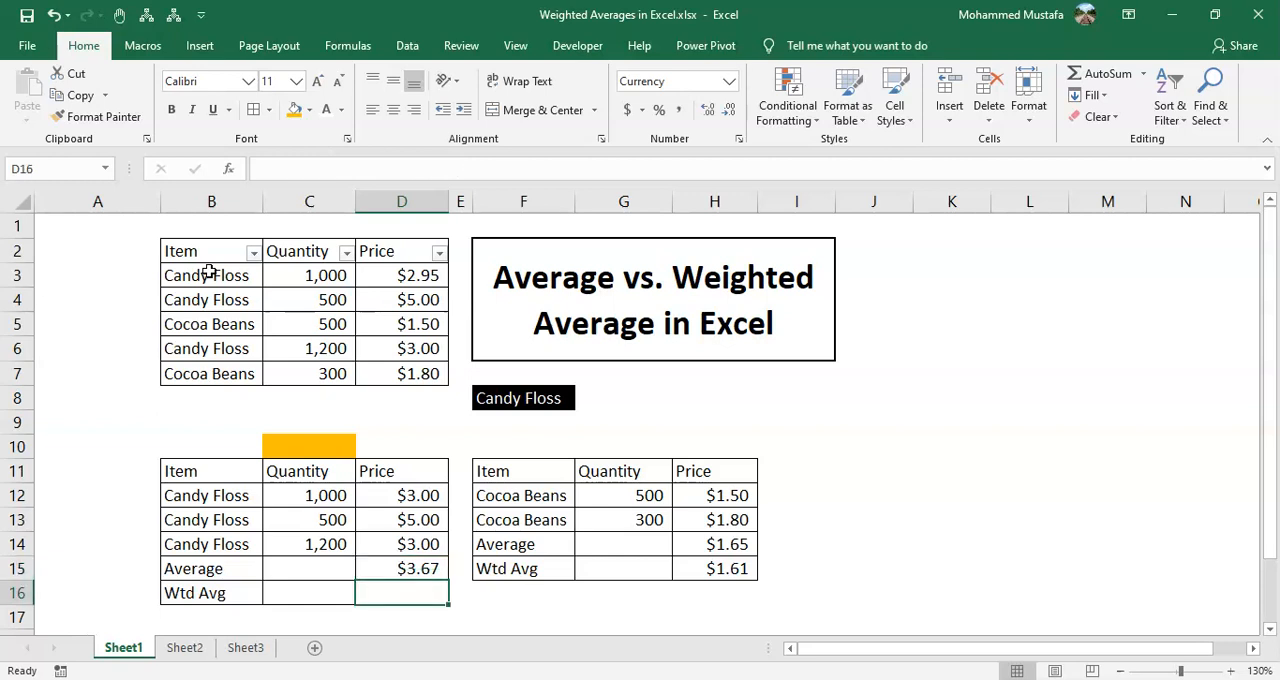
pyautogui.write('=sump')
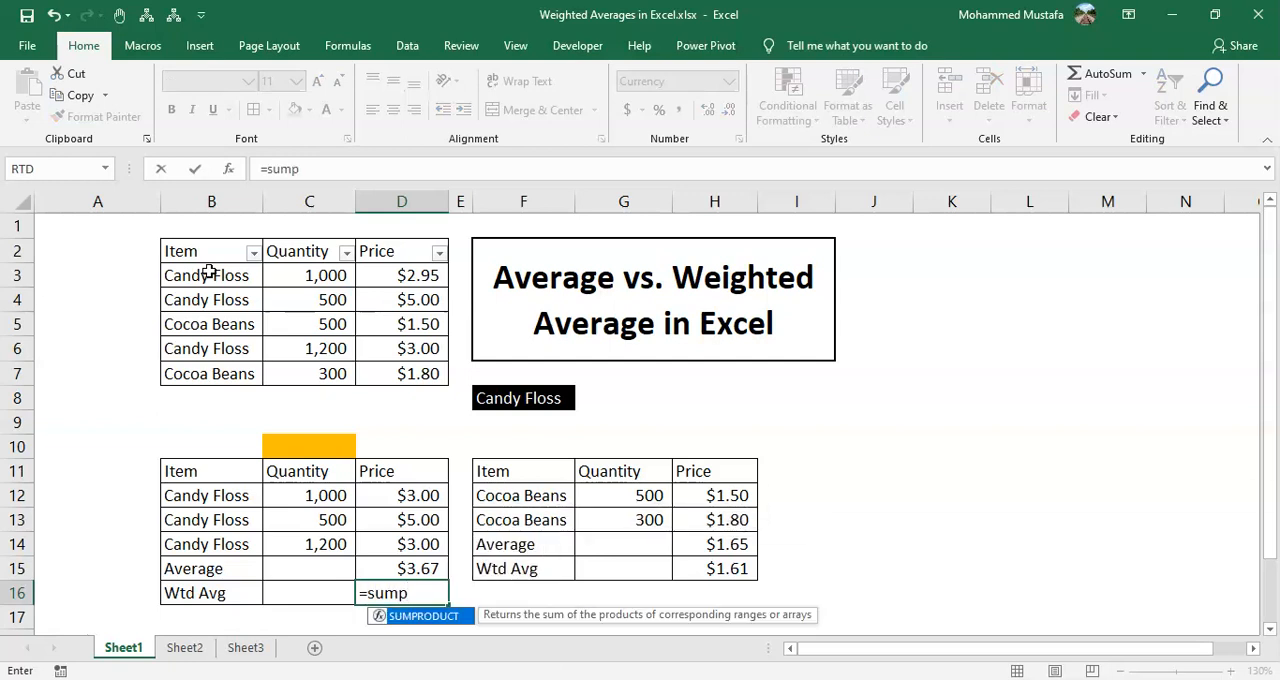
pyautogui.press('Tab')
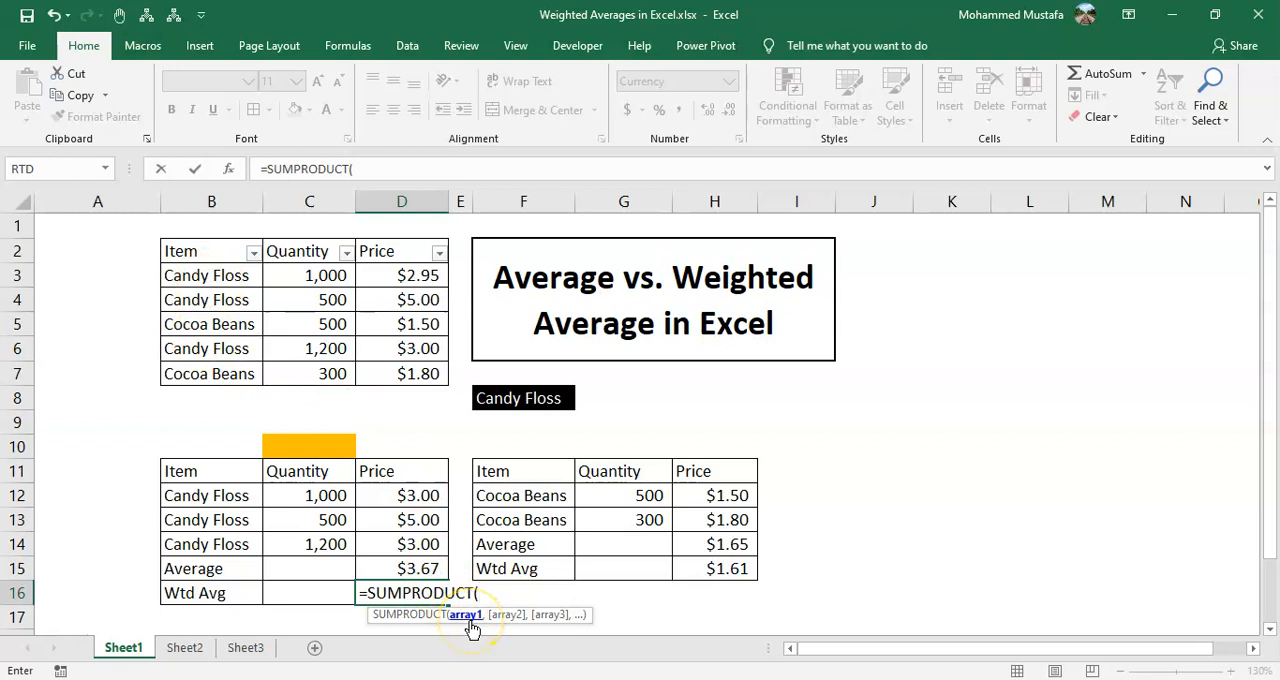
pyautogui.press('Up')
pyautogui.press('Up')
pyautogui.press('Left')
pyautogui.press('Up')
pyautogui.press('Up')
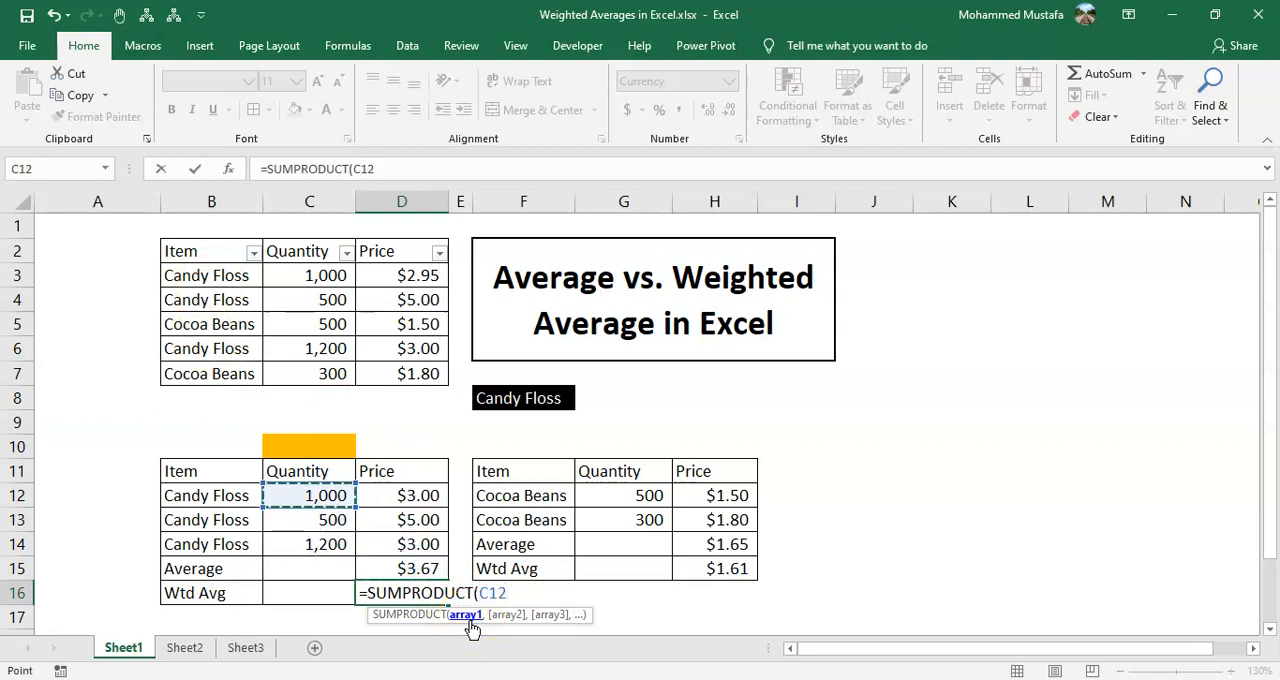
pyautogui.hotkey('shift', 'Down')
pyautogui.hotkey('shift', 'Down')
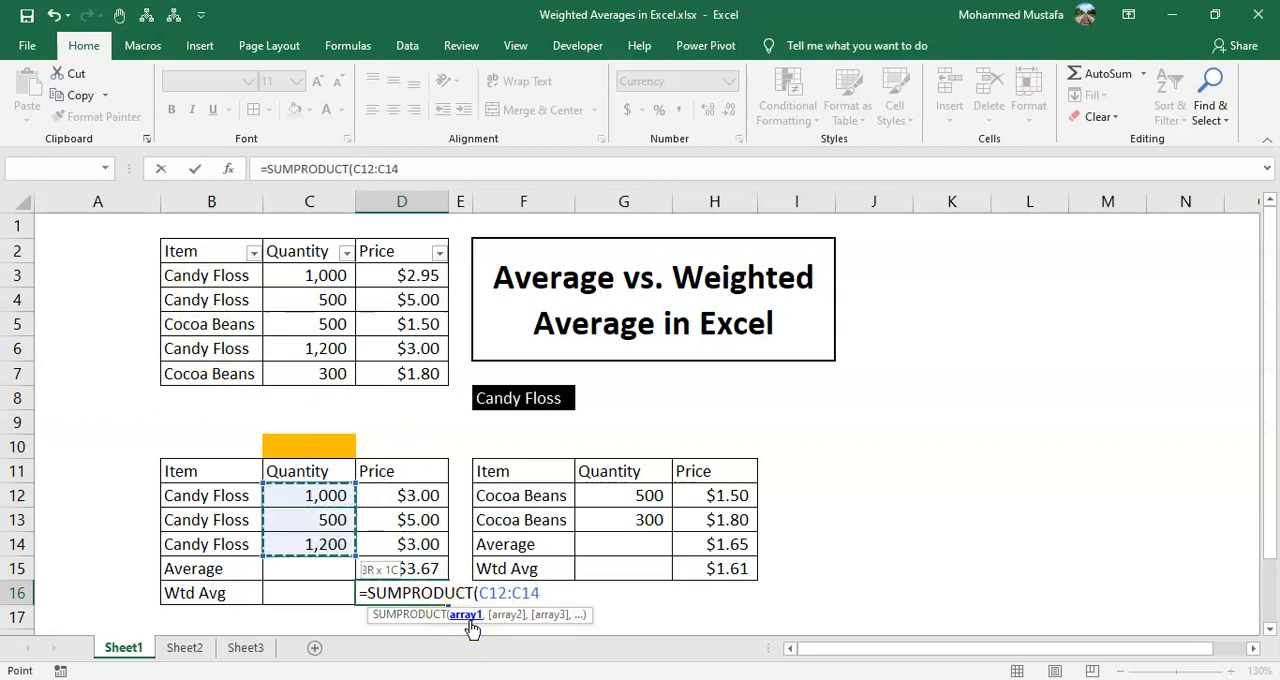
# Complete the D16 SUMPRODUCT formula with the prices D12:D14 as the second array
pyautogui.write(',')
pyautogui.press('Up')
pyautogui.press('Up')
pyautogui.press('Up')
pyautogui.press('Up')
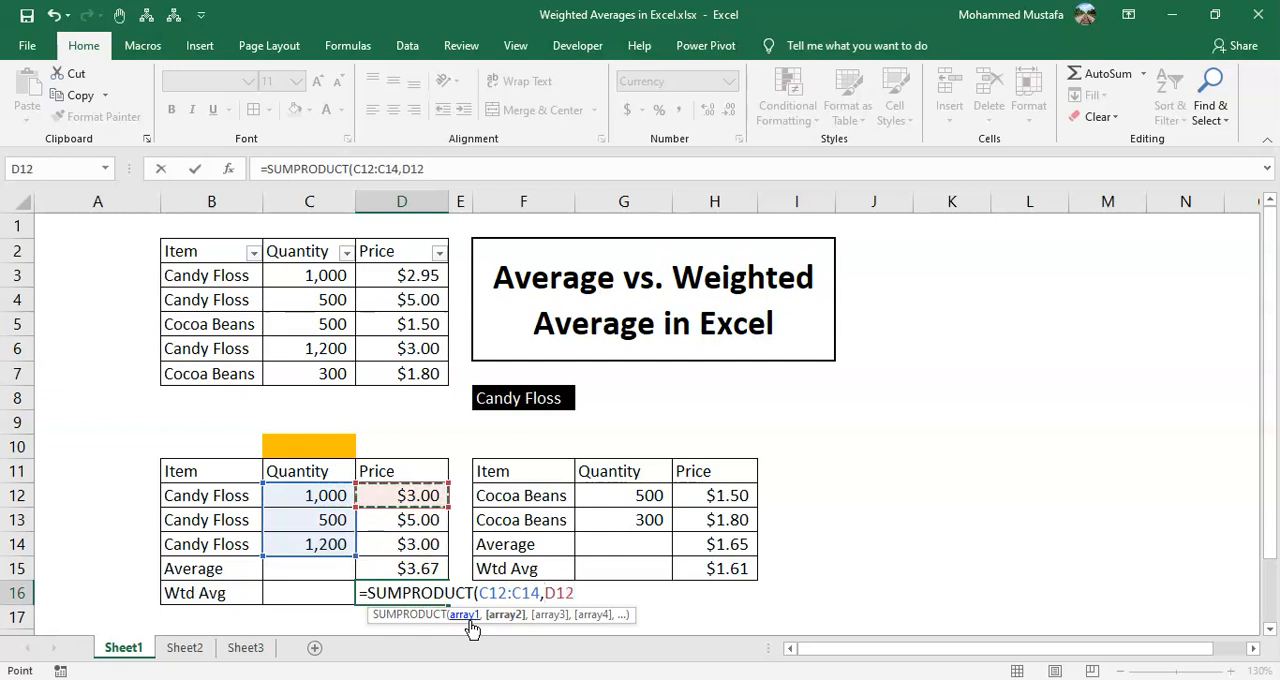
pyautogui.hotkey('shift', 'Down')
pyautogui.hotkey('shift', 'Down')
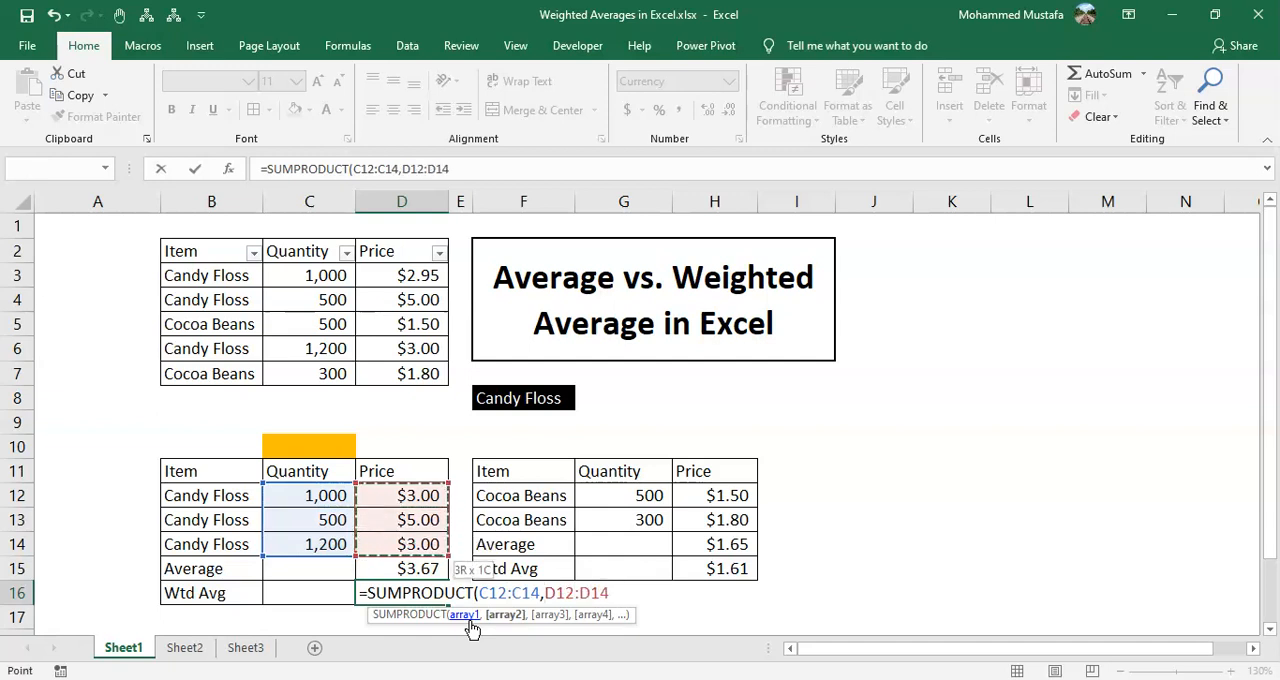
pyautogui.write(')')
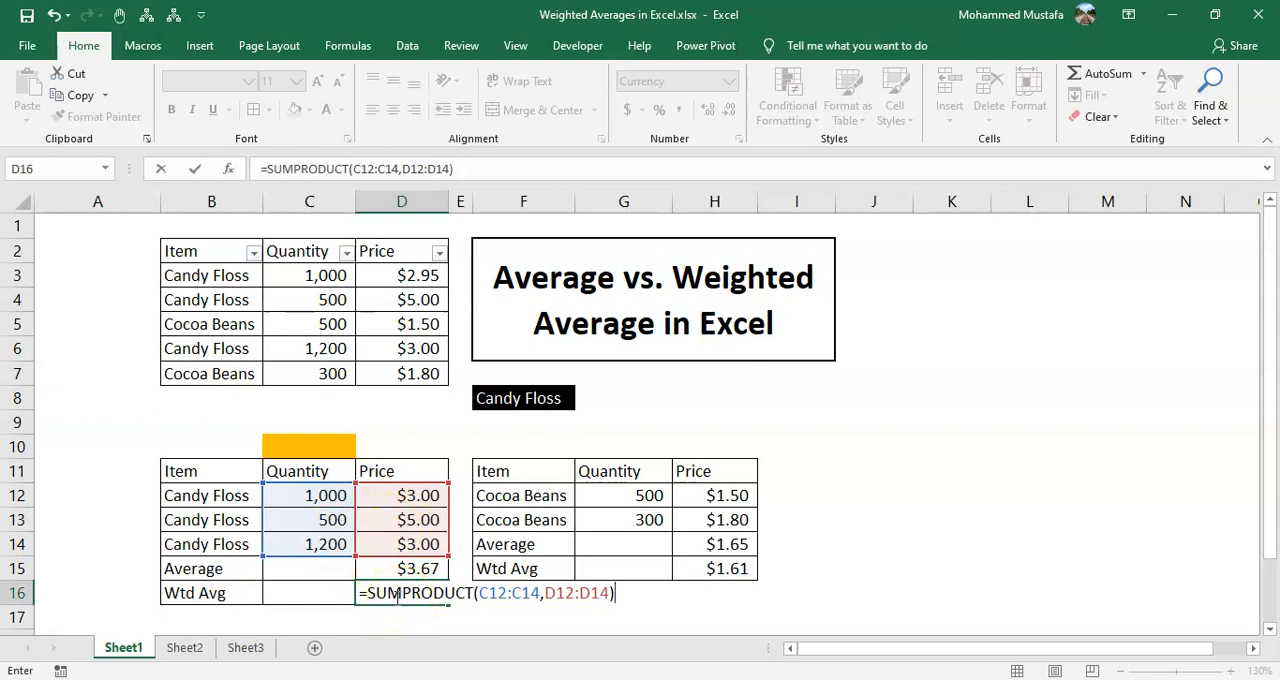
pyautogui.press('Return')
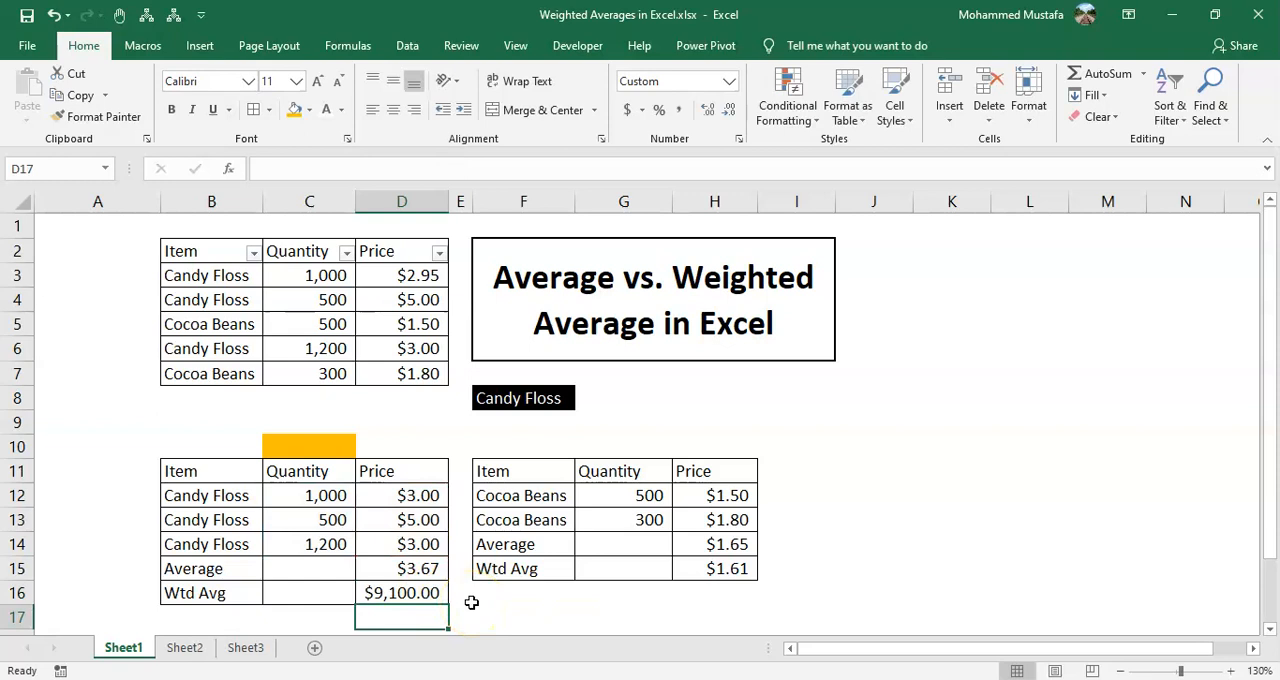
# Extend the D16 formula to divide the SUMPRODUCT by the total quantity, SUM(C12:C14)
pyautogui.press('Up')
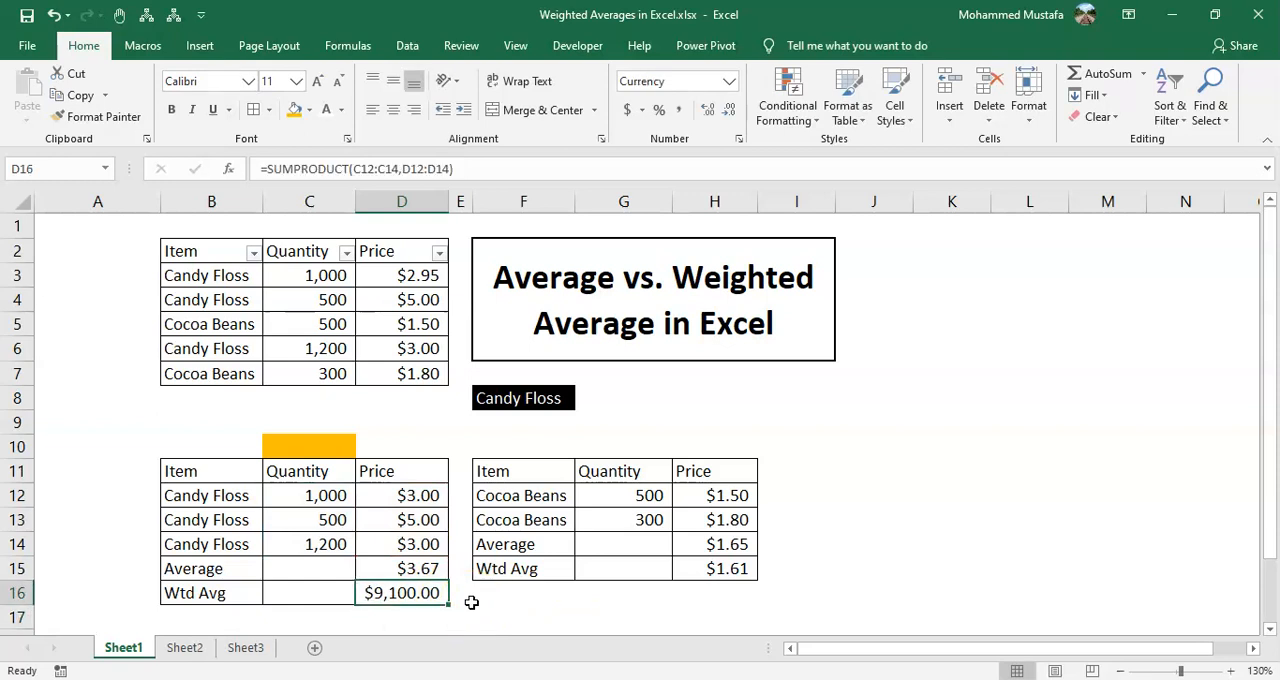
pyautogui.press('F2')
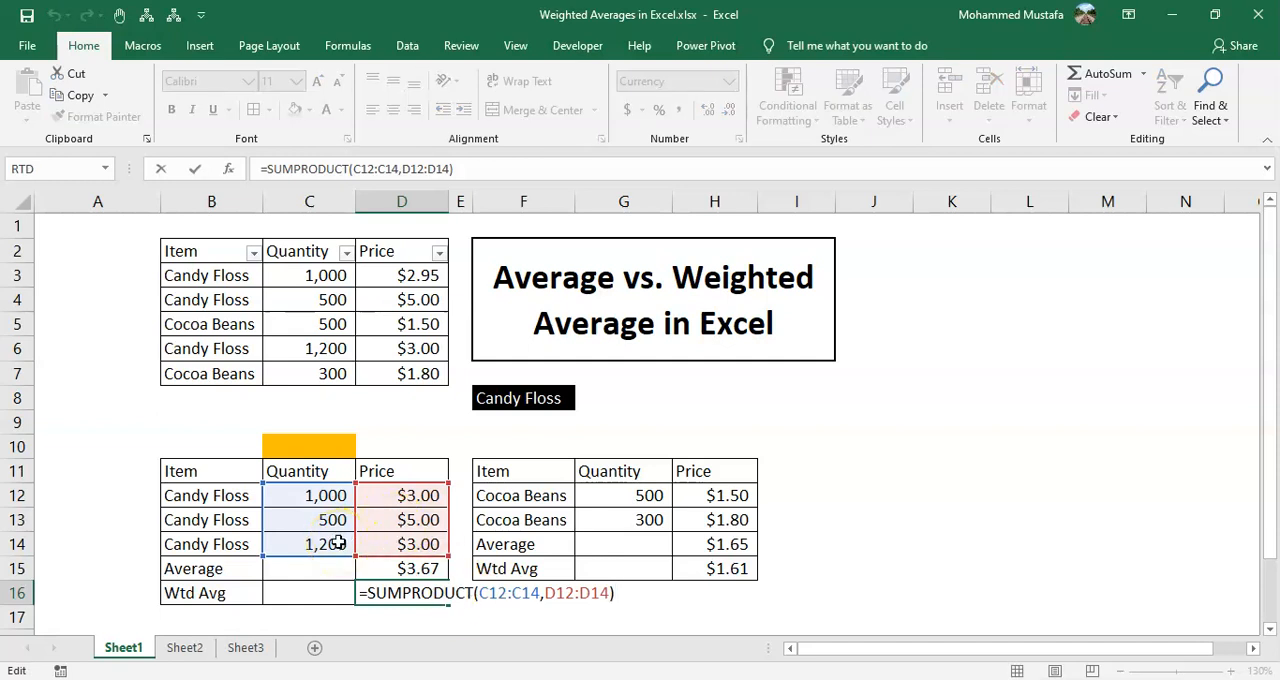
pyautogui.write('/su')
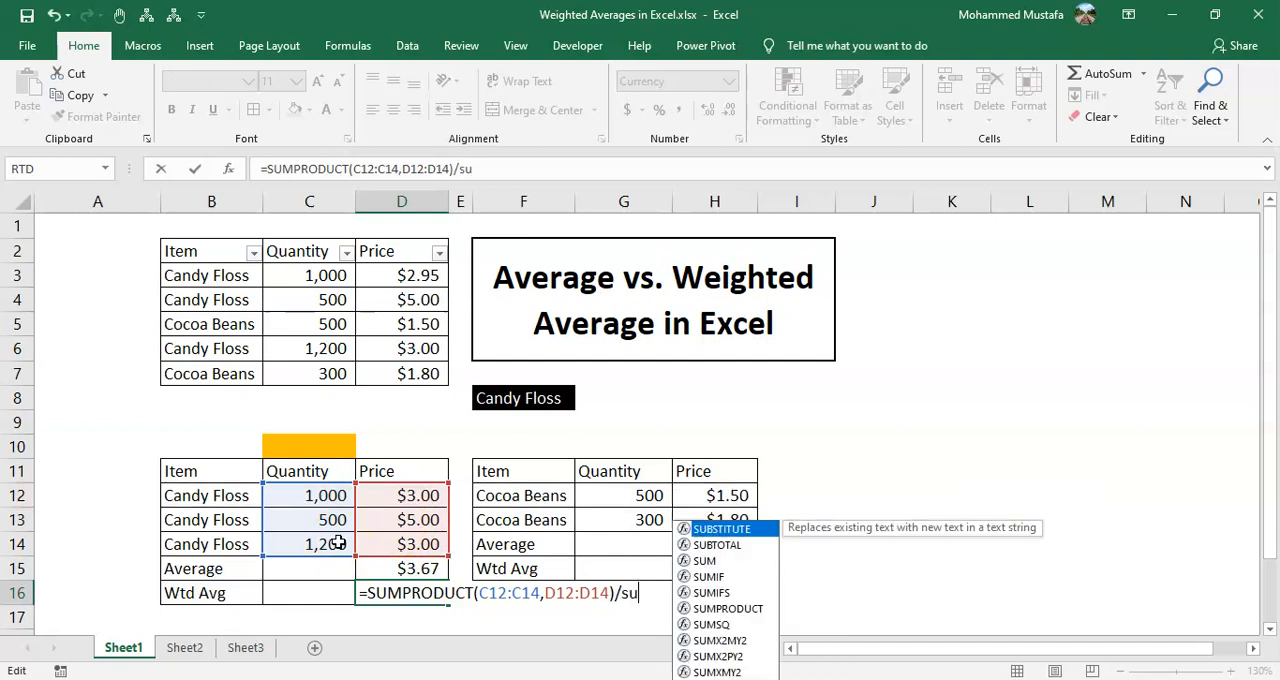
pyautogui.write('m(')
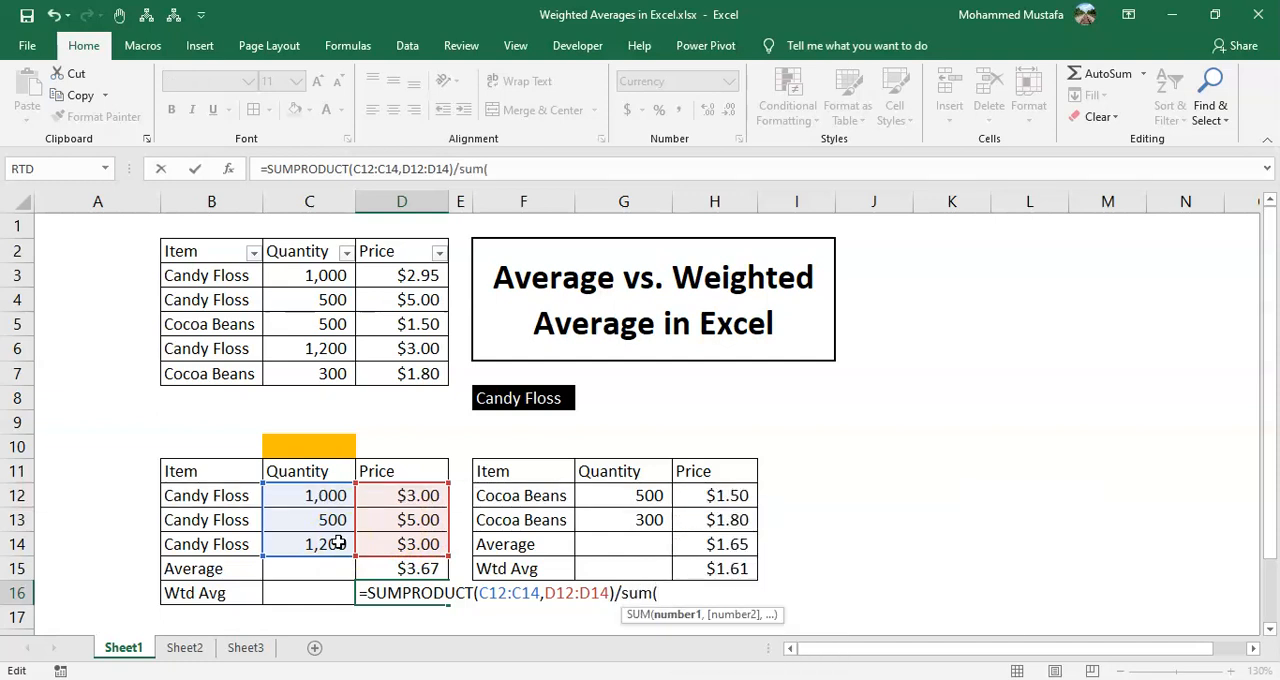
pyautogui.click(311, 494)
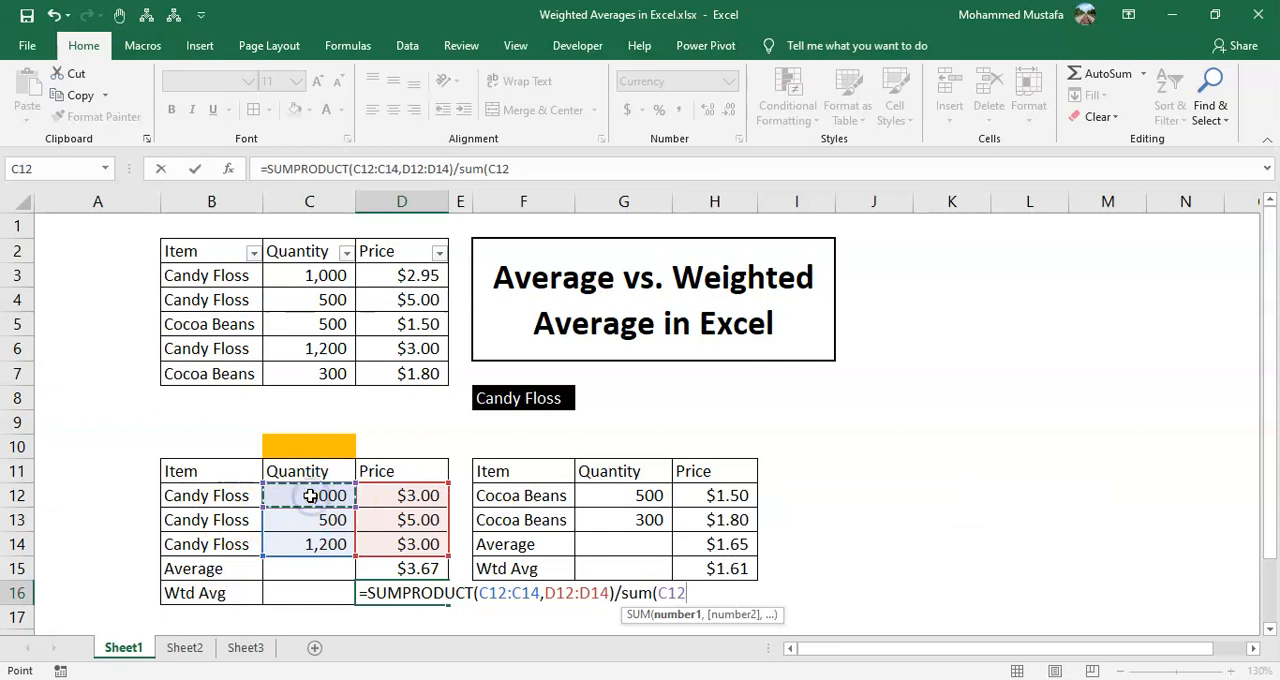
pyautogui.hotkey('shift', 'Down')
pyautogui.hotkey('shift', 'Down')
pyautogui.write(')')
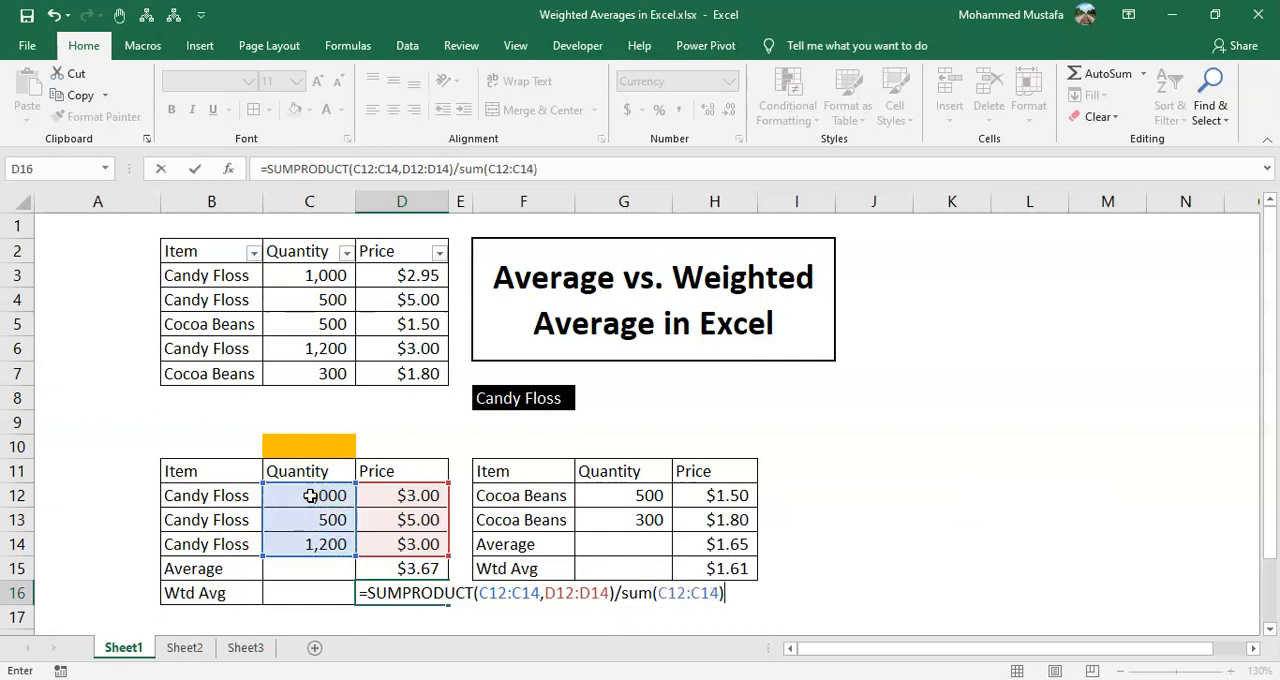
pyautogui.hotkey('ctrl', 'Return')
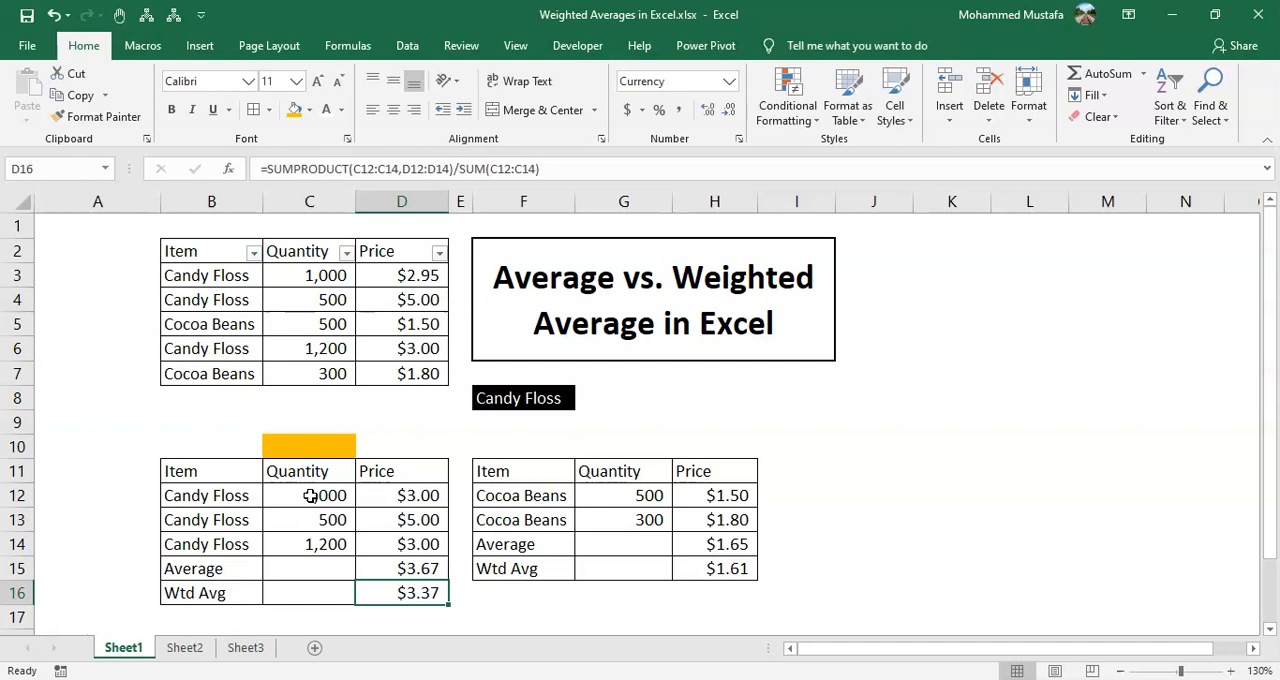
# Compare the simple average in D15 with the weighted average in D16
pyautogui.press('Up')
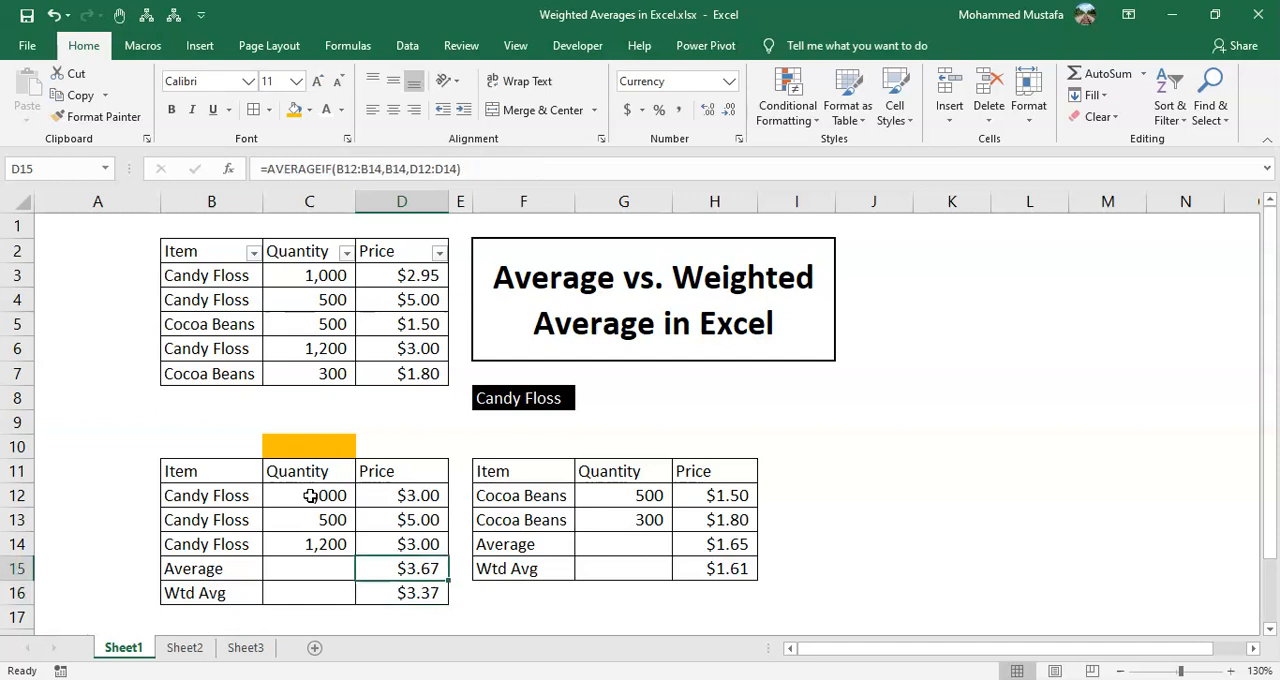
pyautogui.press('Down')
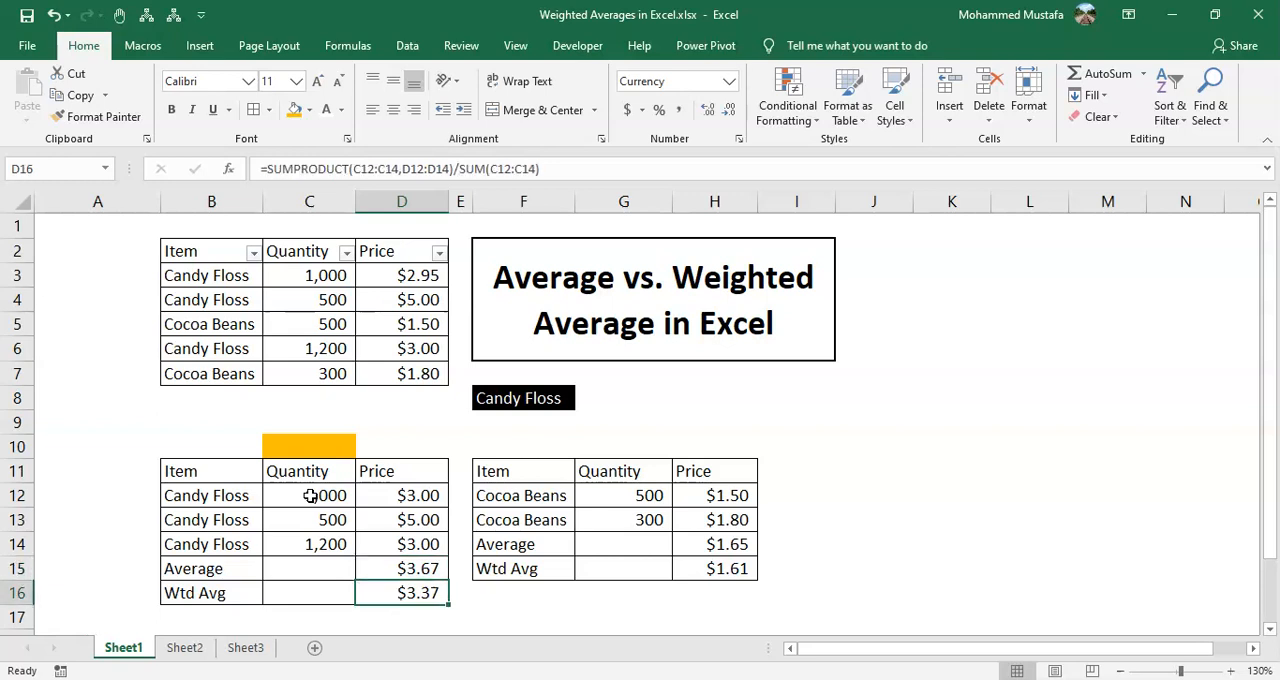
pyautogui.press('Up')
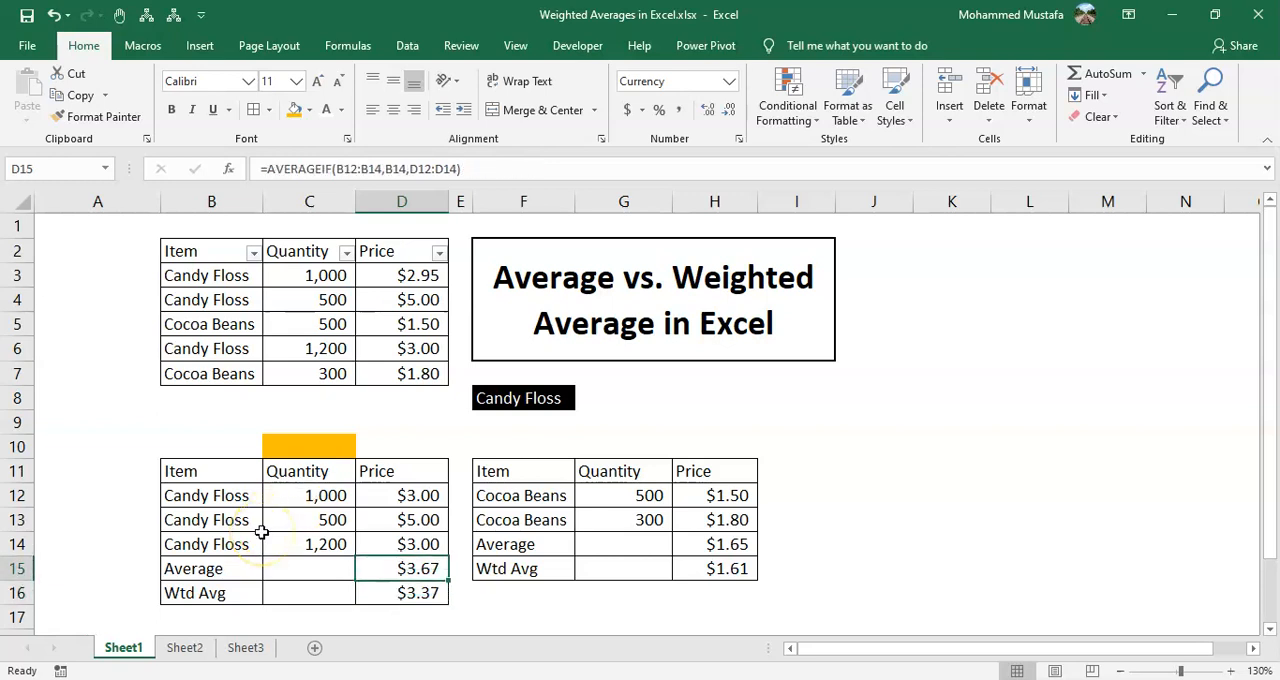
# Set the first Candy Floss quantity in C12 to 2000 and check the weighted average in D16
pyautogui.press('Up')
pyautogui.press('Up')
pyautogui.press('Left')
pyautogui.press('Up')
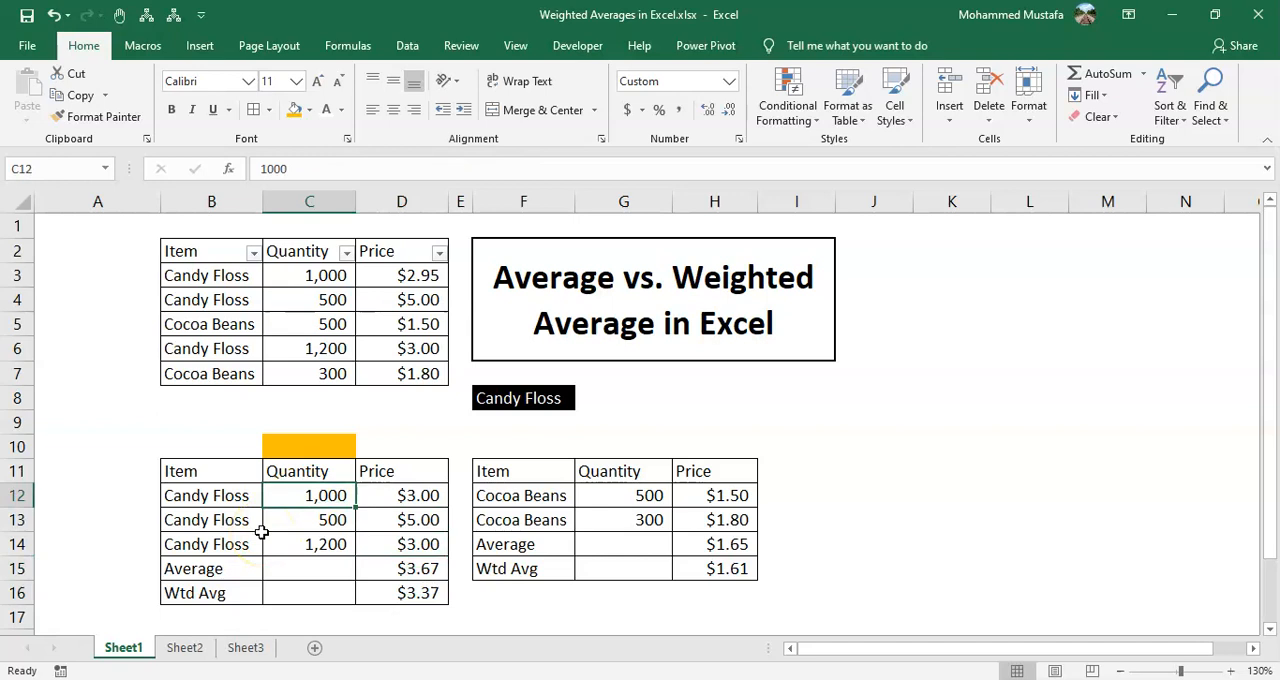
pyautogui.press('Right')
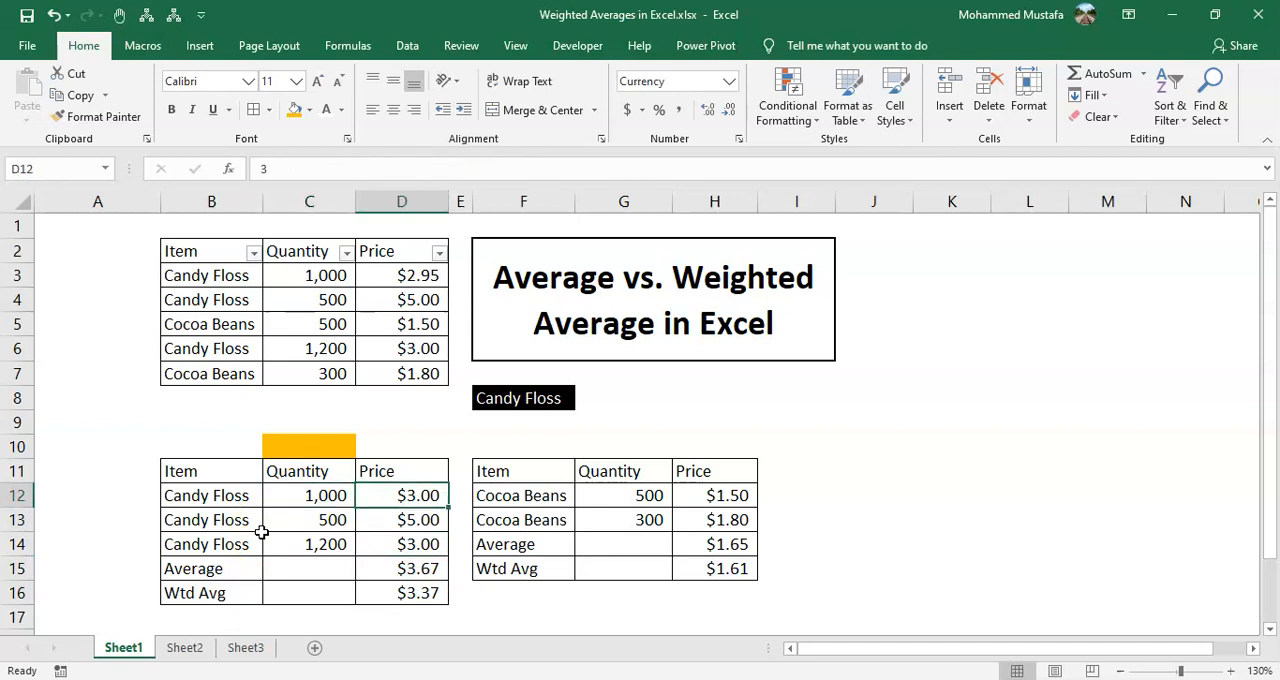
pyautogui.press('Left')
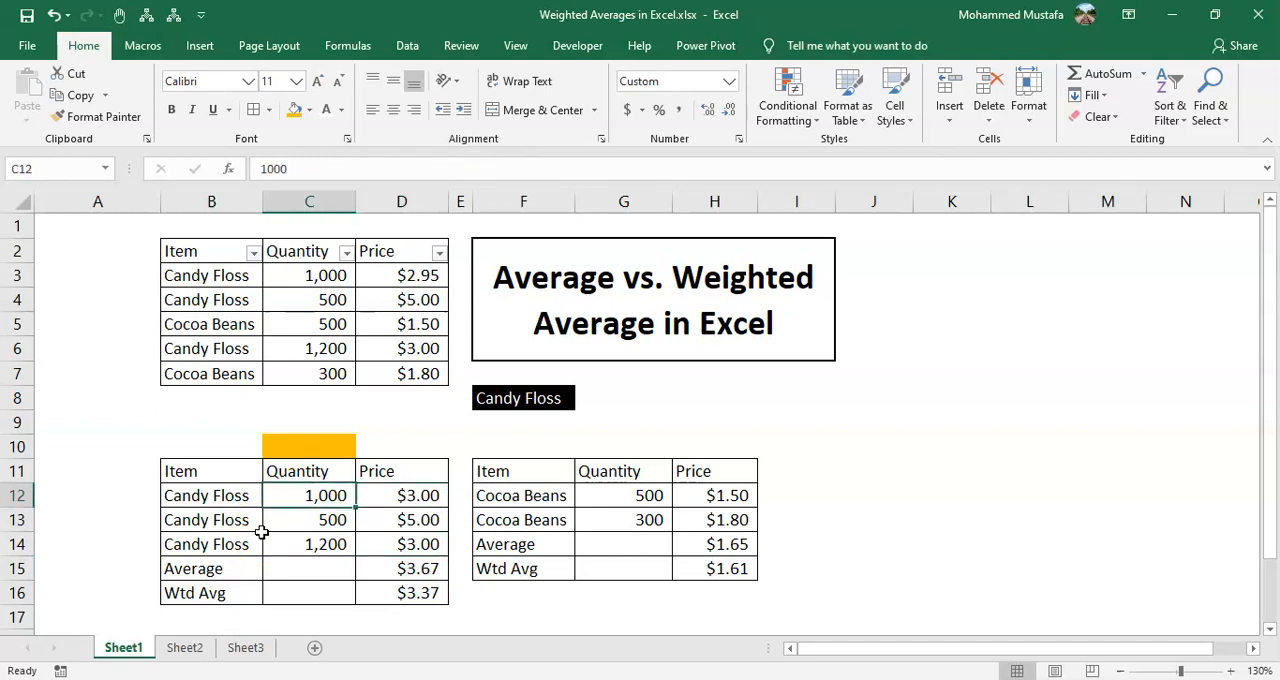
pyautogui.write('2000')
pyautogui.press('Return')
pyautogui.press('Down')
pyautogui.press('Down')
pyautogui.press('Down')
pyautogui.press('Right')
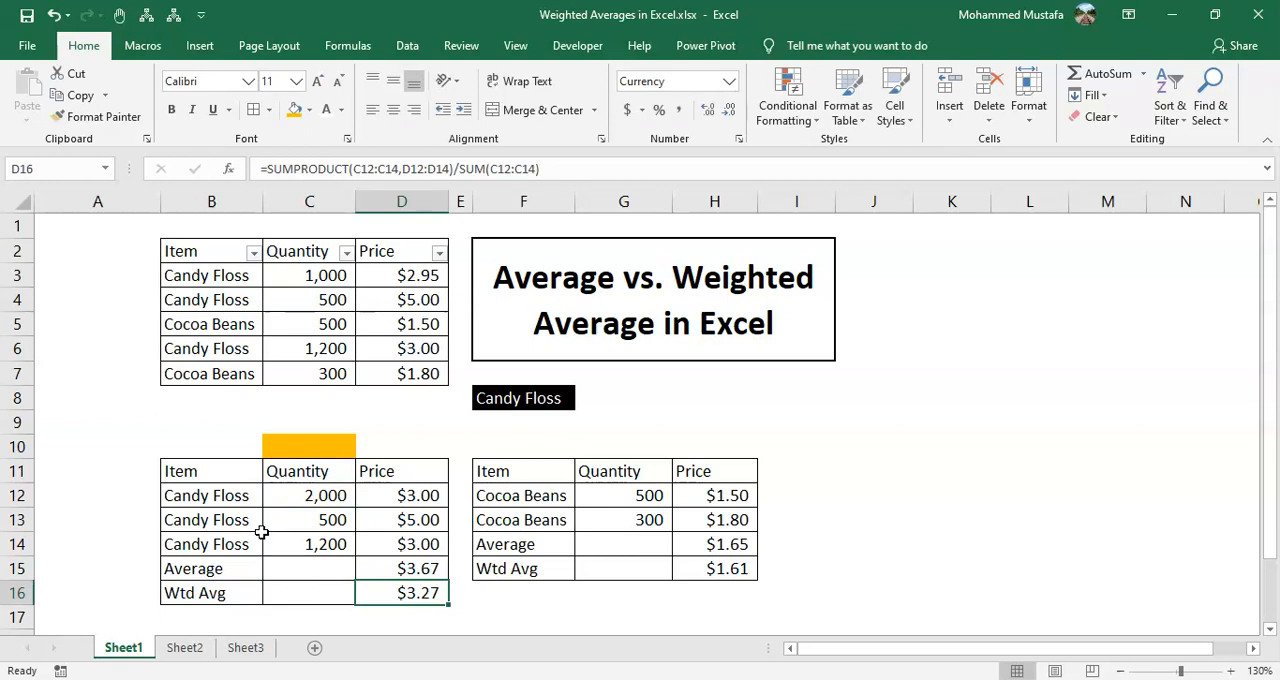
# Undo the quantity change in C12
pyautogui.press('Up')
pyautogui.press('Up')
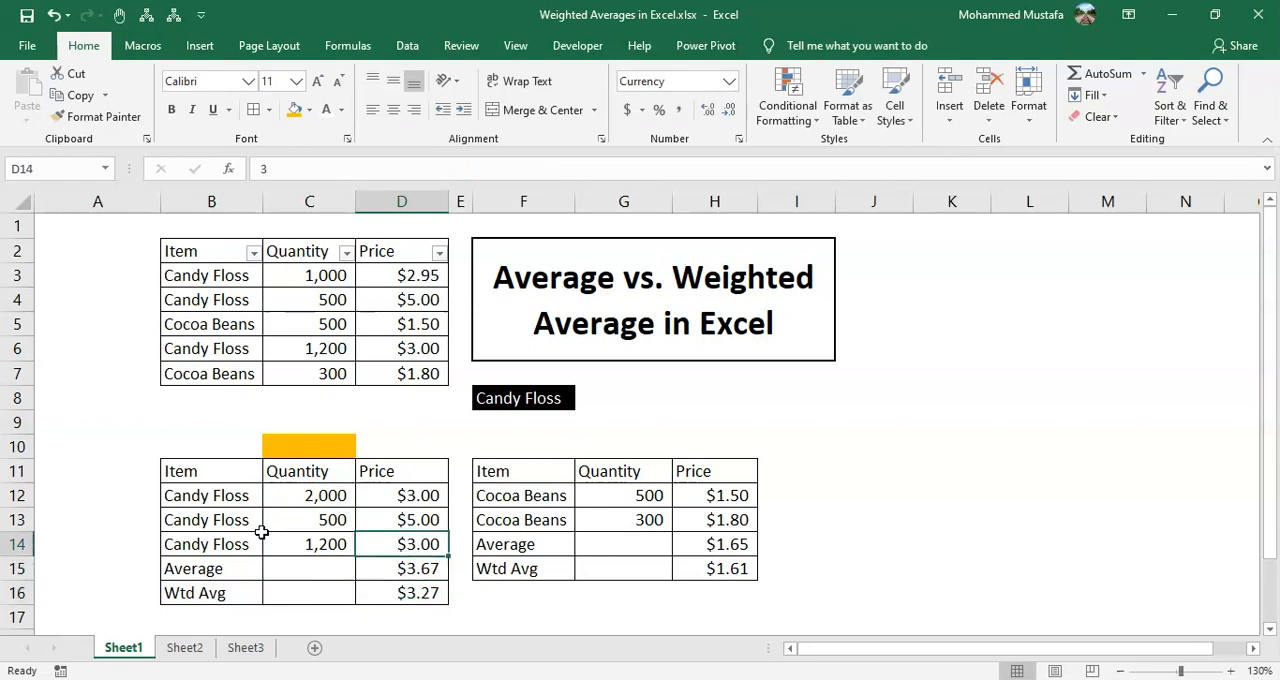
pyautogui.press('Left')
pyautogui.press('Up')
pyautogui.press('Up')
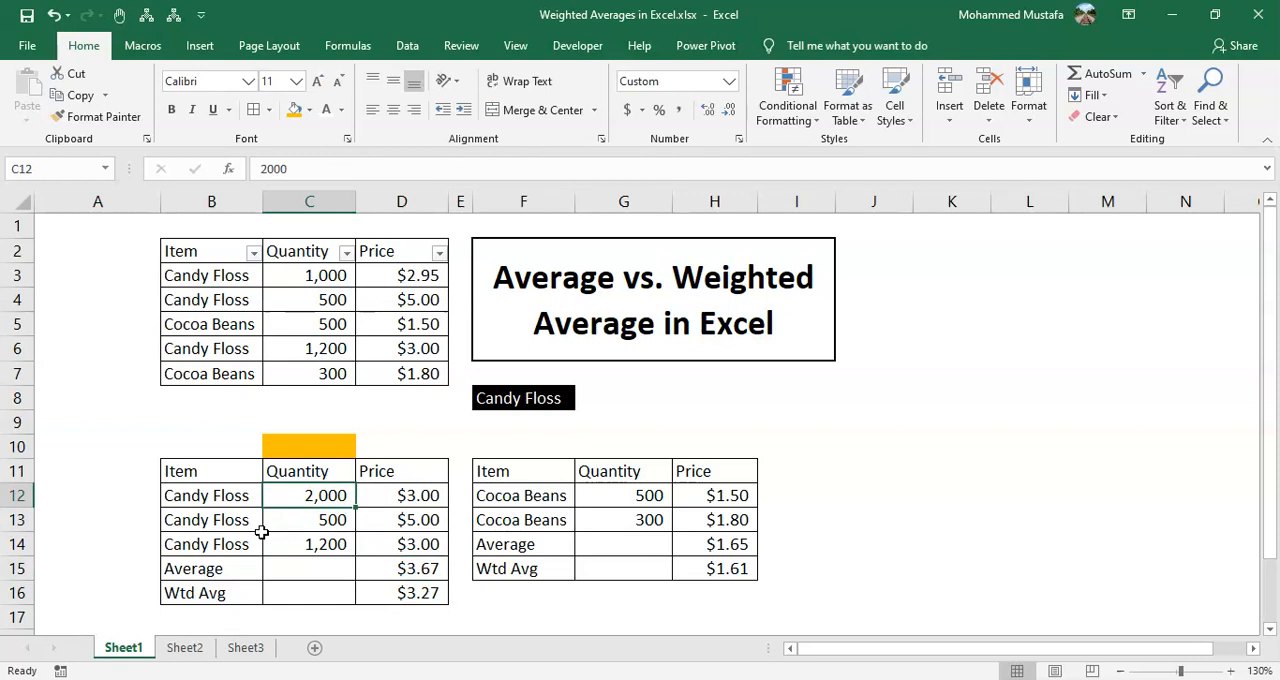
pyautogui.hotkey('ctrl', 'z')
# Review the Candy Floss prices in D12:D14 and both average results in D15 and D16
pyautogui.press('Right')
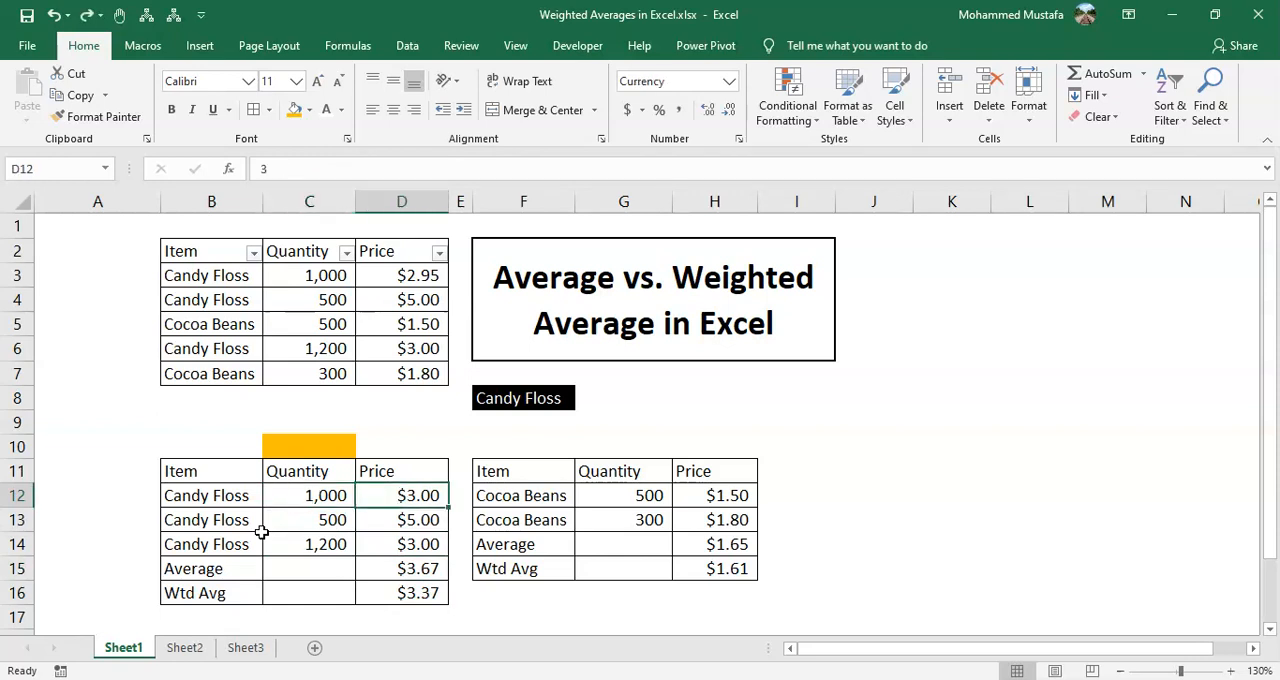
pyautogui.press('Down')
pyautogui.press('Down')
pyautogui.press('Down')
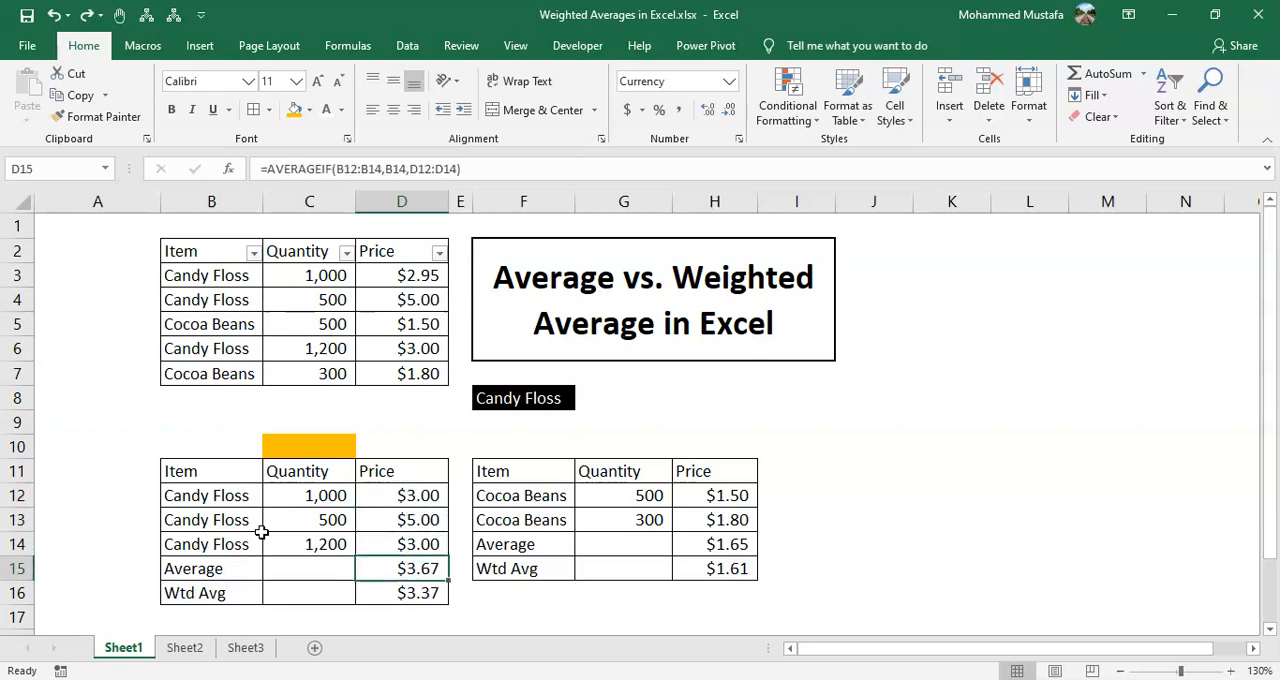
pyautogui.press('Down')
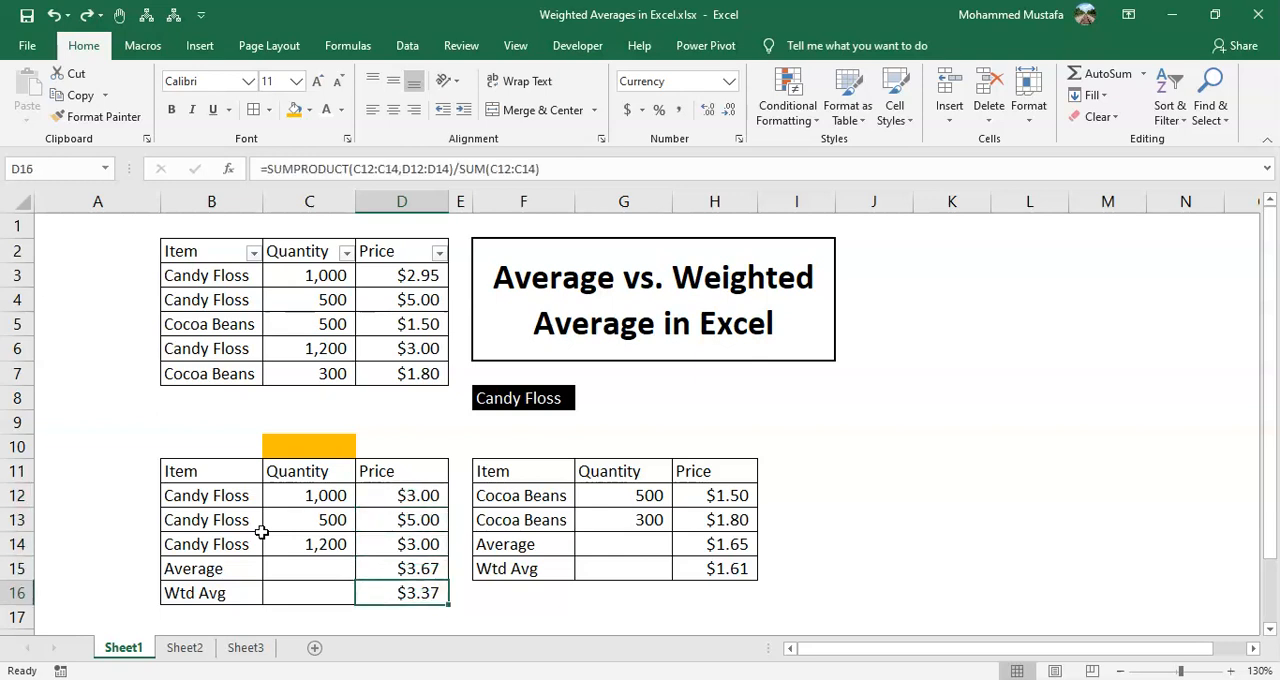
# Examine the mixed Candy Floss and Cocoa Beans items in B3:B7 of the upper table
pyautogui.press('Up')
pyautogui.press('Up')
pyautogui.press('Up')
pyautogui.press('Up')
pyautogui.press('Up')
pyautogui.press('Up')
pyautogui.press('Up')
pyautogui.press('Up')
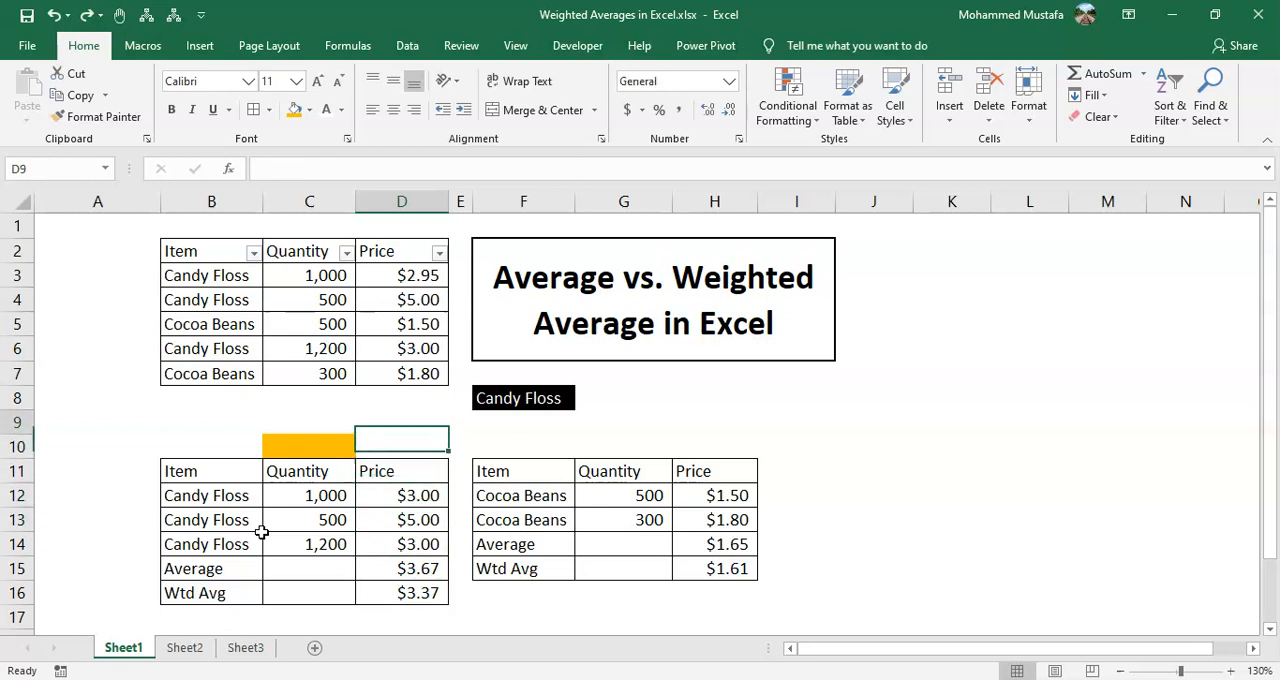
pyautogui.press('Left')
pyautogui.press('Up')
pyautogui.press('Left')
pyautogui.press('Up')
pyautogui.press('Up')
pyautogui.press('Up')
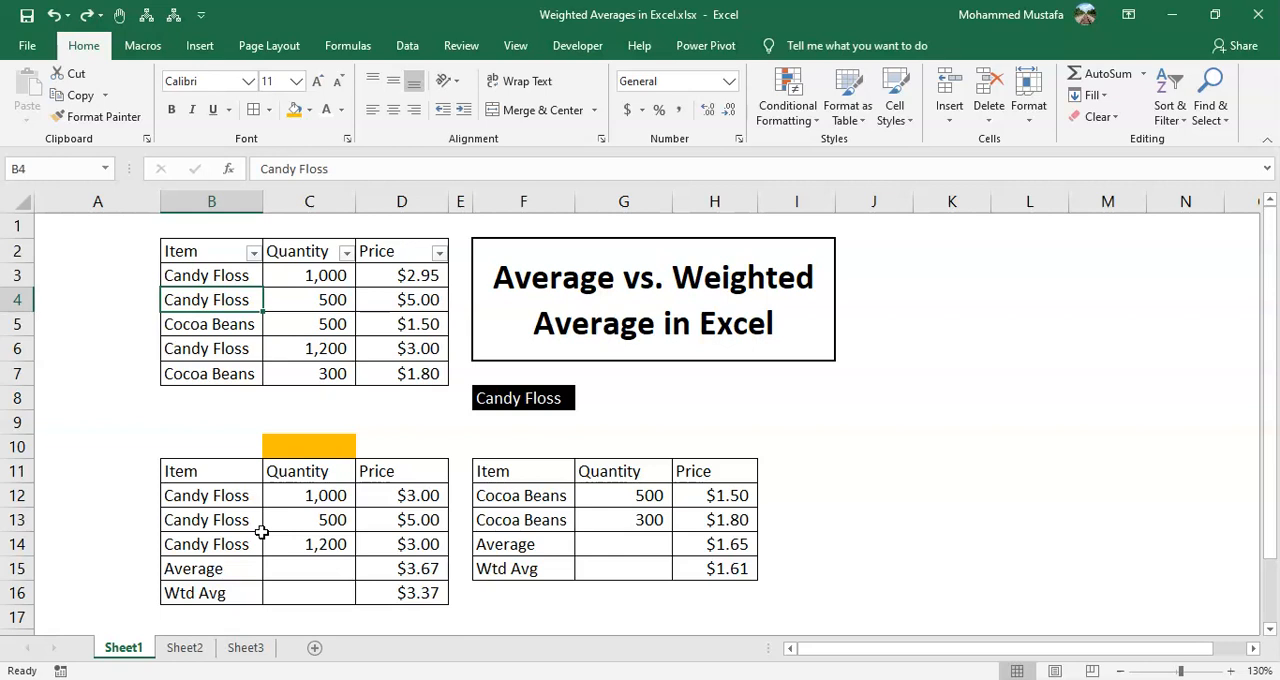
pyautogui.press('Up')
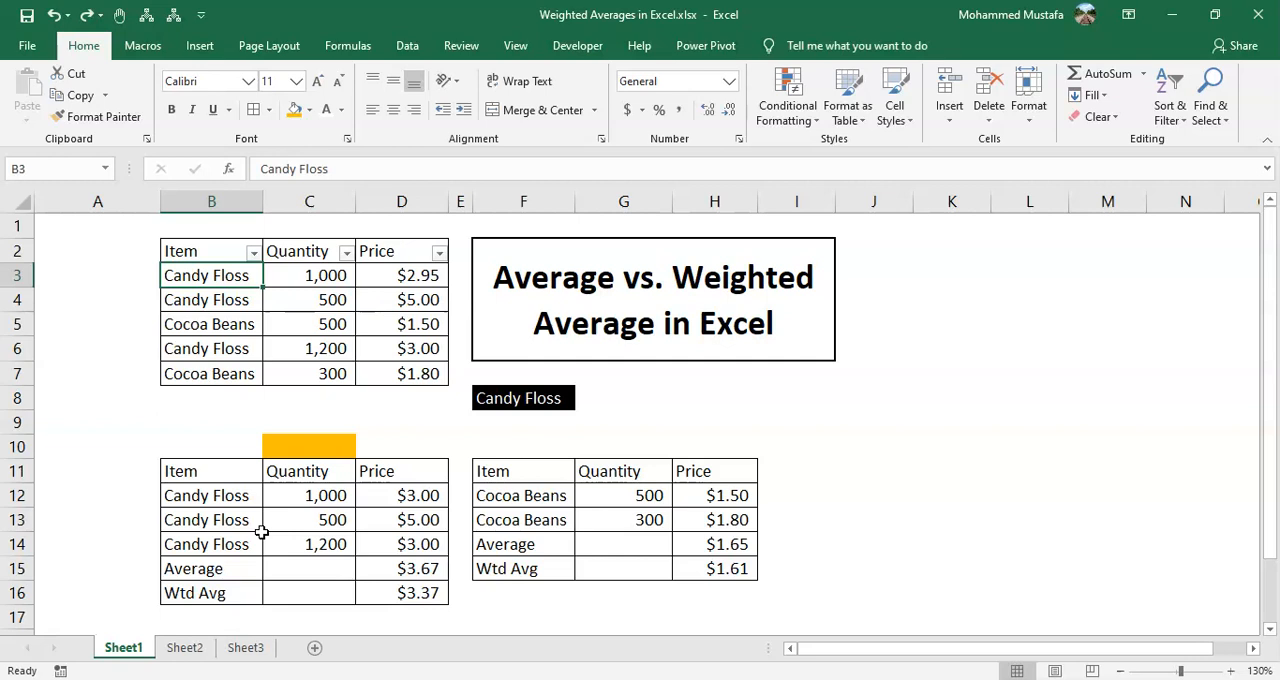
pyautogui.press('Down')
pyautogui.press('Down')
pyautogui.press('Down')
pyautogui.press('Down')
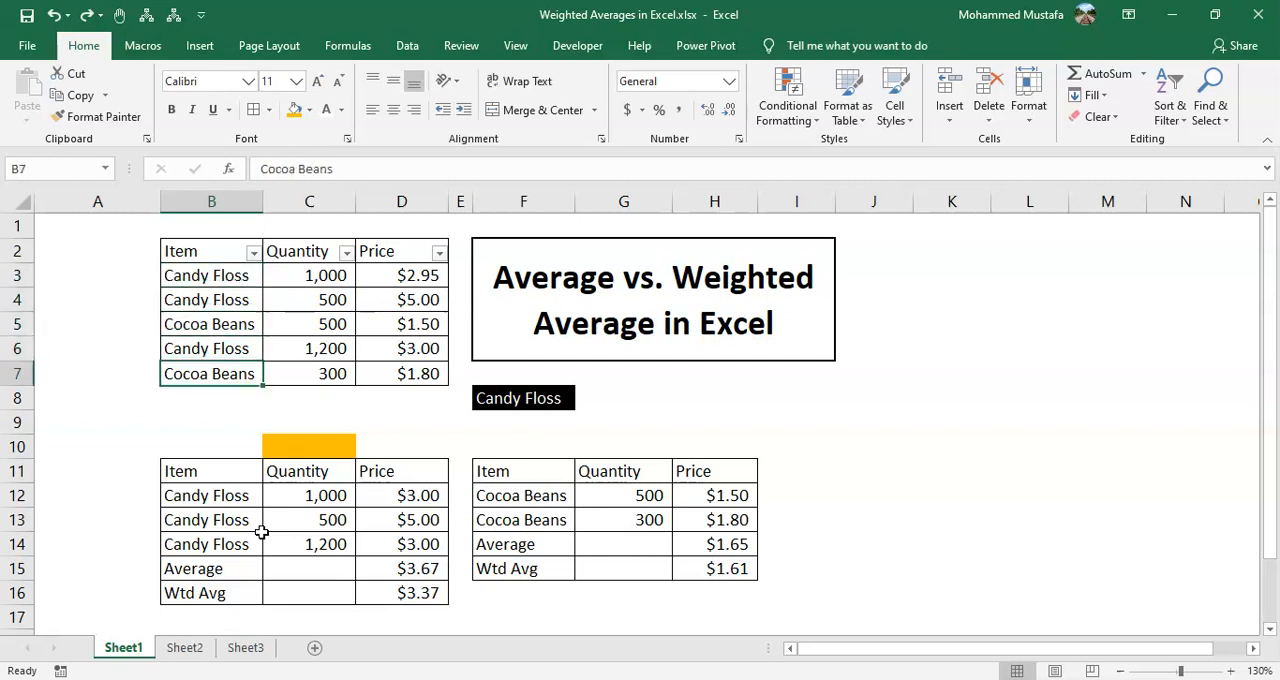
# Check the item choices offered by the drop-down list in F8, leaving the current selection in place
pyautogui.press('Right')
pyautogui.press('Right')
pyautogui.press('Right')
pyautogui.press('Right')
pyautogui.press('Down')
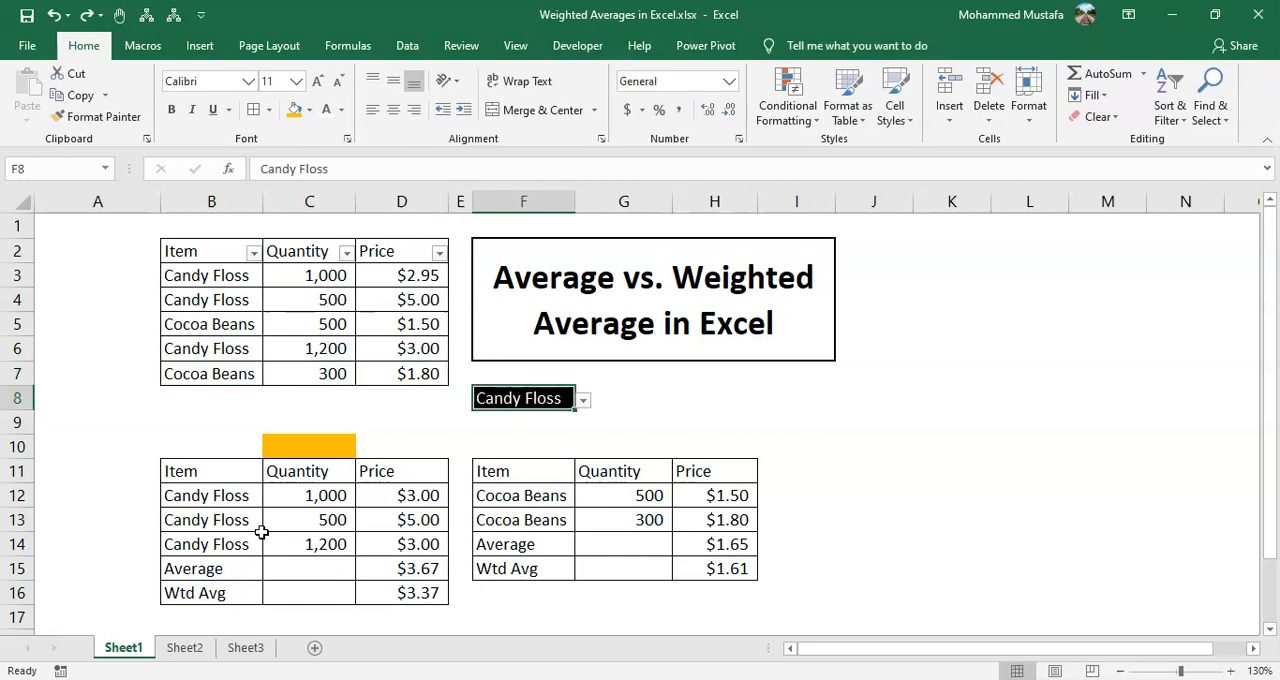
pyautogui.hotkey('alt', 'Down')
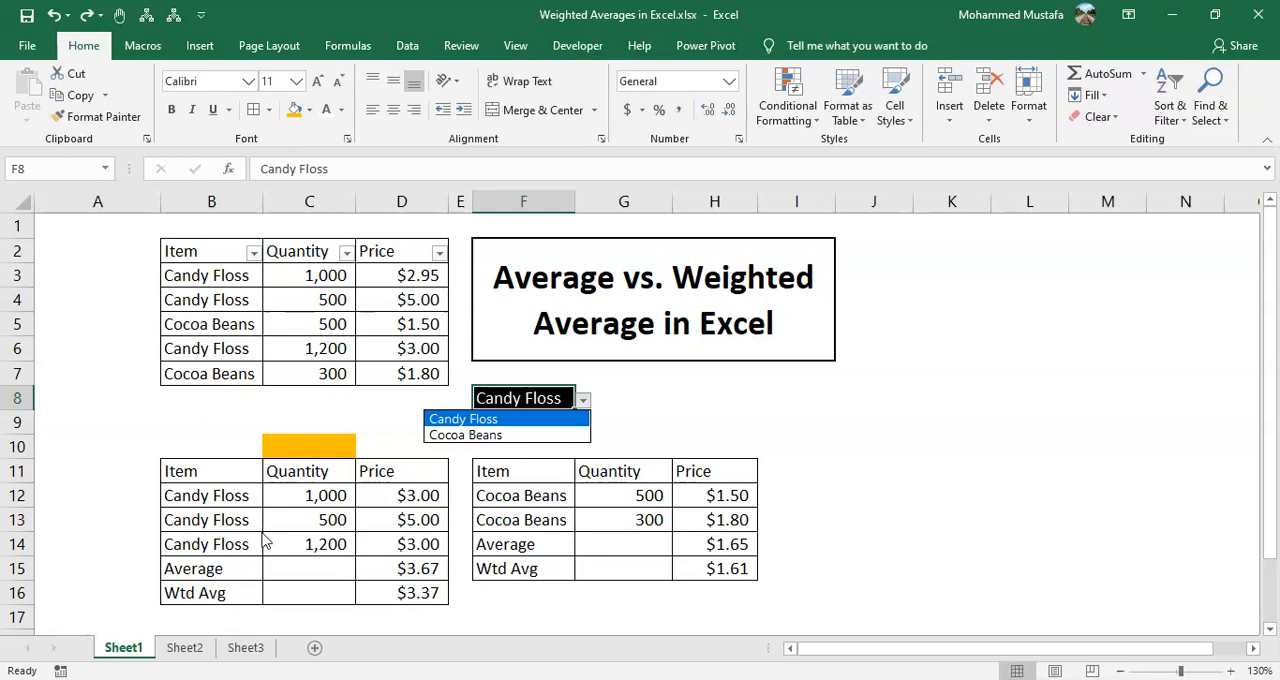
pyautogui.press('Down')
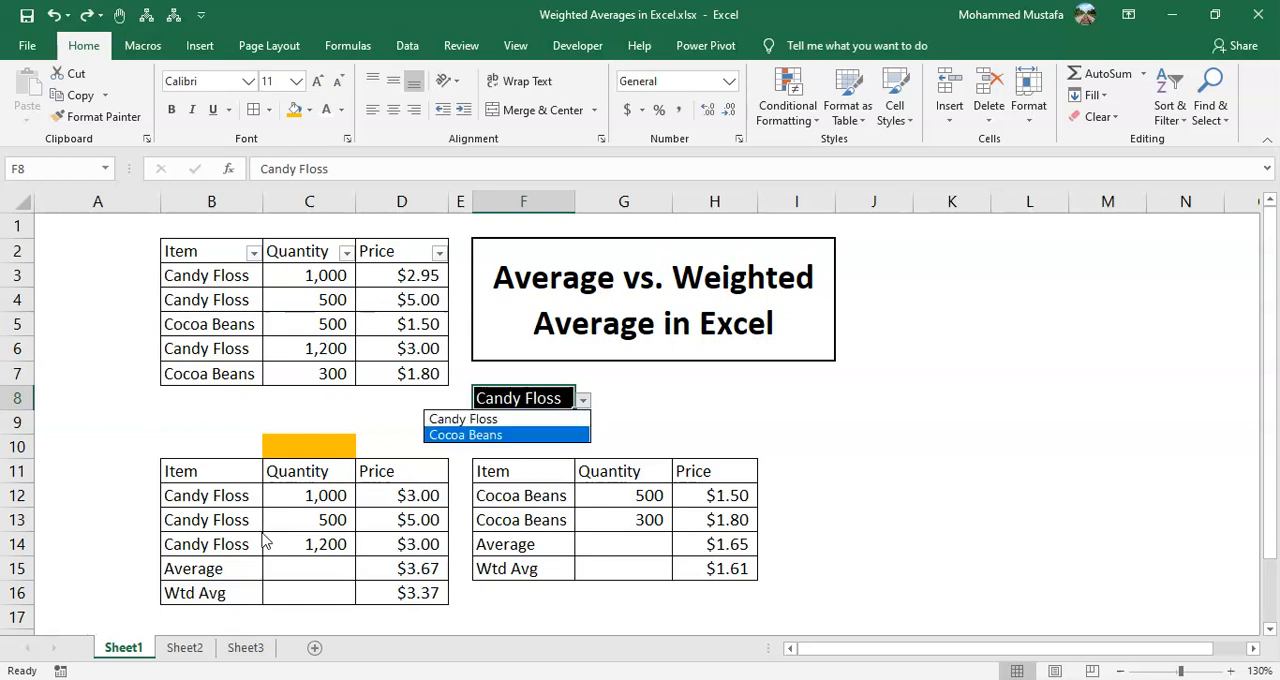
pyautogui.press('Escape')
# Start a SUMPRODUCT formula in the orange cell C10 above the lower Candy Floss table
pyautogui.press('Down')
pyautogui.press('Down')
pyautogui.press('Down')
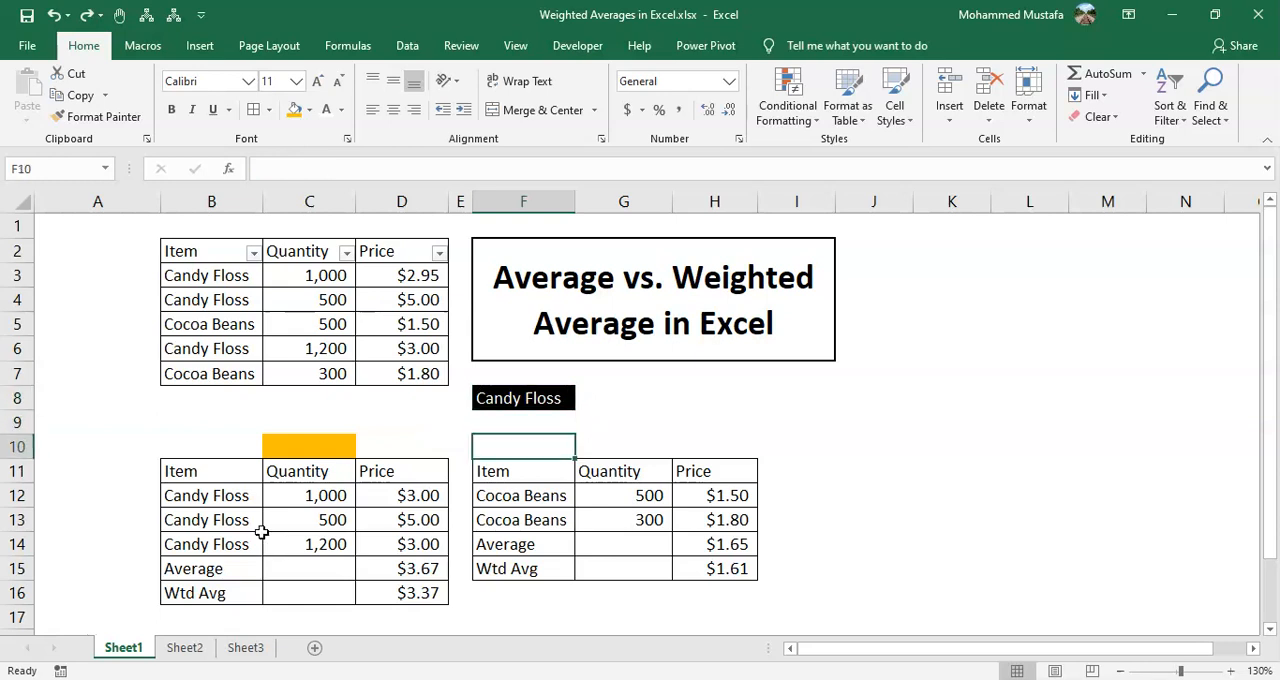
pyautogui.press('Left')
pyautogui.press('Up')
pyautogui.press('Left')
pyautogui.press('Left')
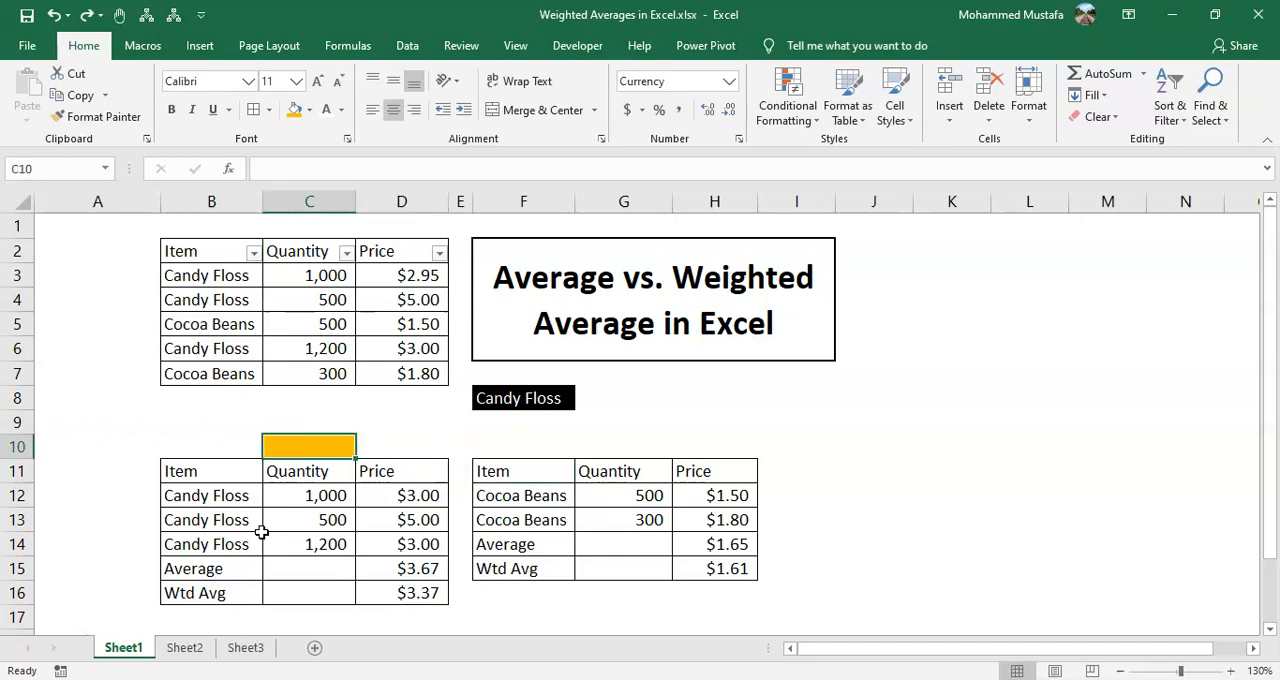
pyautogui.write('=sump')
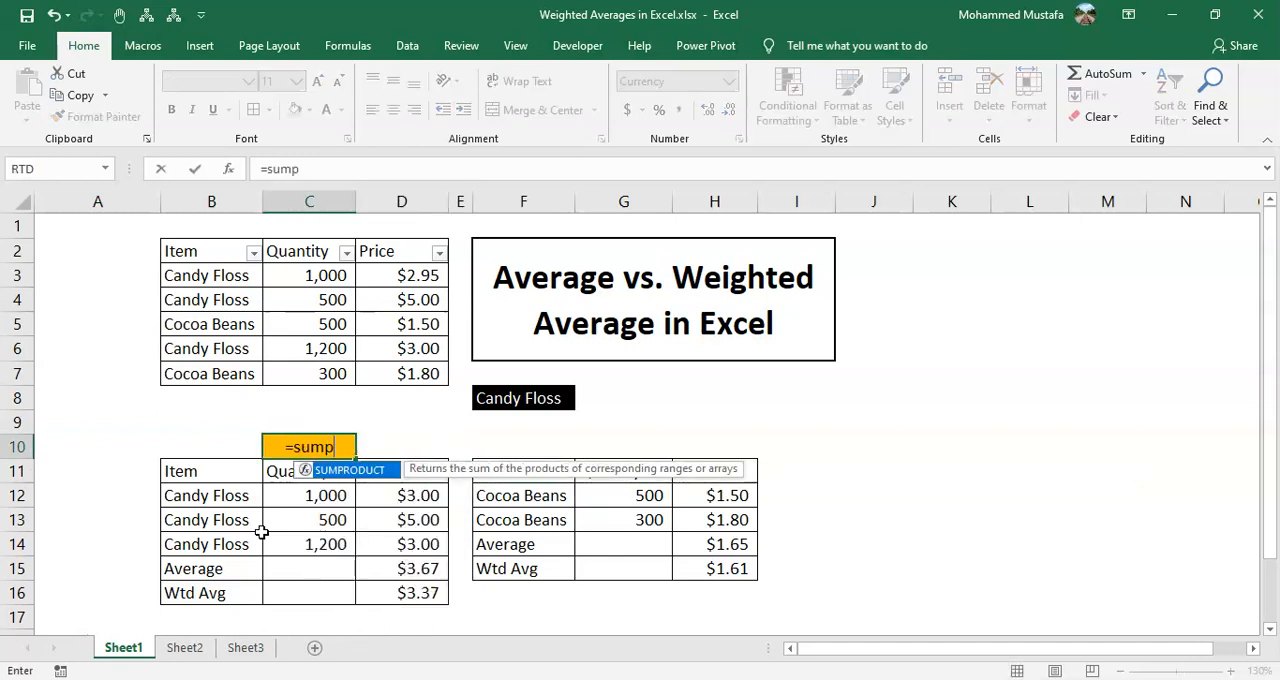
pyautogui.press('Tab')
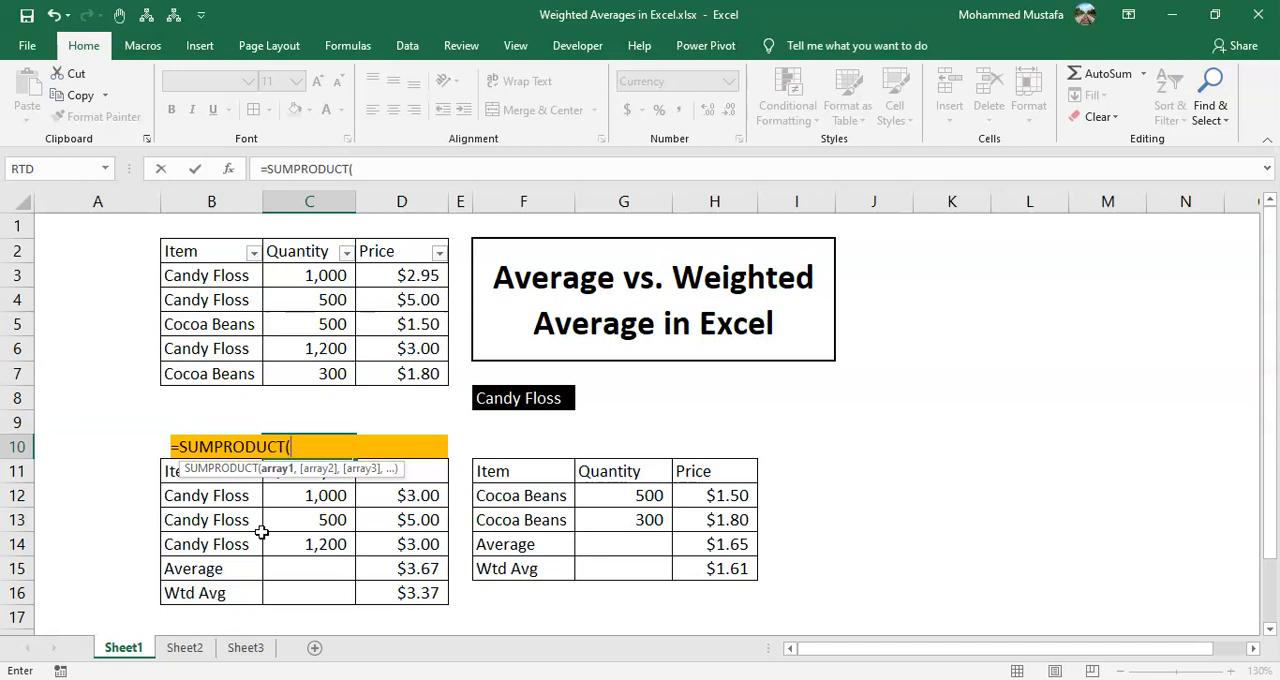
# Add the condition (B3:B7=F8) to the SUMPRODUCT formula so only rows matching the chosen item count
pyautogui.write('(')
pyautogui.press('Up')
pyautogui.press('Up')
pyautogui.press('Up')
pyautogui.press('Left')
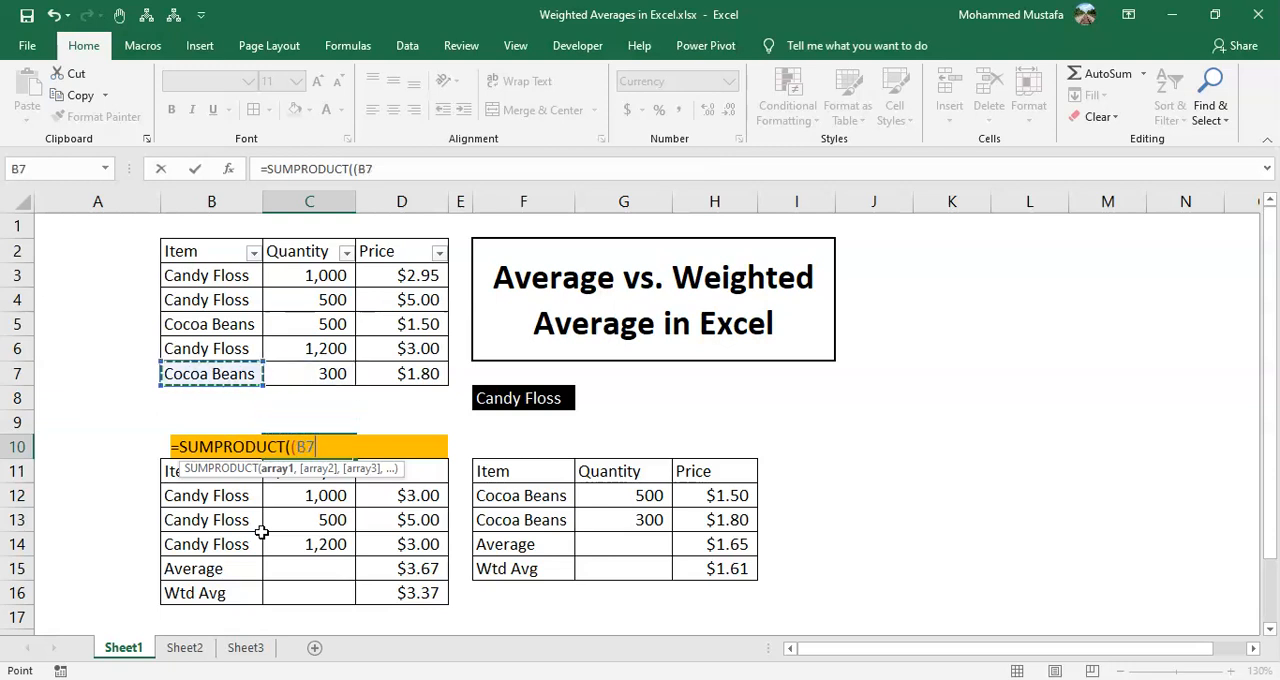
pyautogui.hotkey('ctrl', 'Up')
pyautogui.press('Down')
pyautogui.hotkey('ctrl', 'shift', 'Down')
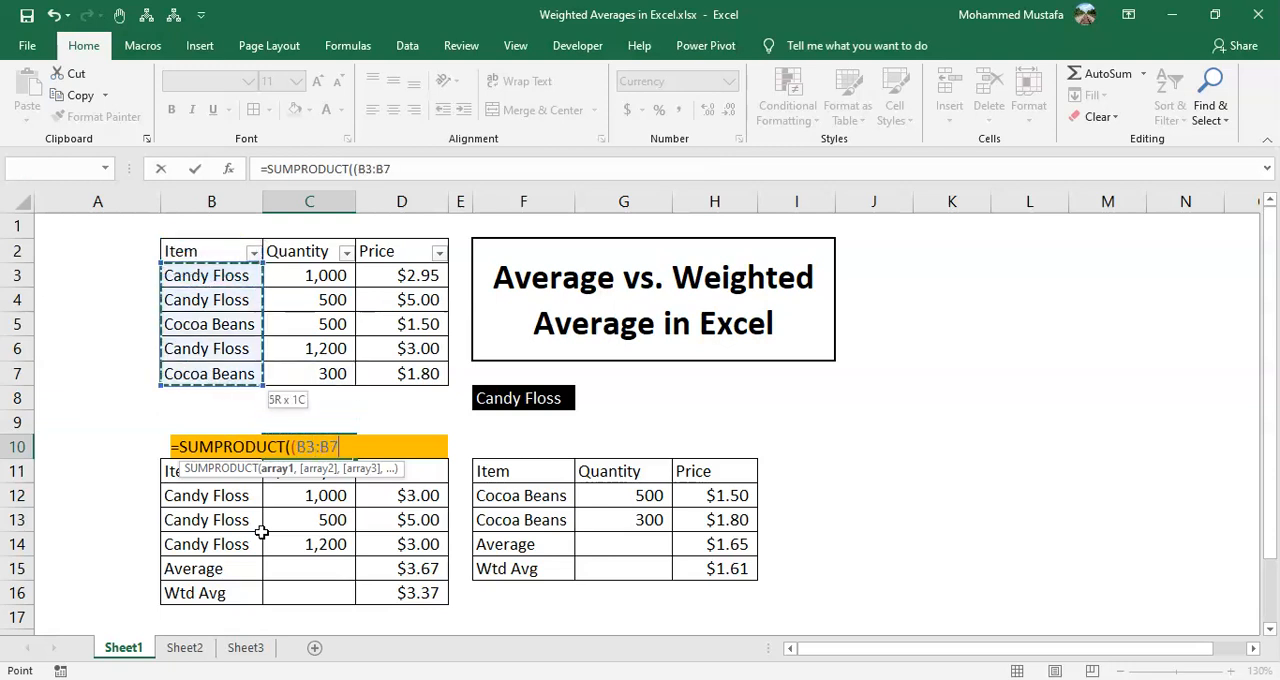
pyautogui.write('=')
pyautogui.press('Up')
pyautogui.press('Up')
pyautogui.press('Right')
pyautogui.press('Right')
pyautogui.press('Right')
pyautogui.click(523, 399)
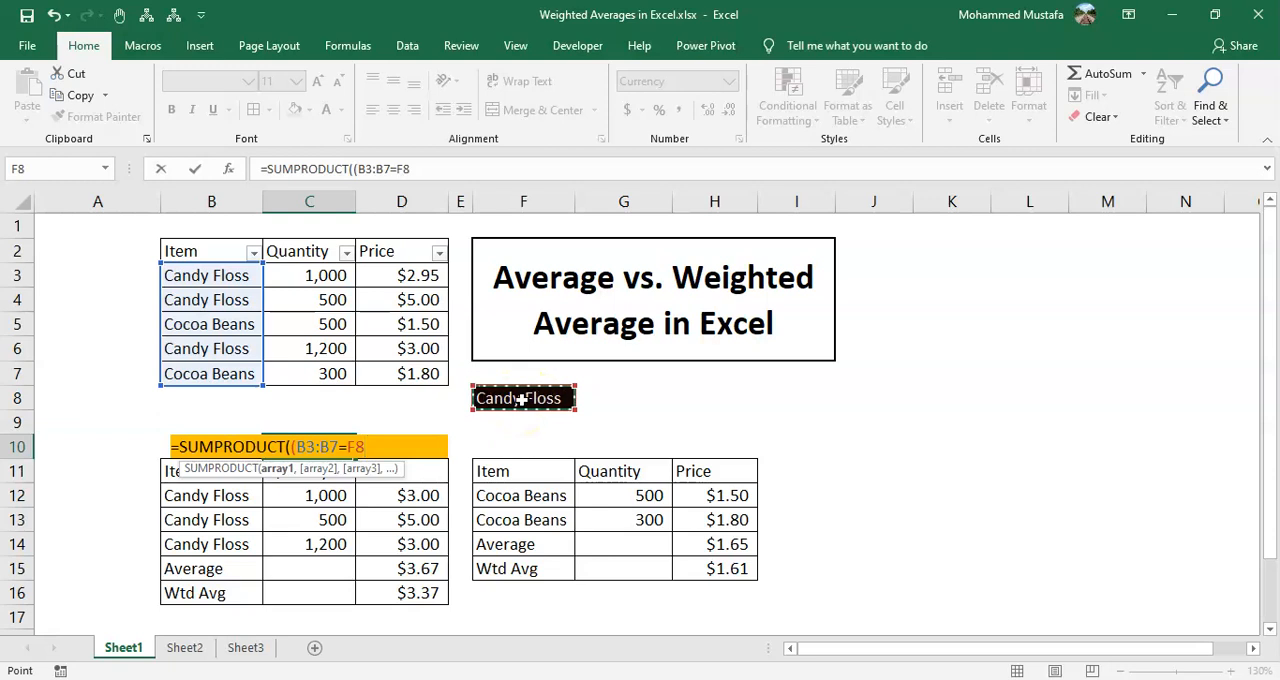
pyautogui.write(')*(')
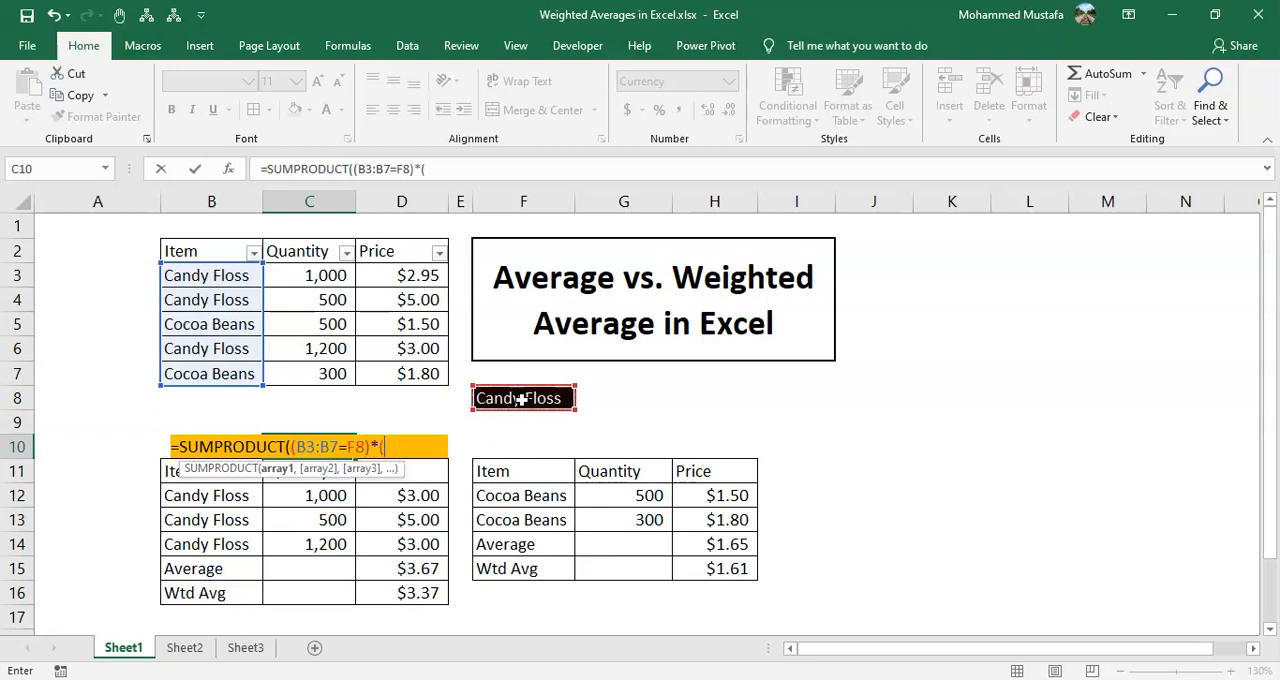
# Multiply the condition by the quantities (C3:C7) and the prices (D3:D7), then enter the completed SUMPRODUCT formula in C10
pyautogui.click(320, 280)
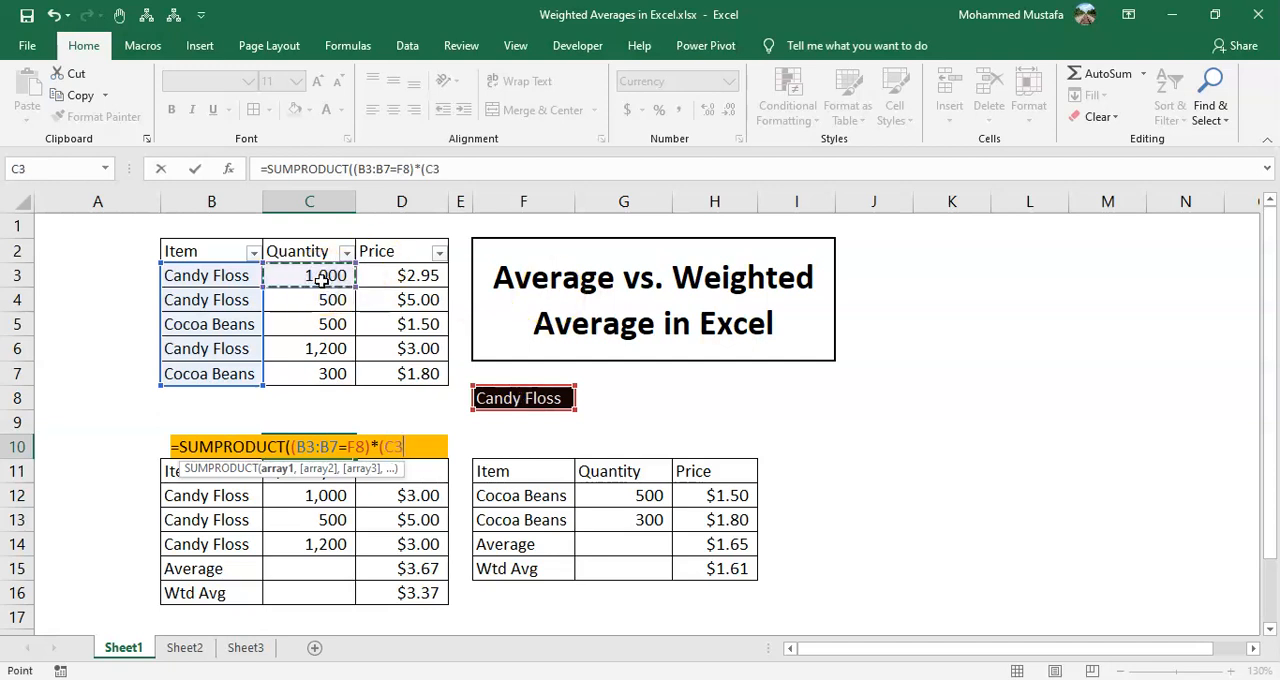
pyautogui.hotkey('ctrl', 'shift', 'Down')
pyautogui.write(')')
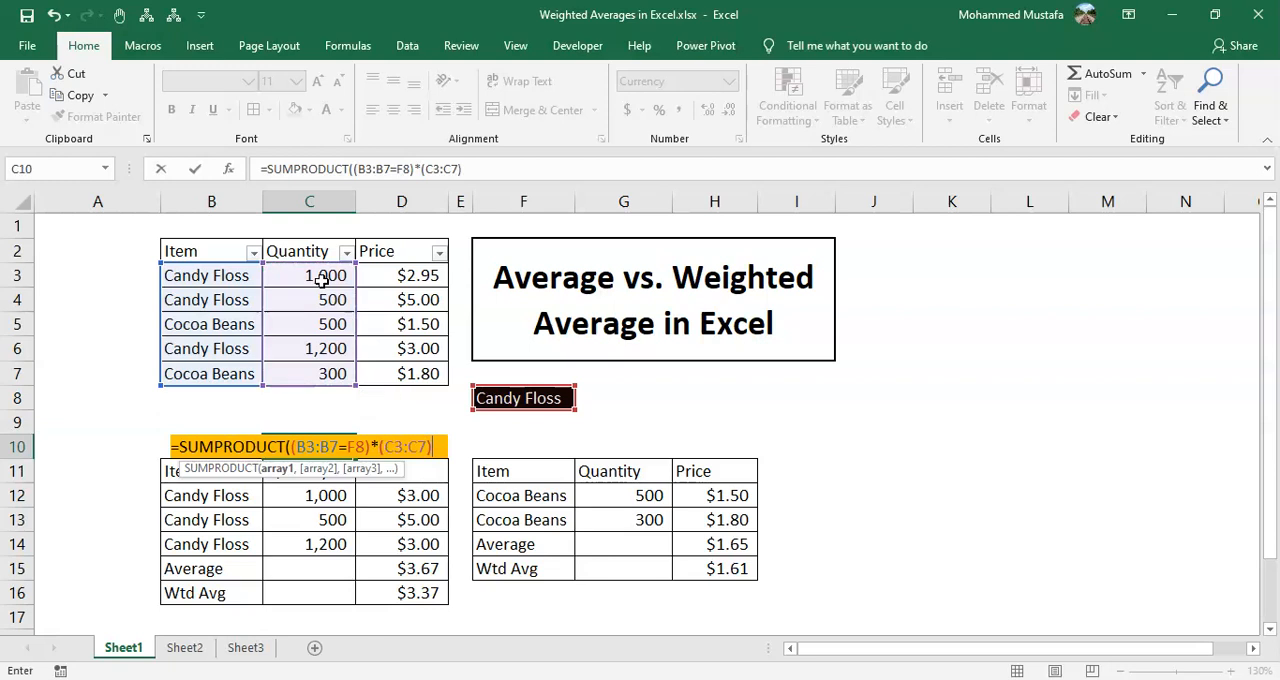
pyautogui.write('*(')
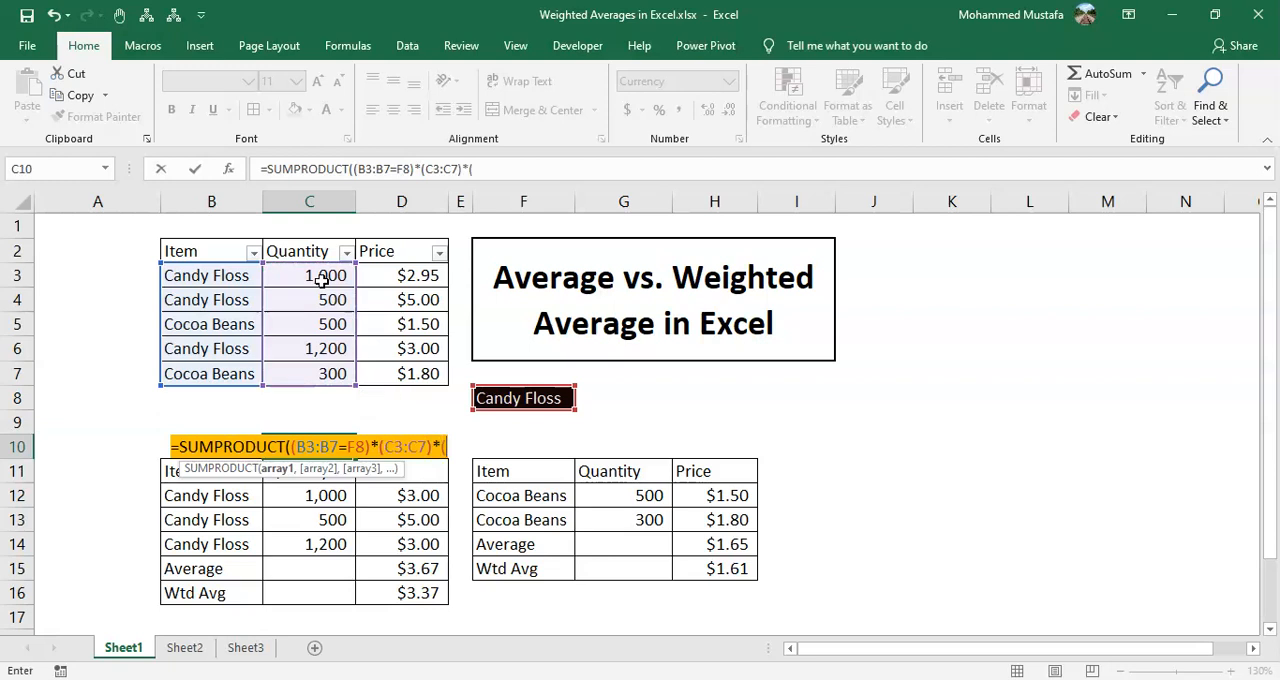
pyautogui.click(409, 272)
pyautogui.hotkey('ctrl', 'shift', 'Down')
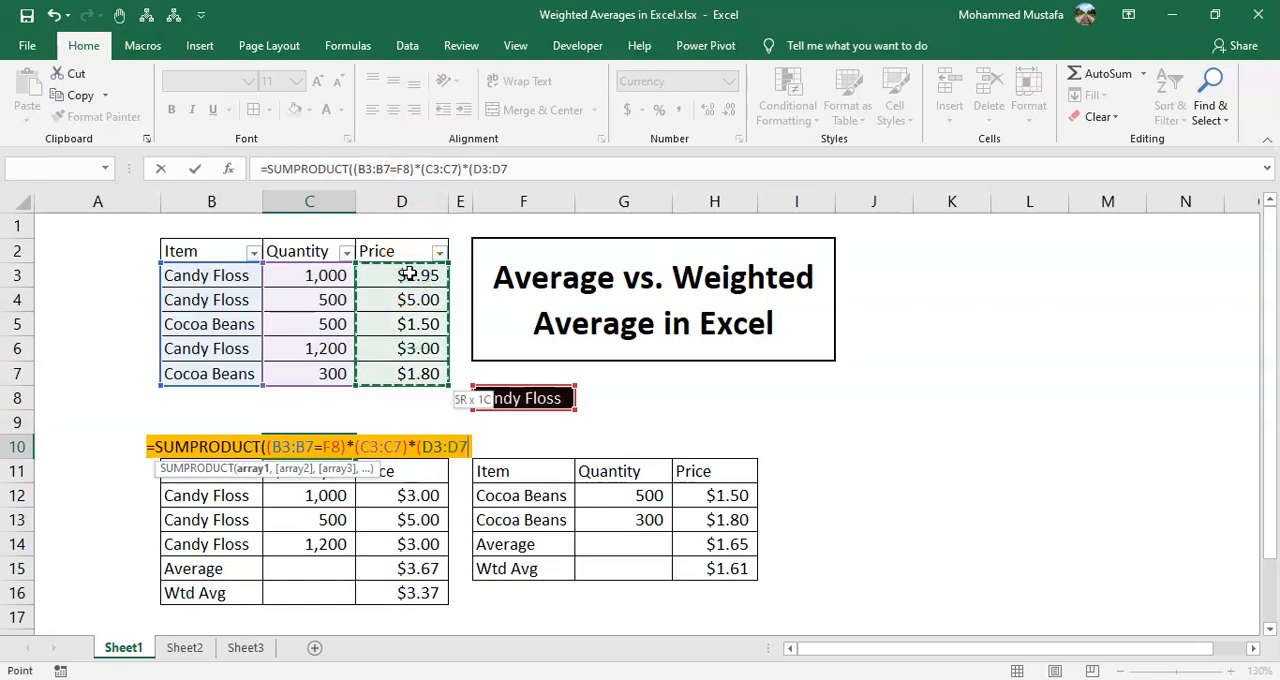
pyautogui.write('))')
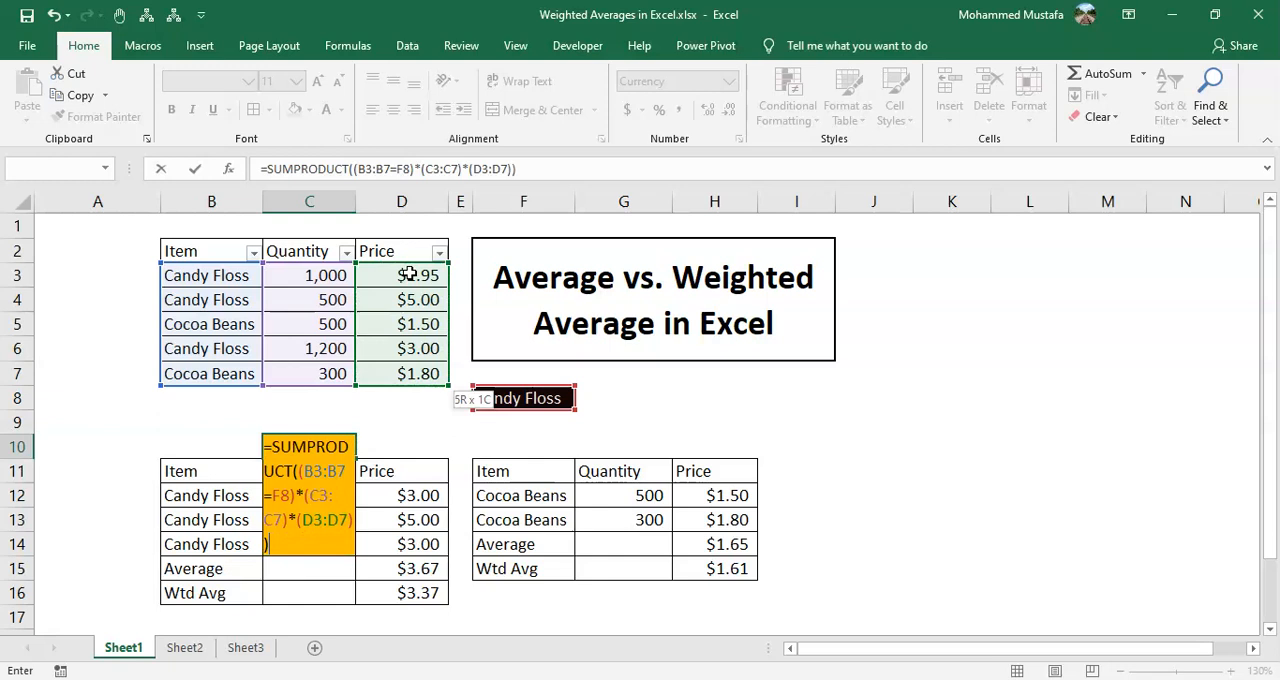
pyautogui.hotkey('ctrl', 'Return')
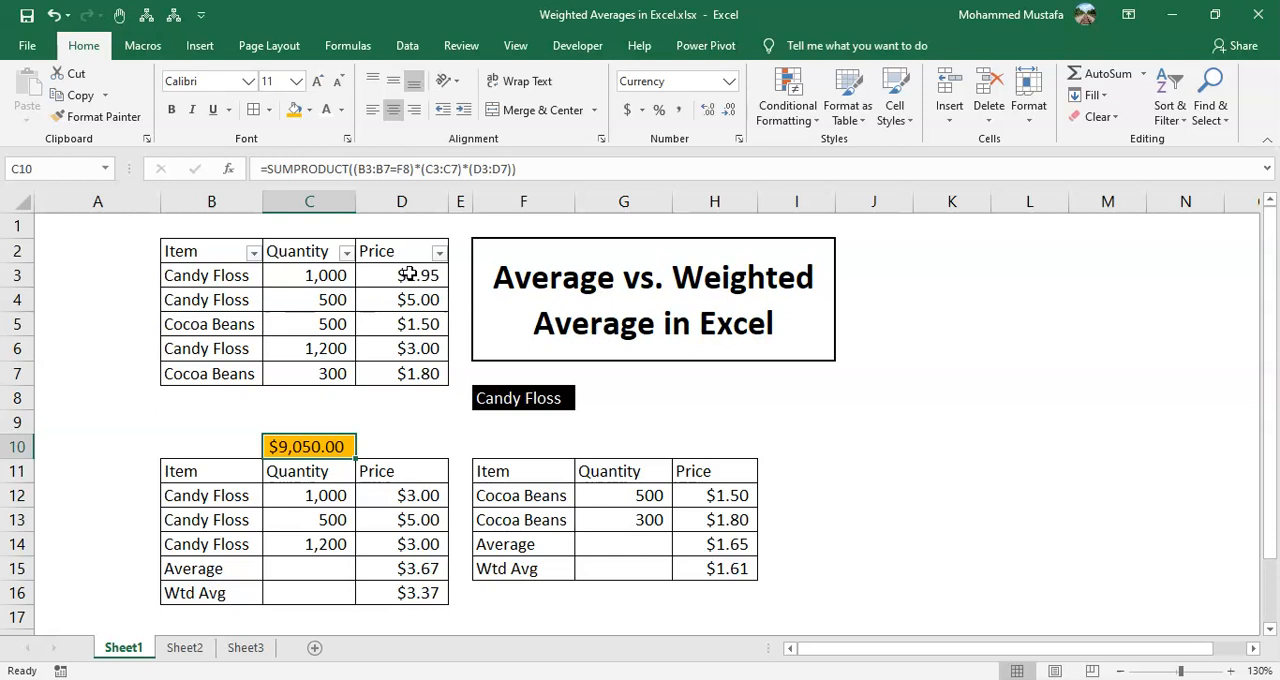
# Go through the items in B3:B7 that the formula's condition compares with F8
pyautogui.click(230, 281)
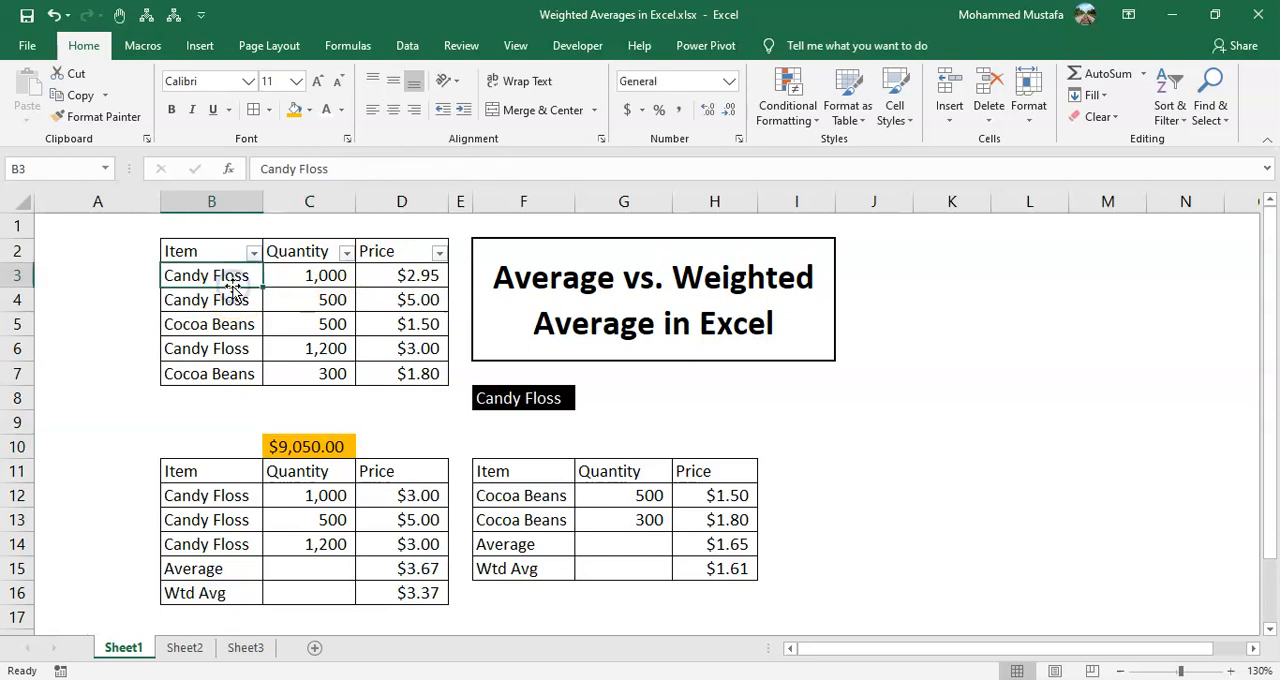
pyautogui.press('Down')
pyautogui.press('Down')
pyautogui.press('Down')
pyautogui.press('Down')
pyautogui.press('Down')
pyautogui.press('Down')
pyautogui.press('Down')
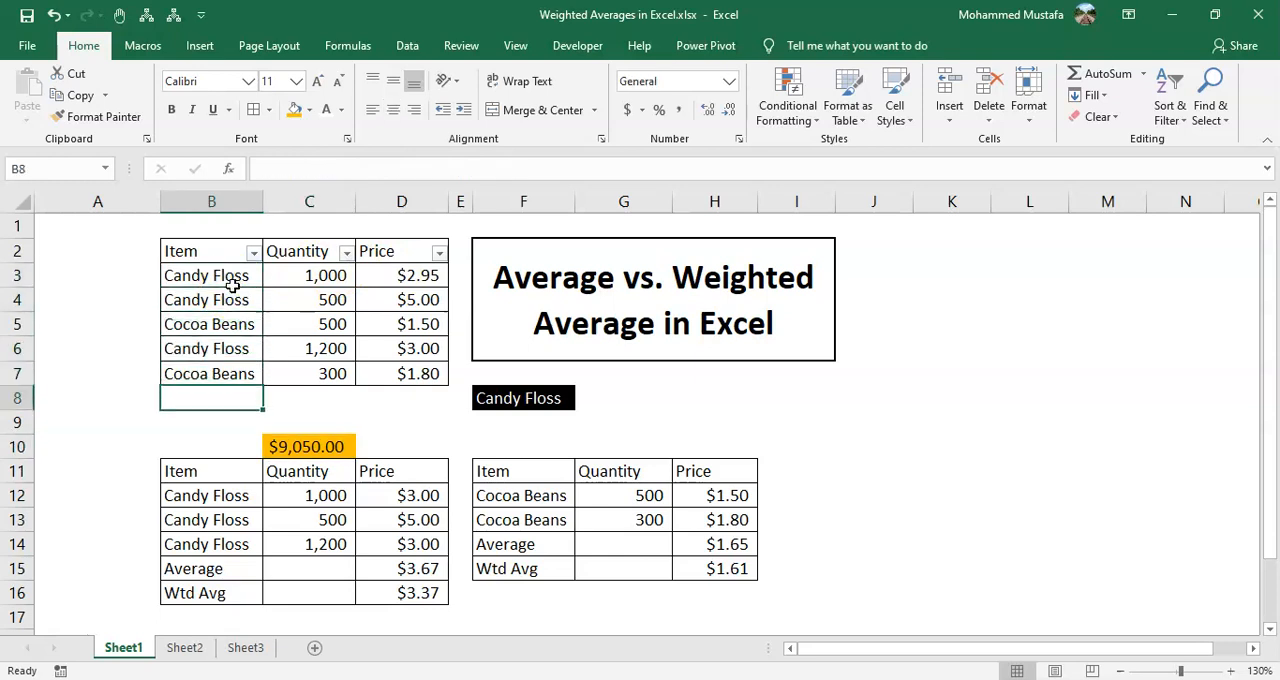
# Extend the C10 formula with a division by SUMIF, using B3:B7 as the range and F8 as the criteria
pyautogui.press('Right')
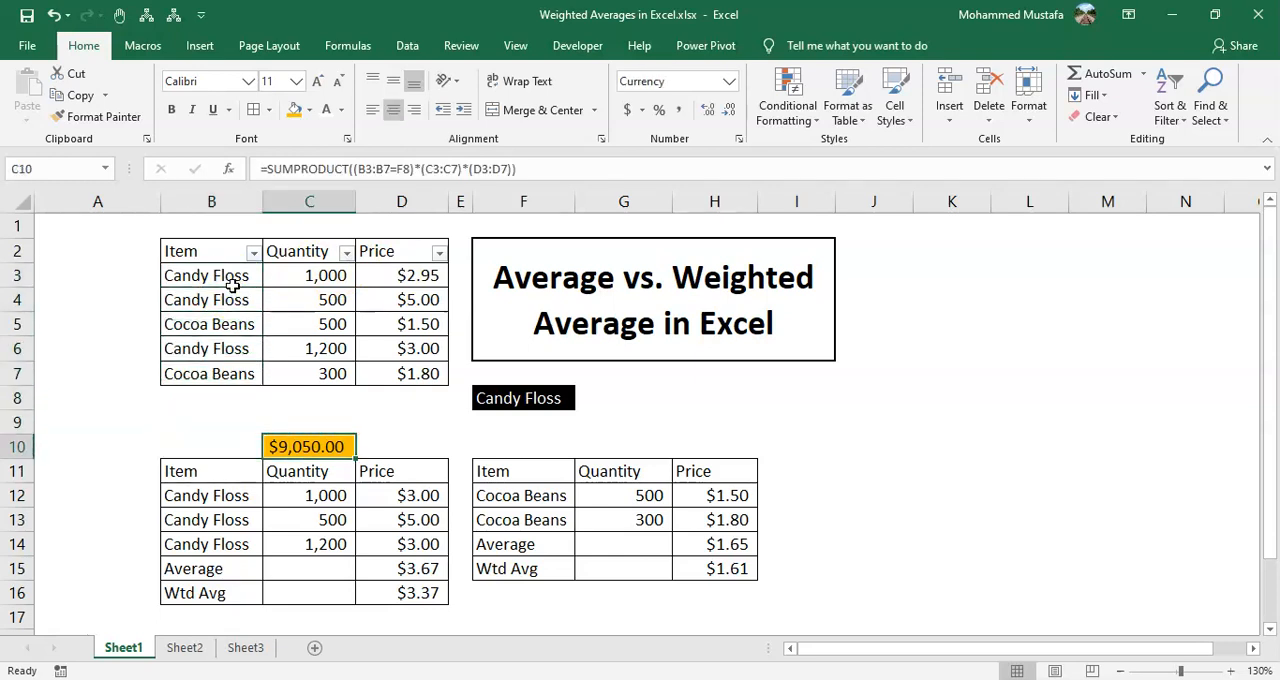
pyautogui.press('F2')
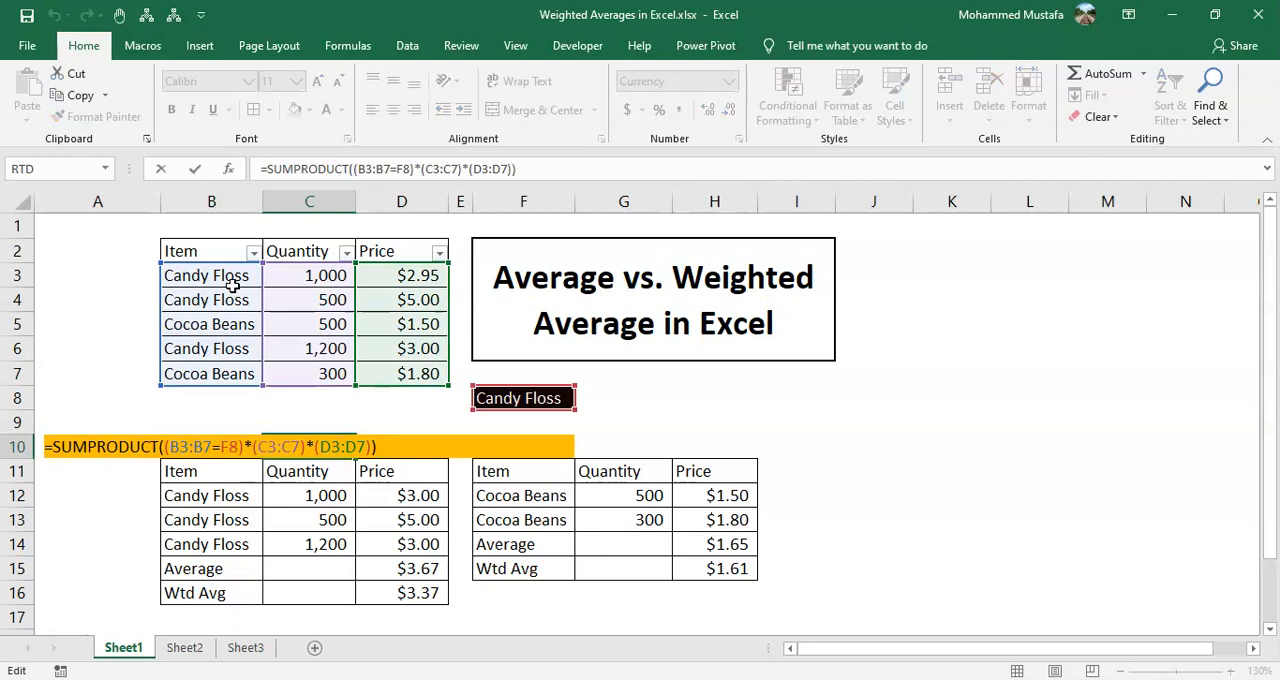
pyautogui.write('/sumif')
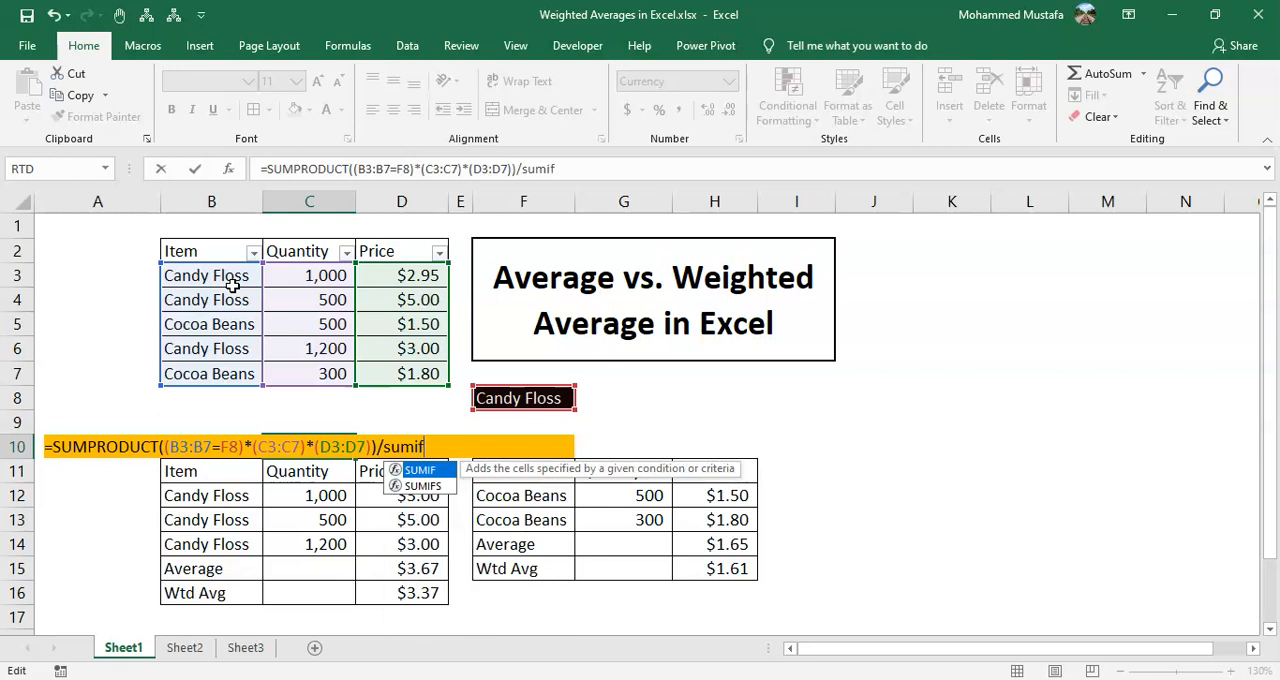
pyautogui.write('(')
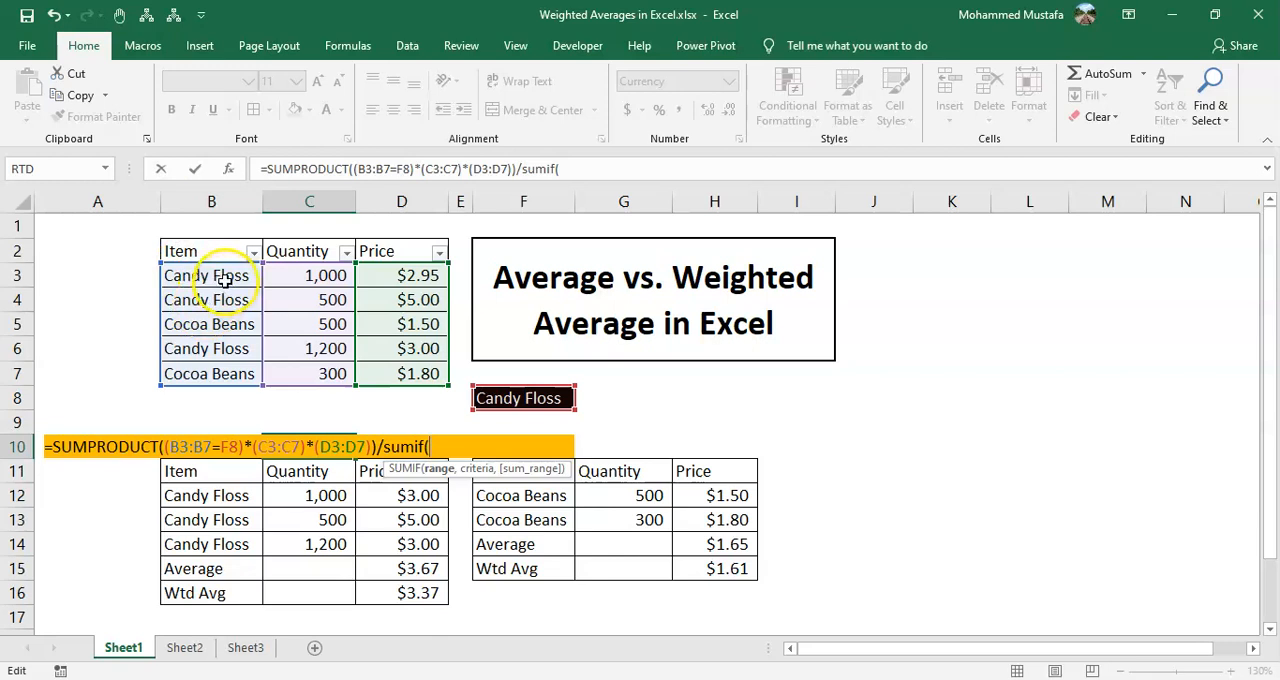
pyautogui.click(229, 278)
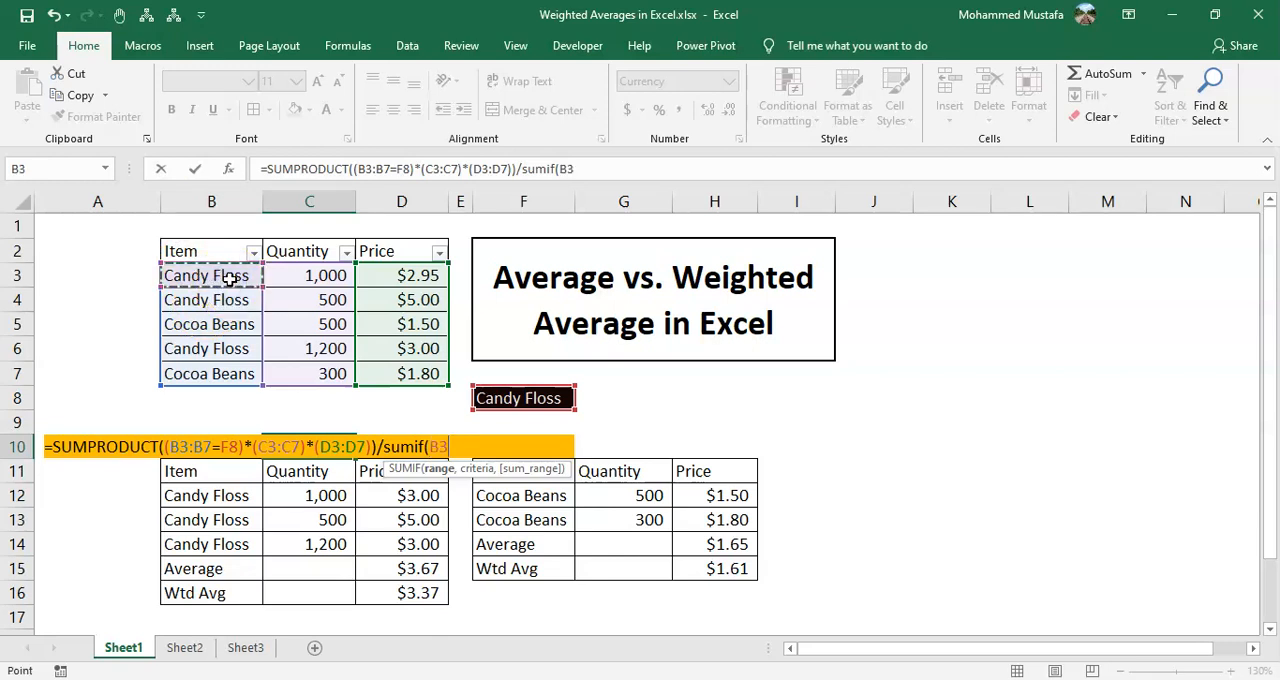
pyautogui.hotkey('ctrl', 'shift', 'Down')
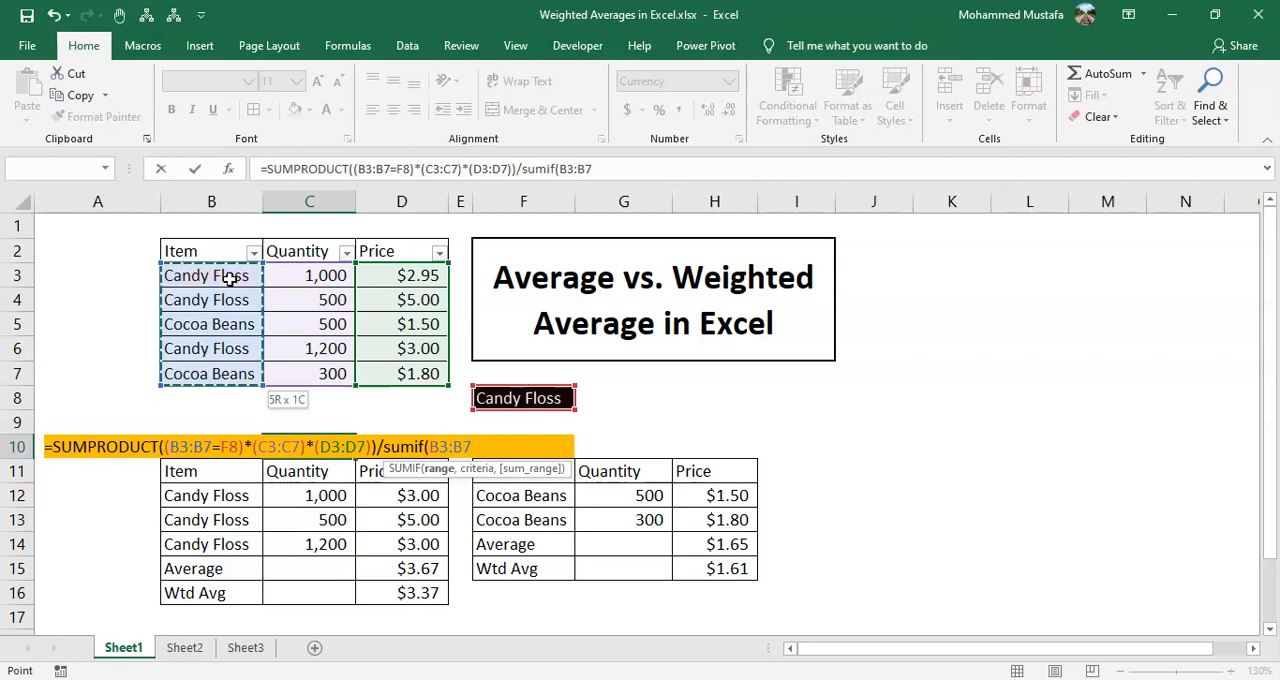
pyautogui.write(',')
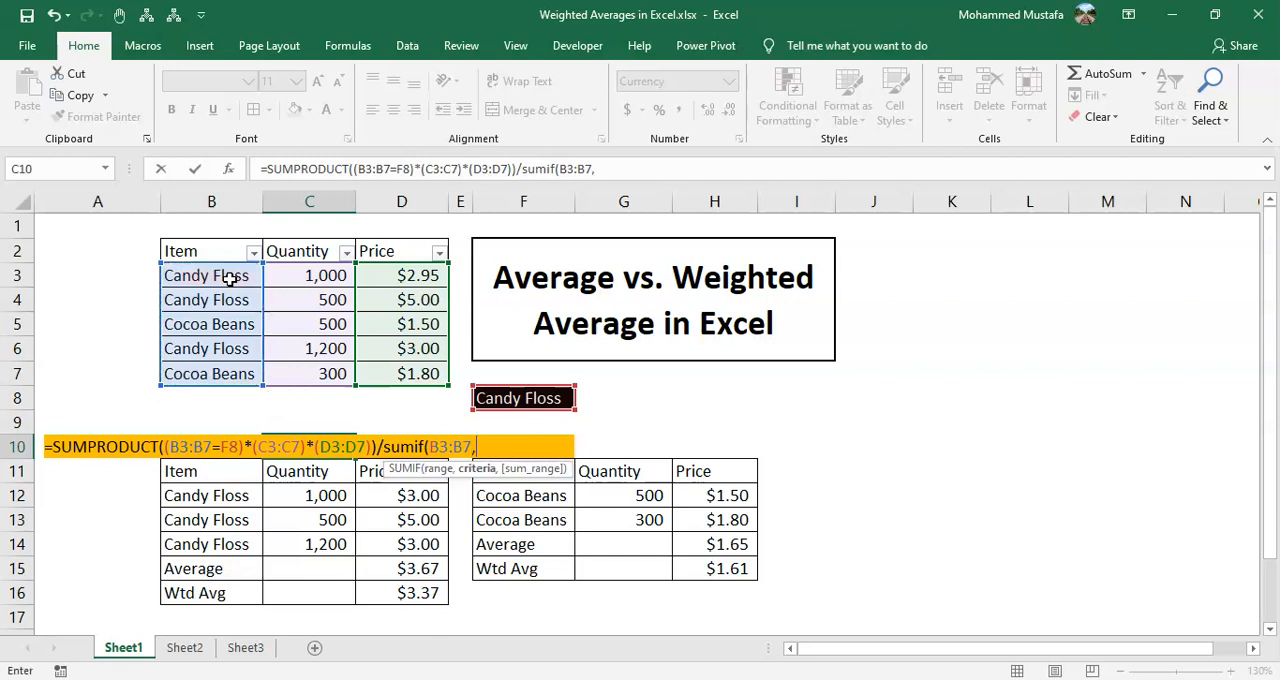
pyautogui.click(518, 399)
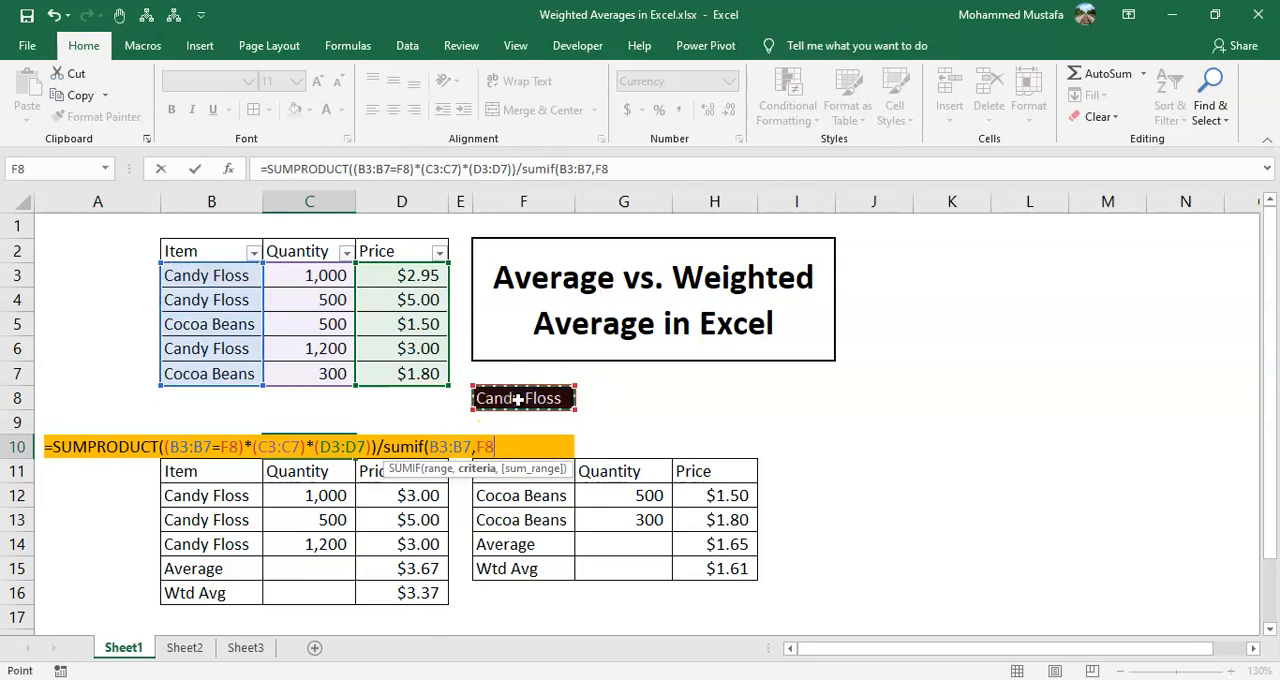
# Use the quantities C3:C7 as the SUMIF sum range and enter the weighted average formula in C10
pyautogui.write(',')
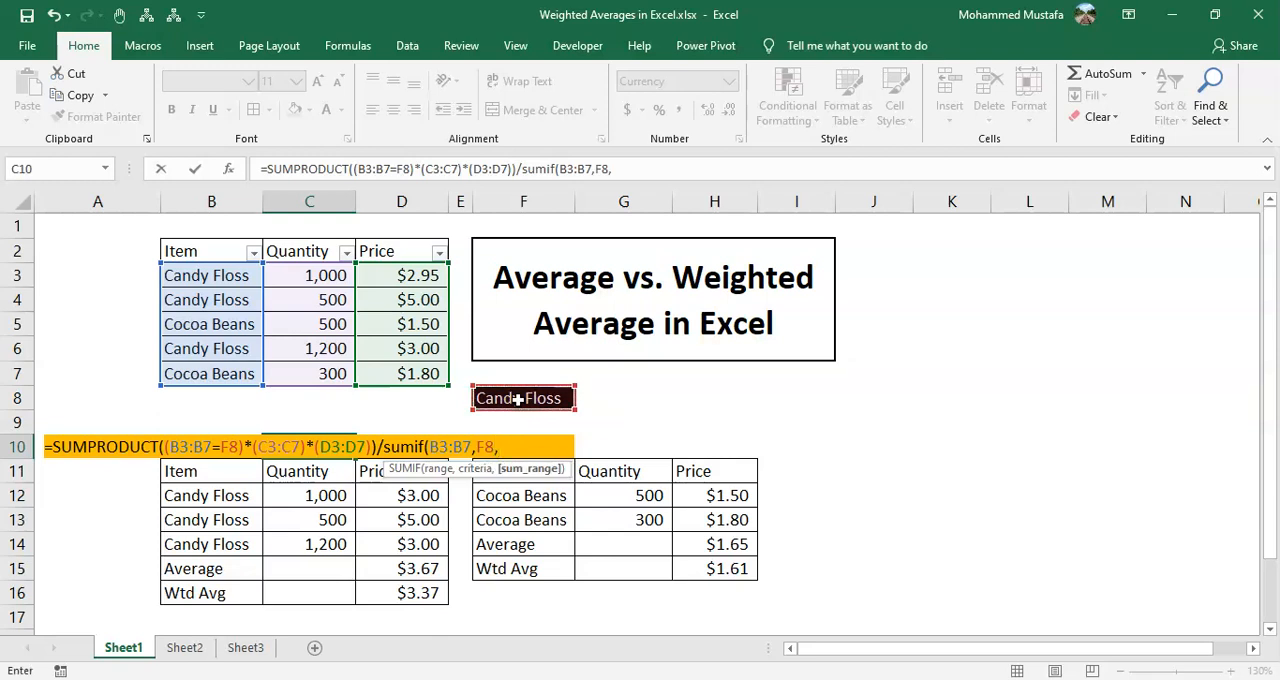
pyautogui.click(307, 277)
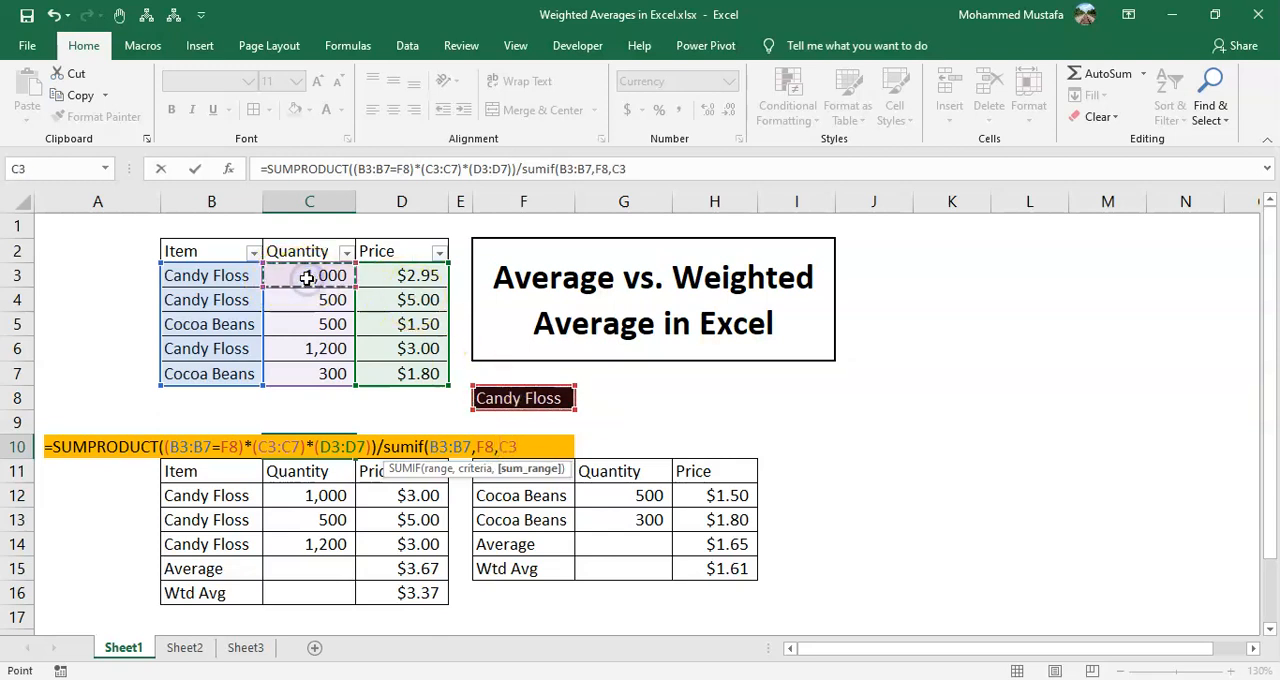
pyautogui.hotkey('ctrl', 'shift', 'Down')
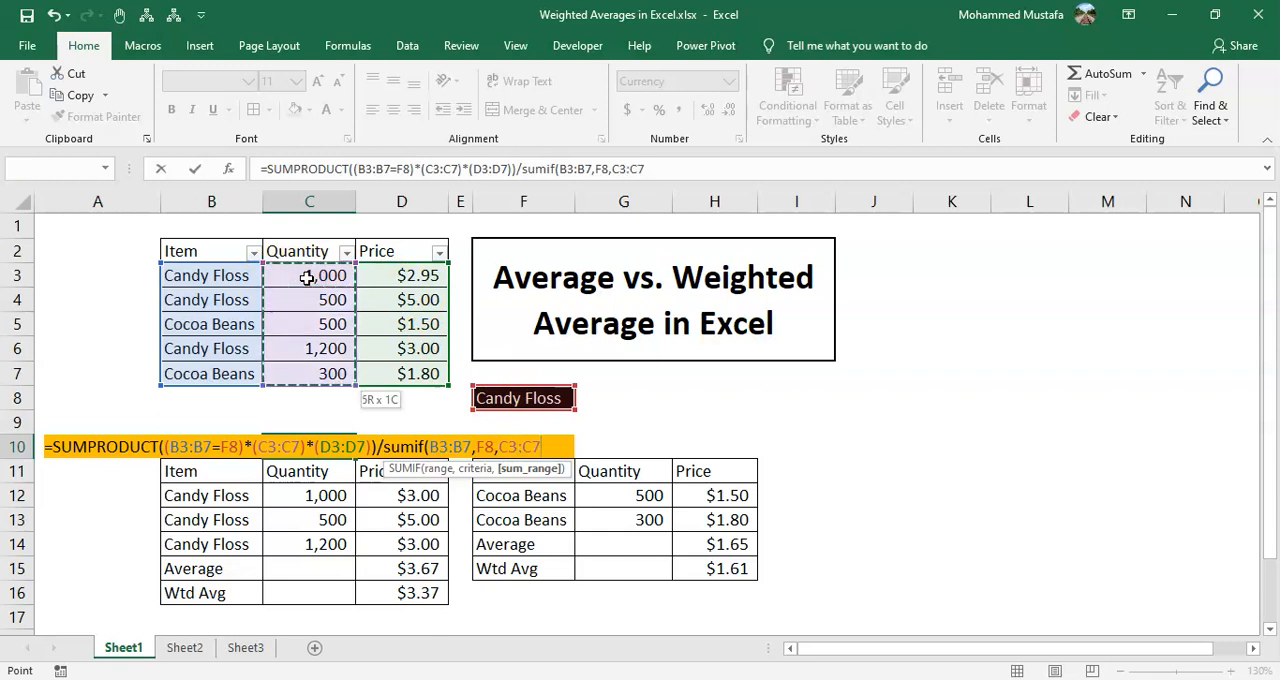
pyautogui.write(')')
pyautogui.press('Return')
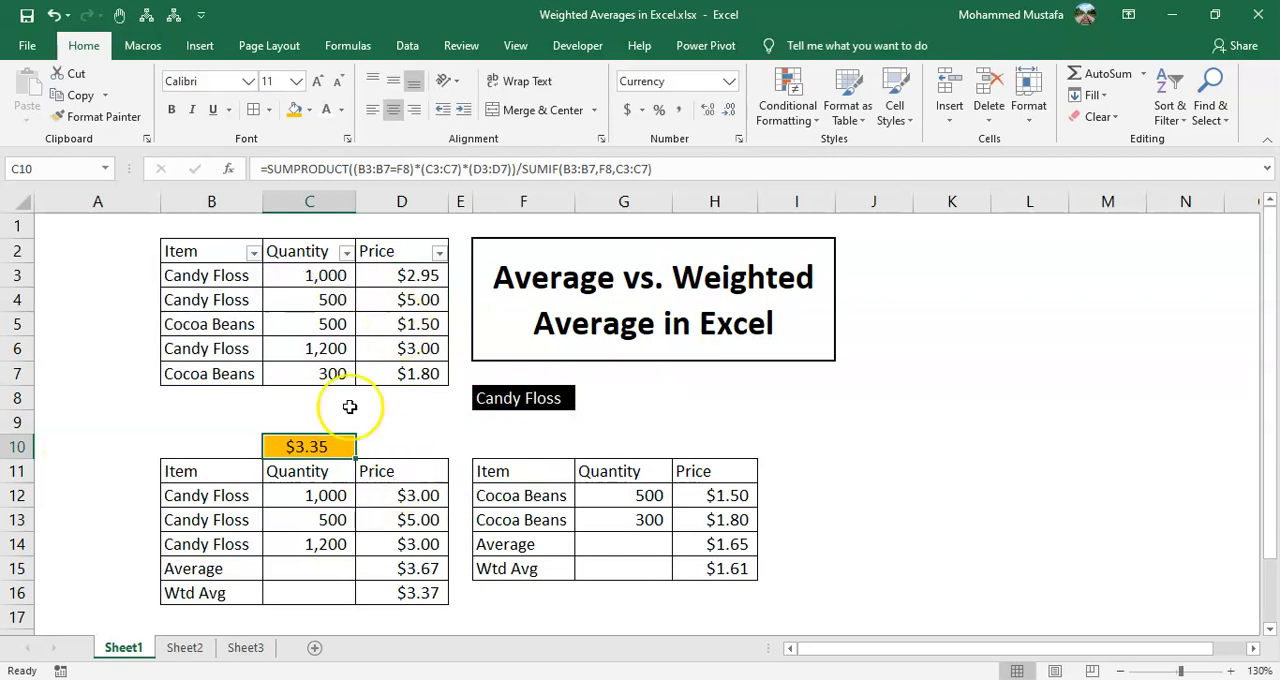
# Set the first Candy Floss price in D12 to 2.95 to match D3, and recheck the weighted average in C10
pyautogui.click(416, 274)
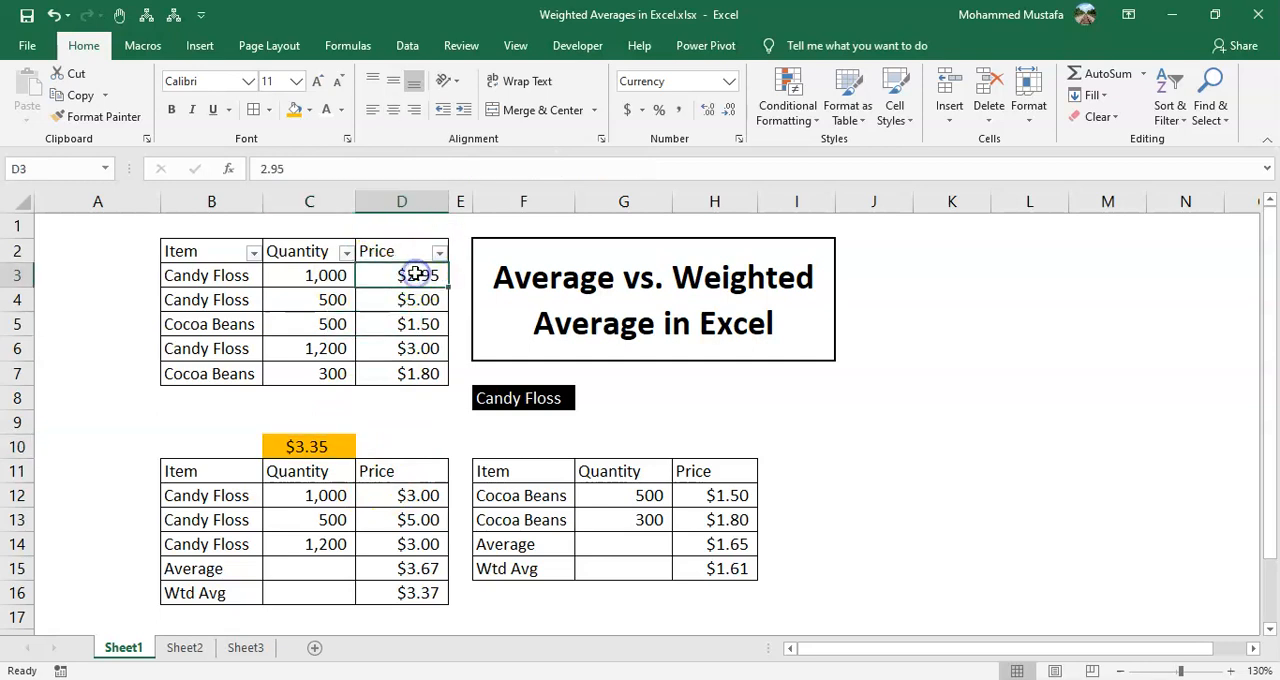
pyautogui.click(416, 497)
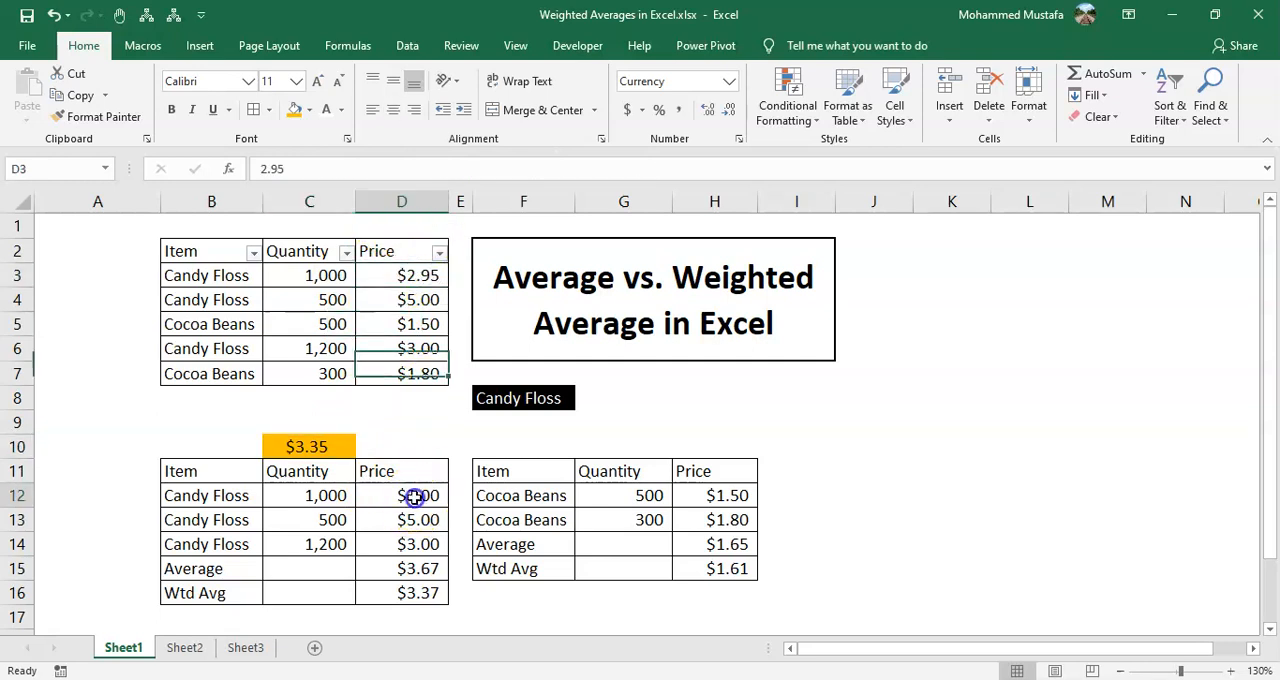
pyautogui.write('2/')
pyautogui.press('BackSpace')
pyautogui.write('.95')
pyautogui.press('Return')
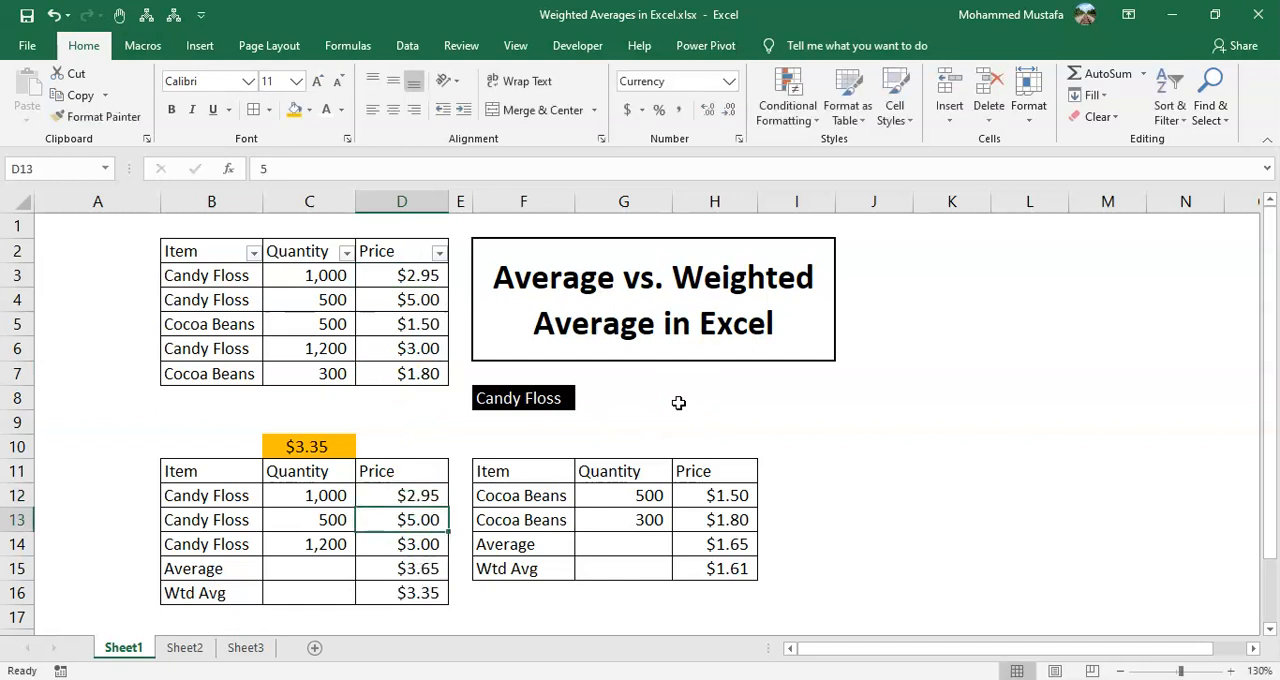
pyautogui.click(338, 450)
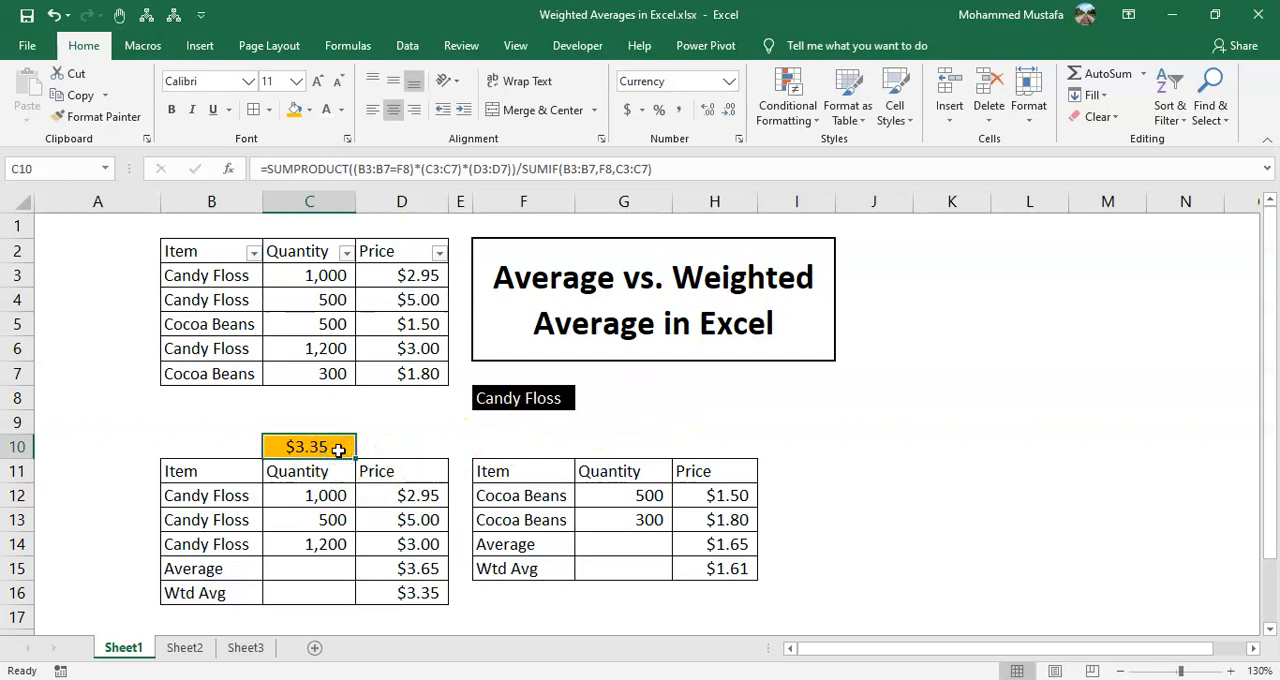
# Compare the Candy Floss weighted average in D16 with C10 and review the whole C10 formula without changing it
pyautogui.click(428, 598)
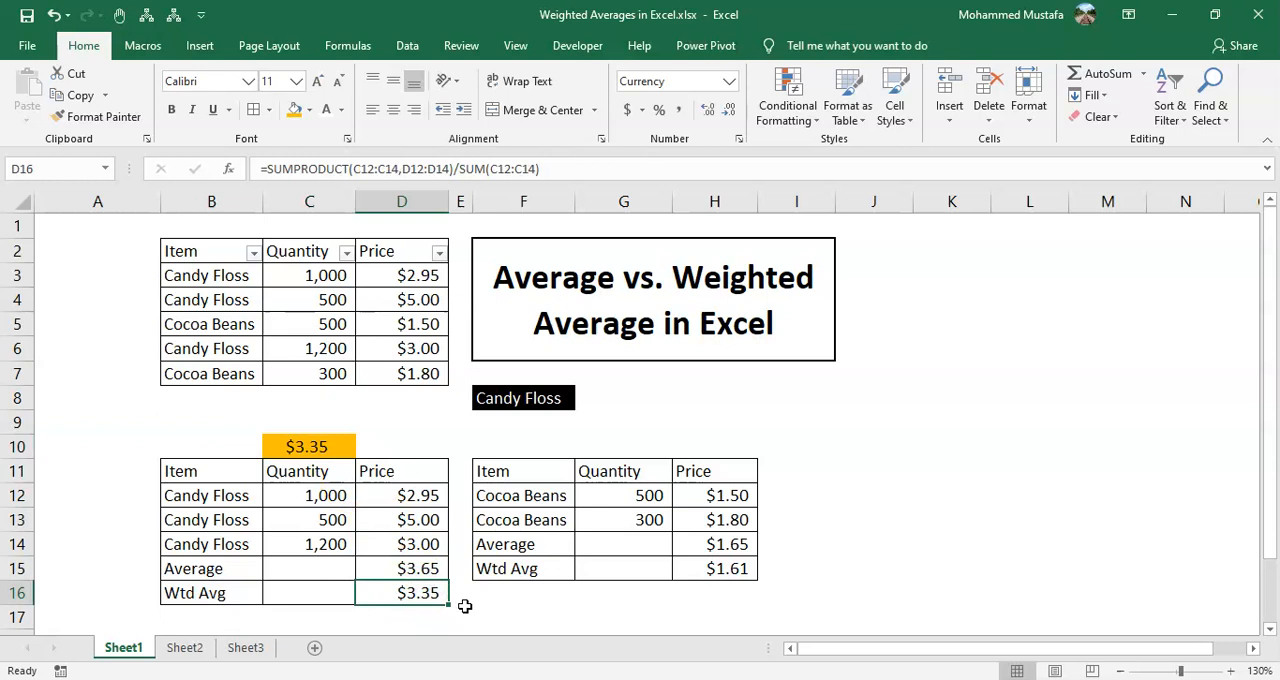
pyautogui.click(336, 442)
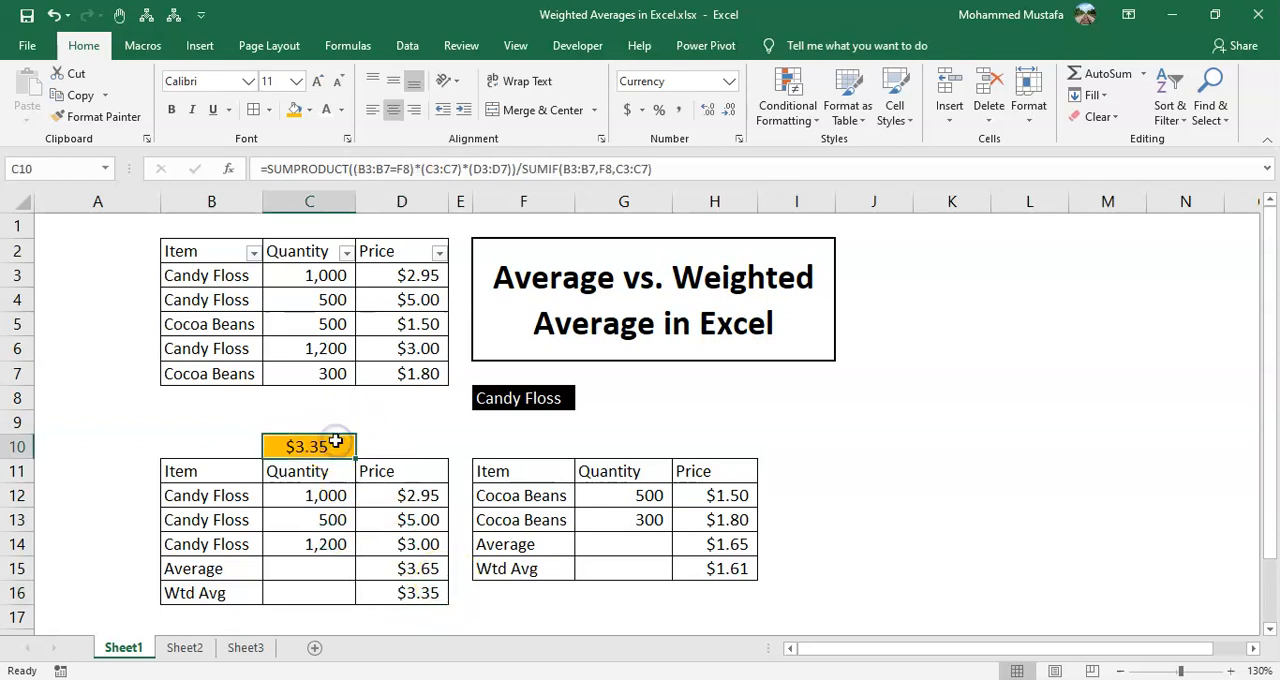
pyautogui.doubleClick(336, 442)
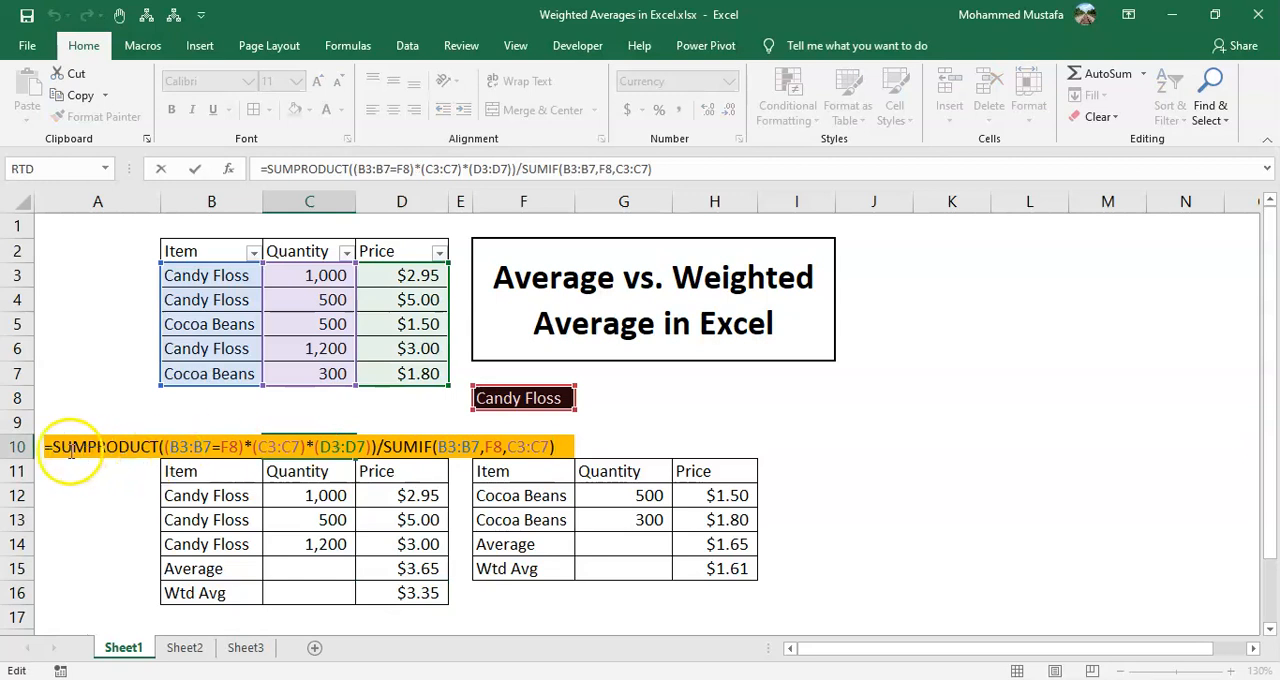
pyautogui.moveTo(55, 446); pyautogui.dragTo(566, 450)
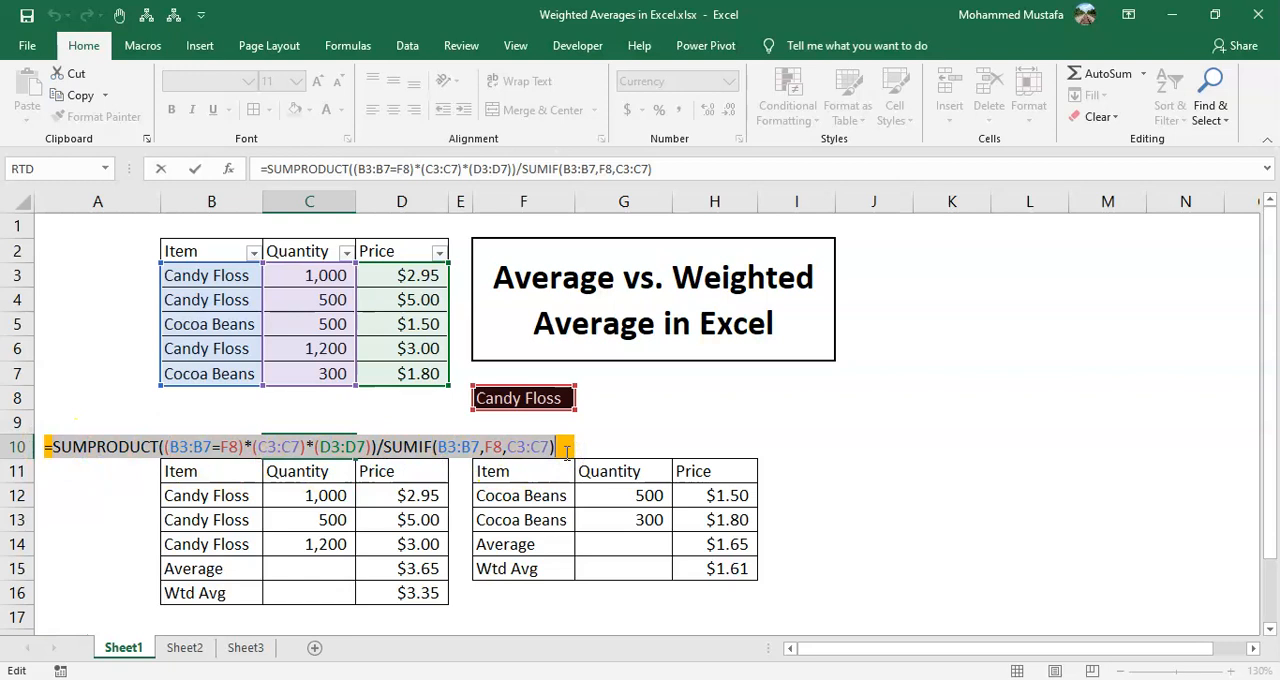
pyautogui.press('Escape')
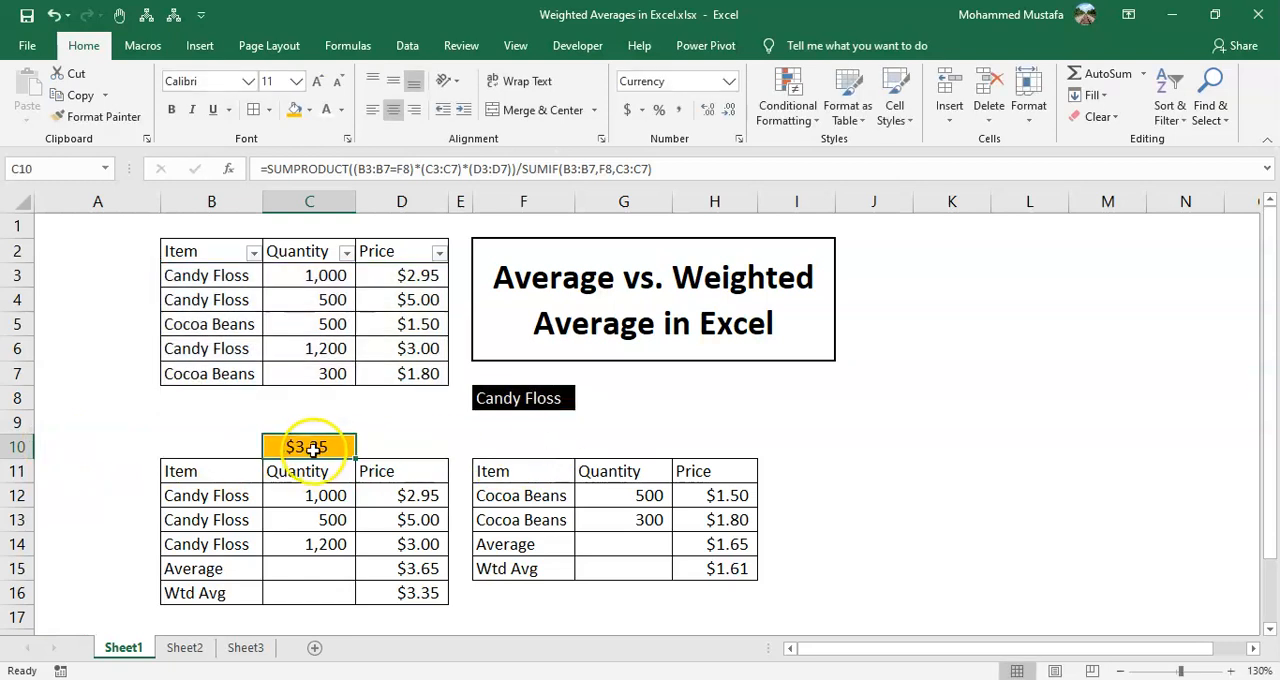
# Evaluate B3:B7=F8 and C3:C7 inside the C10 formula, discard the evaluation, and inspect the SUMIF divisor
pyautogui.doubleClick(310, 447)
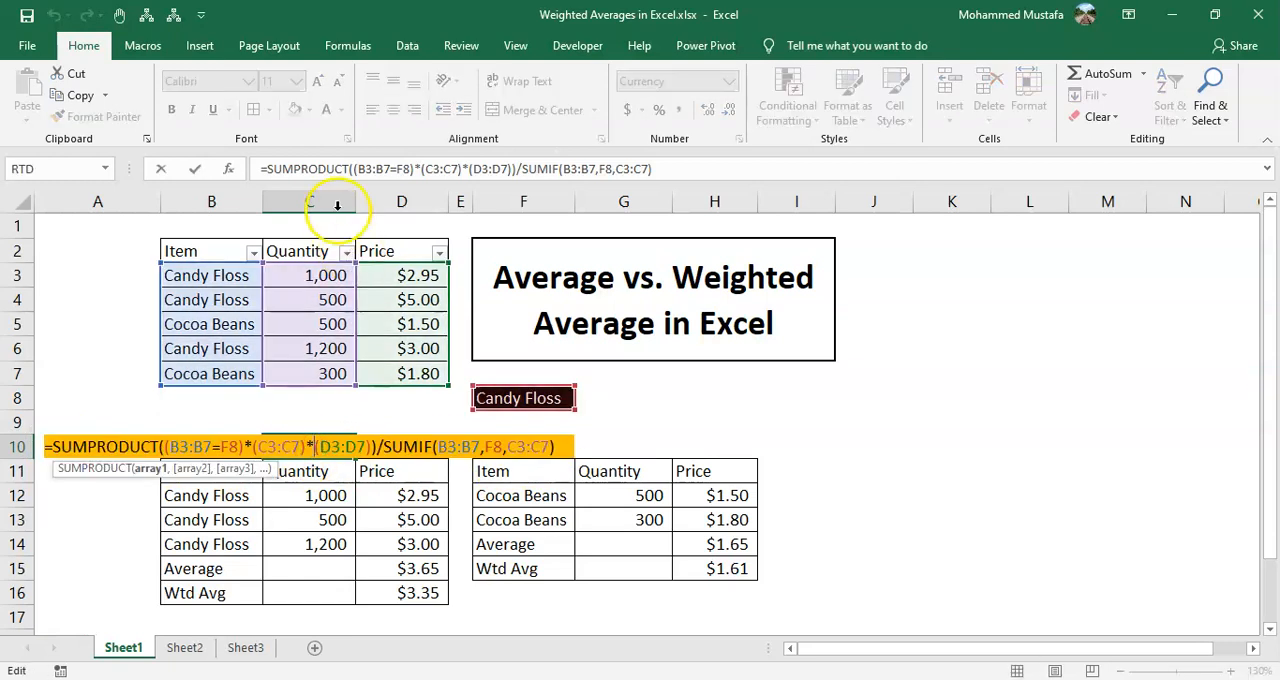
pyautogui.moveTo(358, 168); pyautogui.dragTo(410, 168)
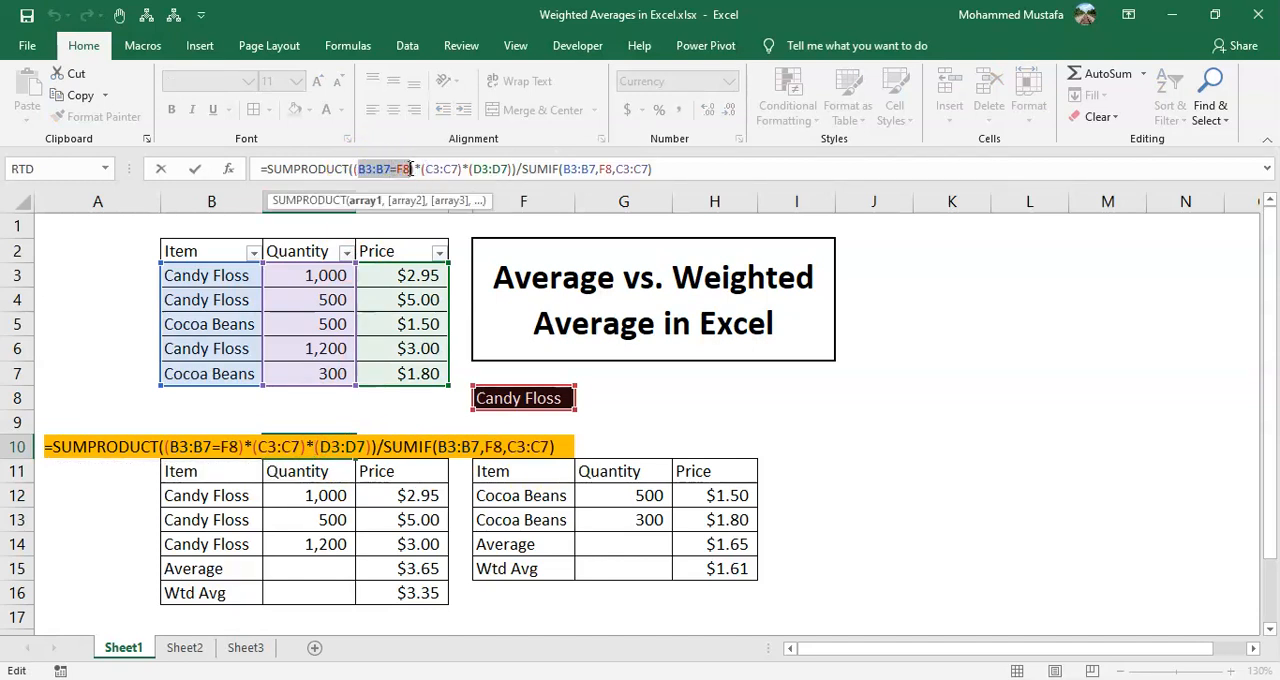
pyautogui.press('F9')
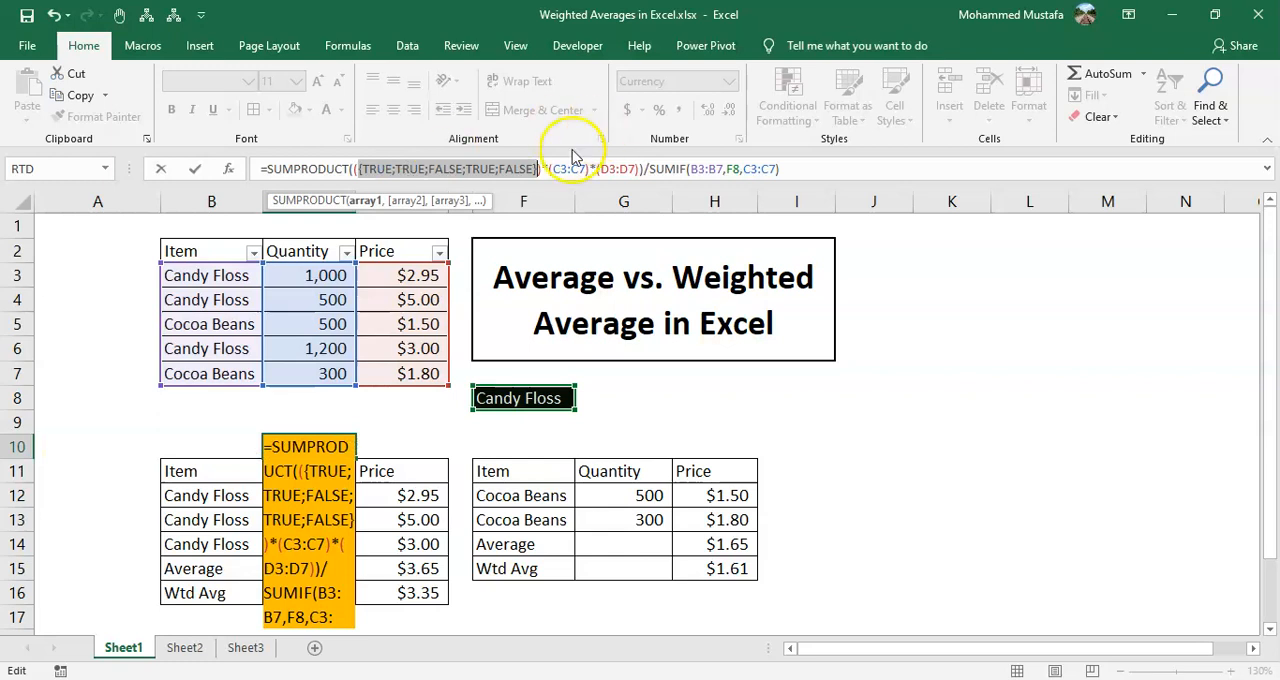
pyautogui.moveTo(553, 170); pyautogui.dragTo(588, 170)
pyautogui.press('F9')
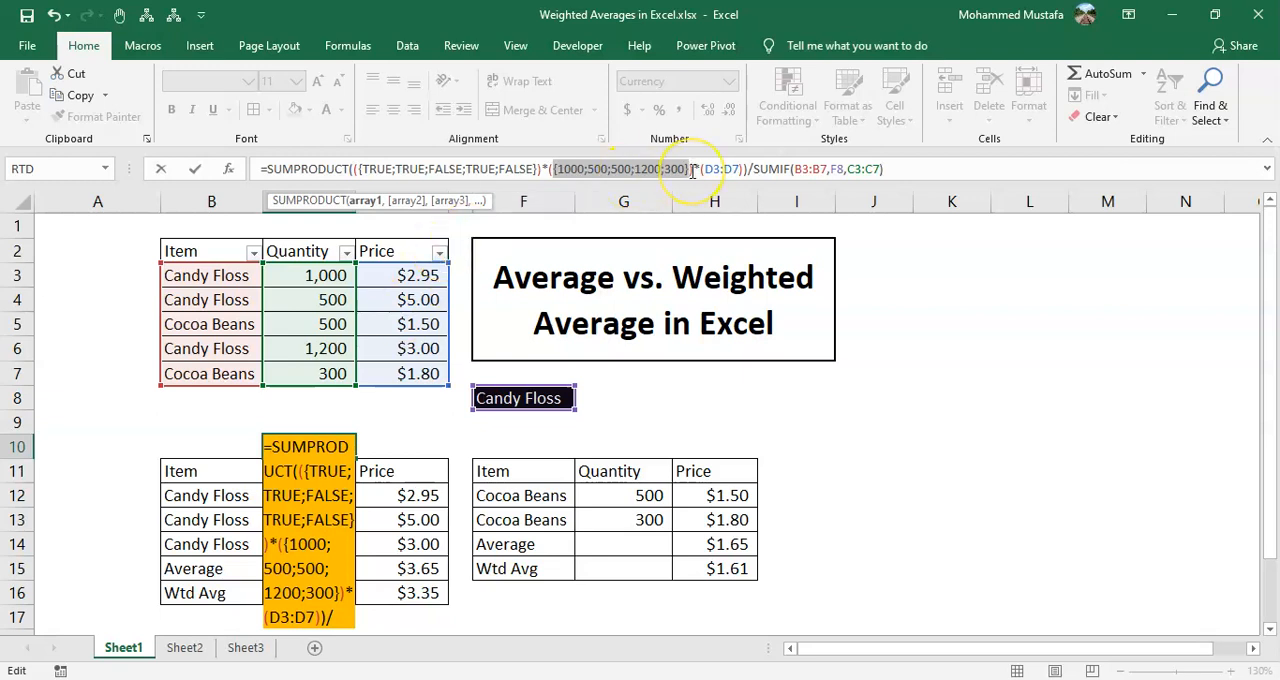
pyautogui.press('Escape')
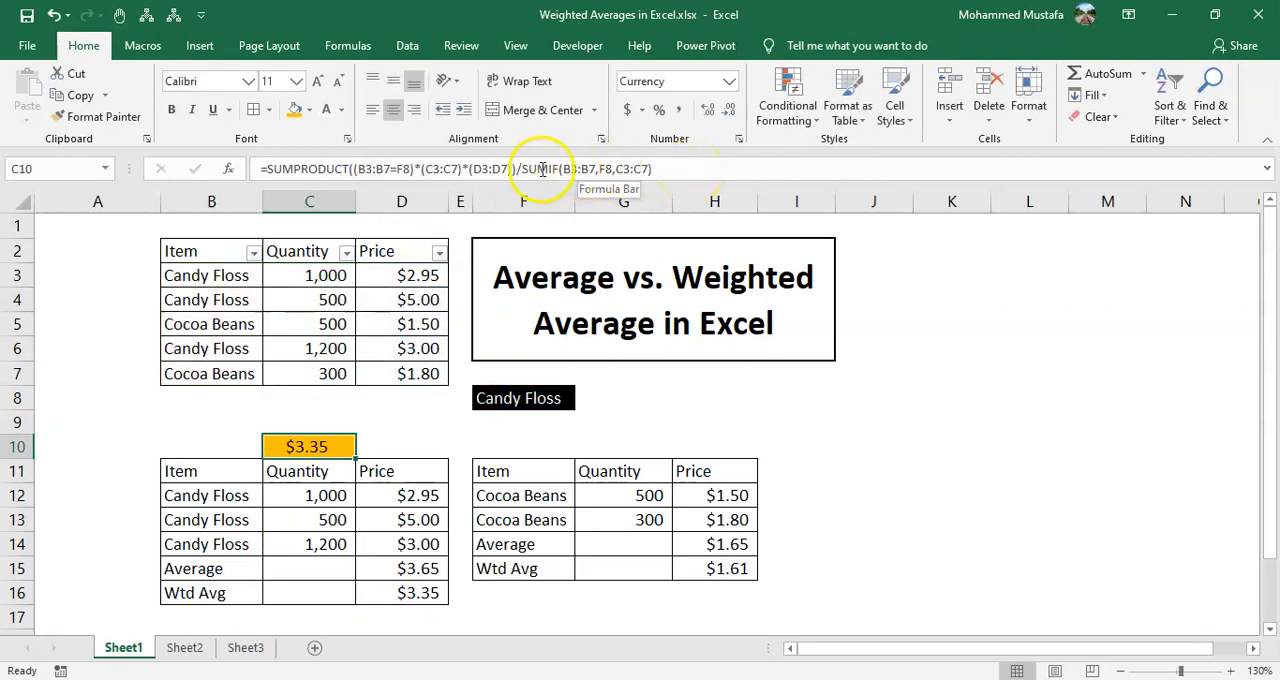
pyautogui.moveTo(521, 169); pyautogui.dragTo(668, 171)
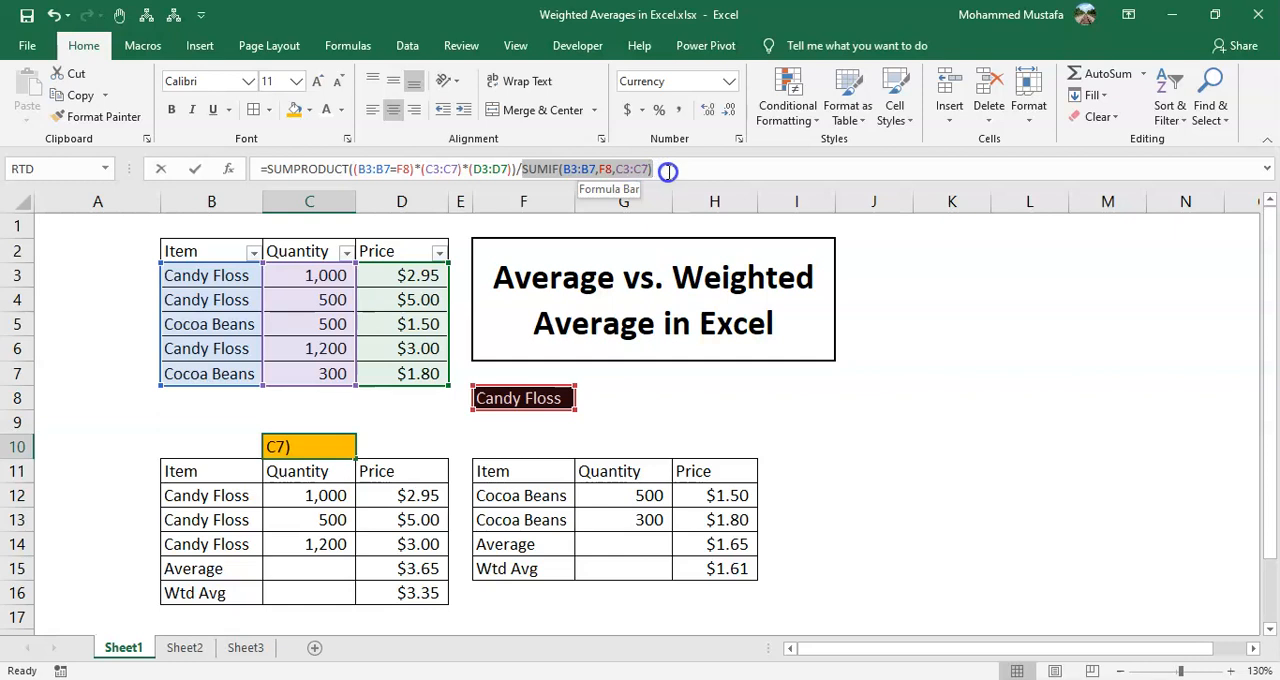
pyautogui.press('Escape')
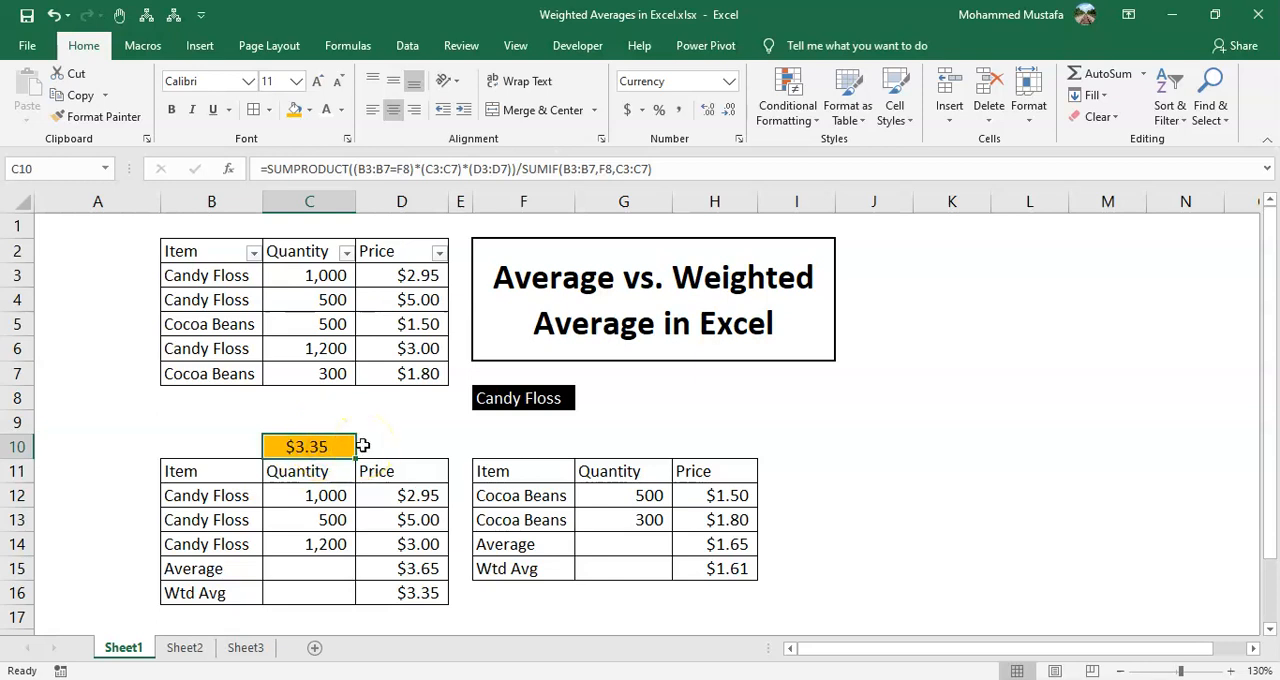
# Review the Candy Floss average and weighted average formulas in D15 and D16, and the source data in B3:D7
pyautogui.press('Down')
pyautogui.press('Down')
pyautogui.press('Down')
pyautogui.press('Down')
pyautogui.press('Down')
pyautogui.press('Down')
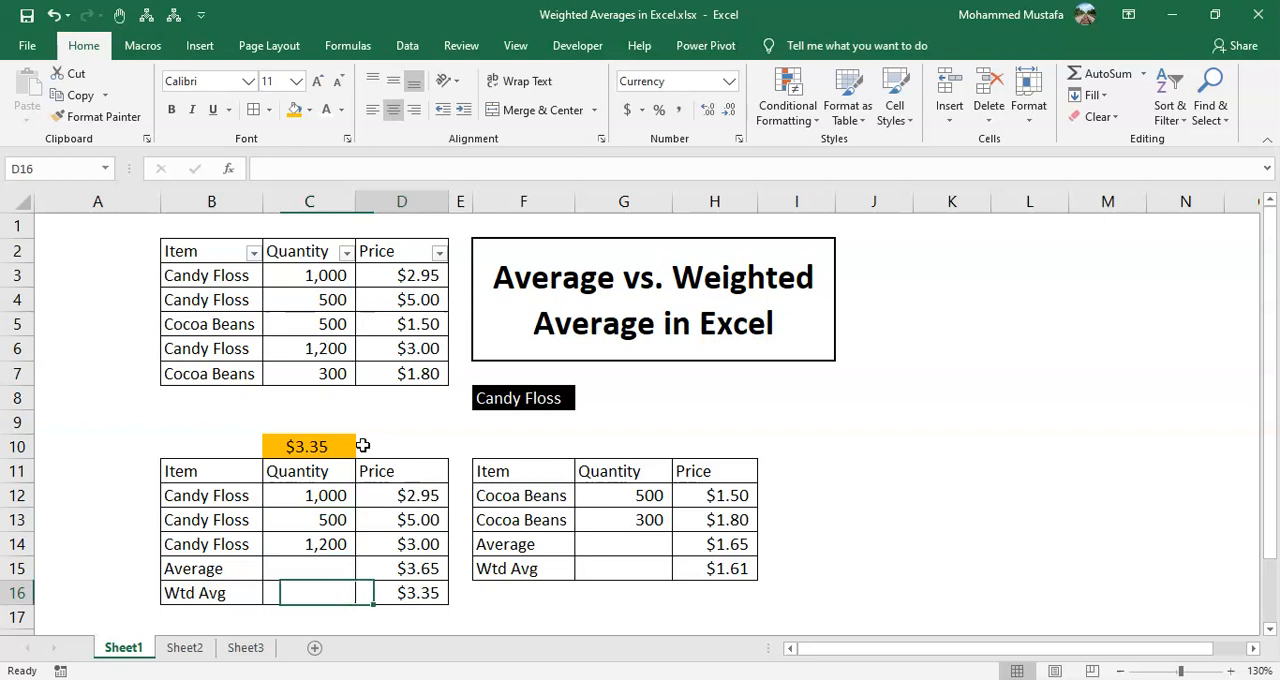
pyautogui.press('Right')
pyautogui.press('Up')
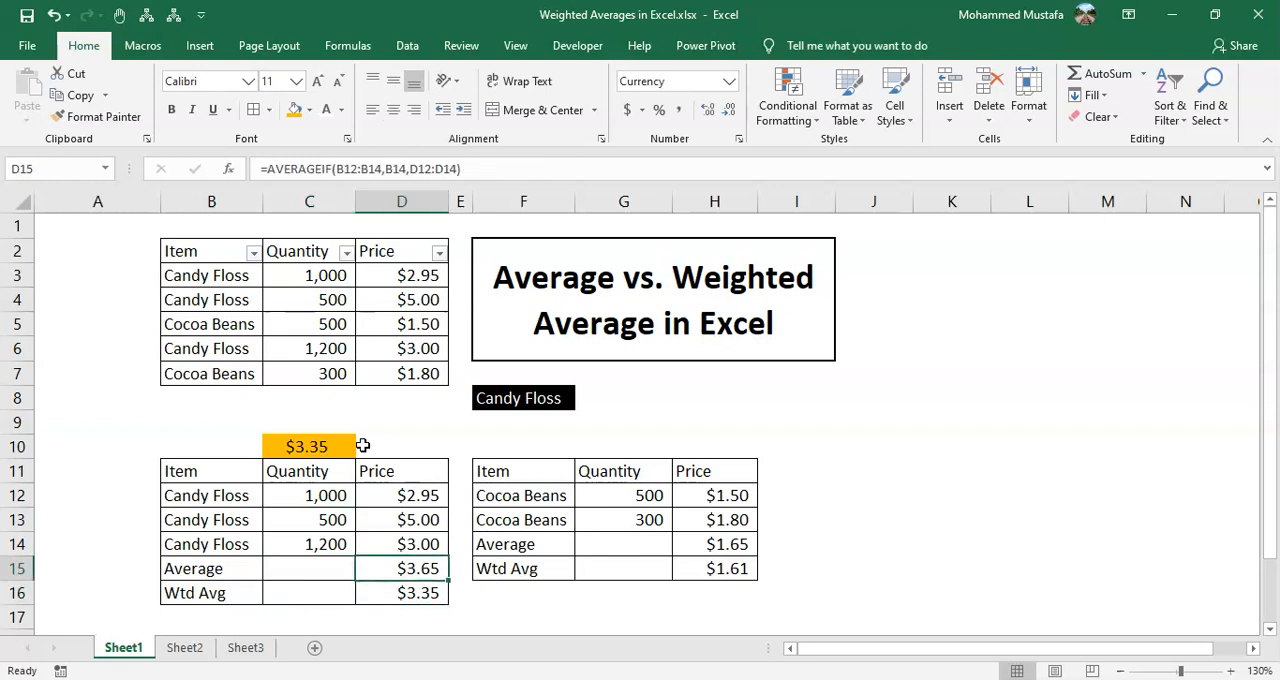
pyautogui.press('Down')
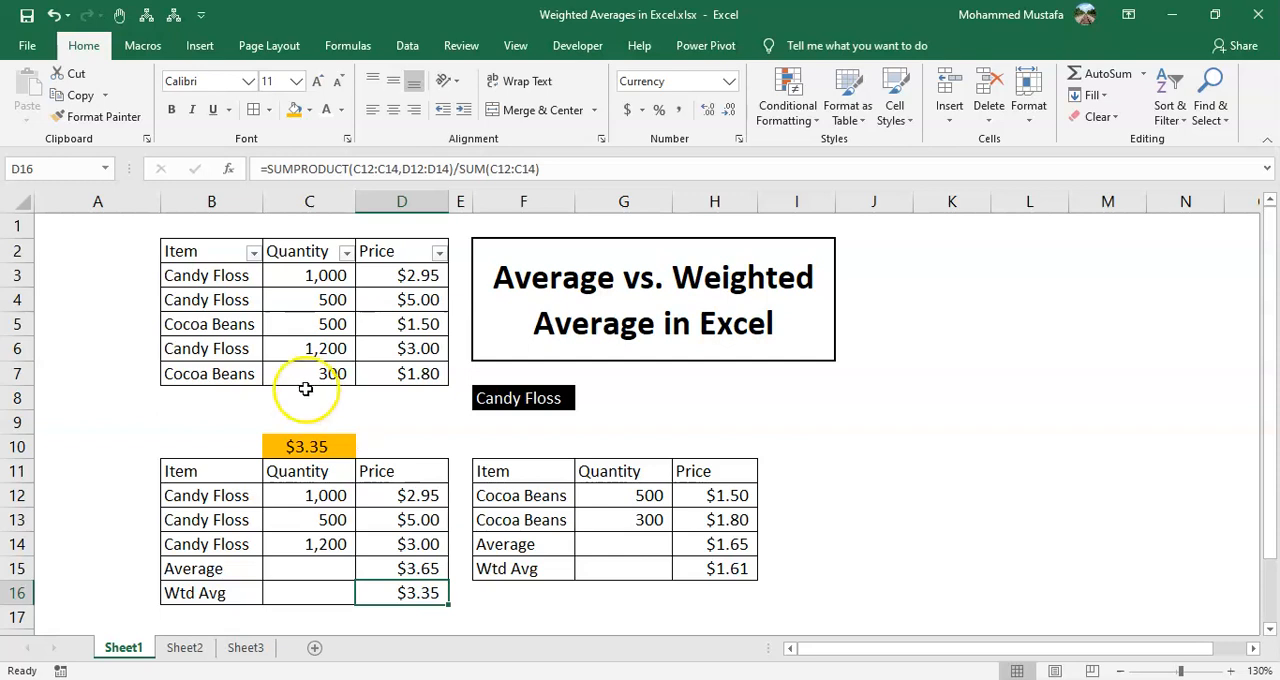
pyautogui.moveTo(250, 276); pyautogui.dragTo(426, 375)
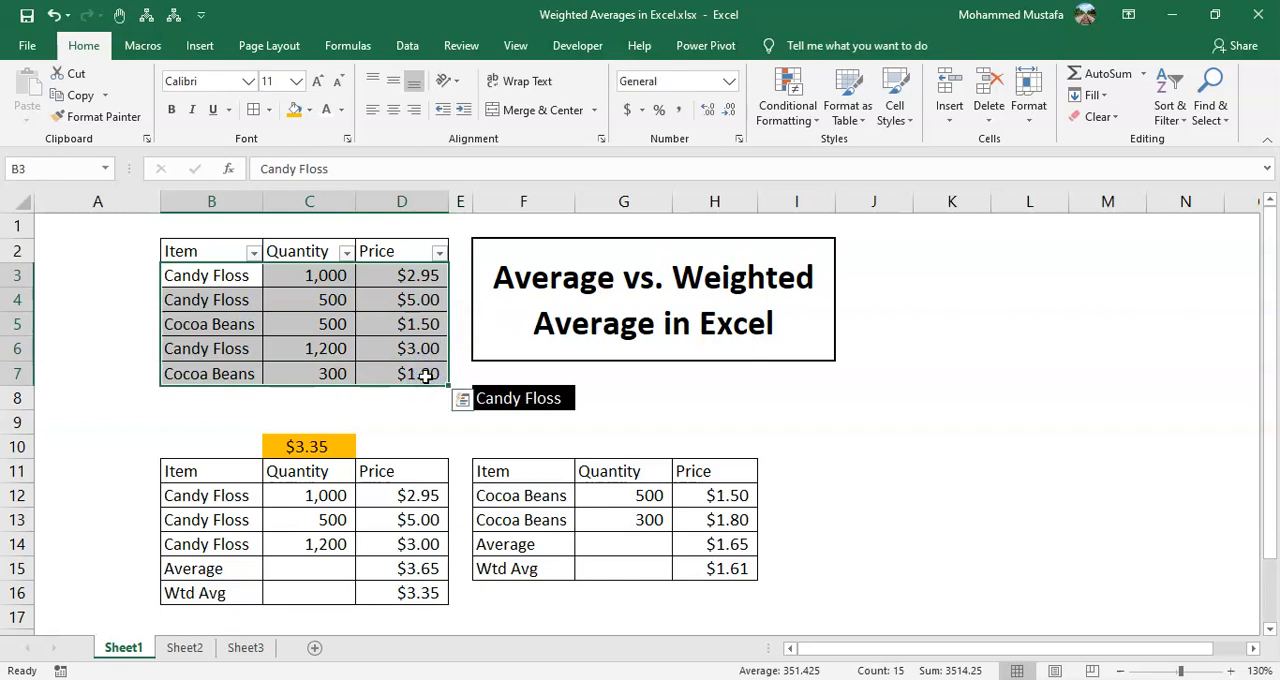
# Choose Cocoa Beans as the item in F8
pyautogui.click(535, 397)
pyautogui.hotkey('alt', 'Down')
pyautogui.press('Down')
pyautogui.press('Return')
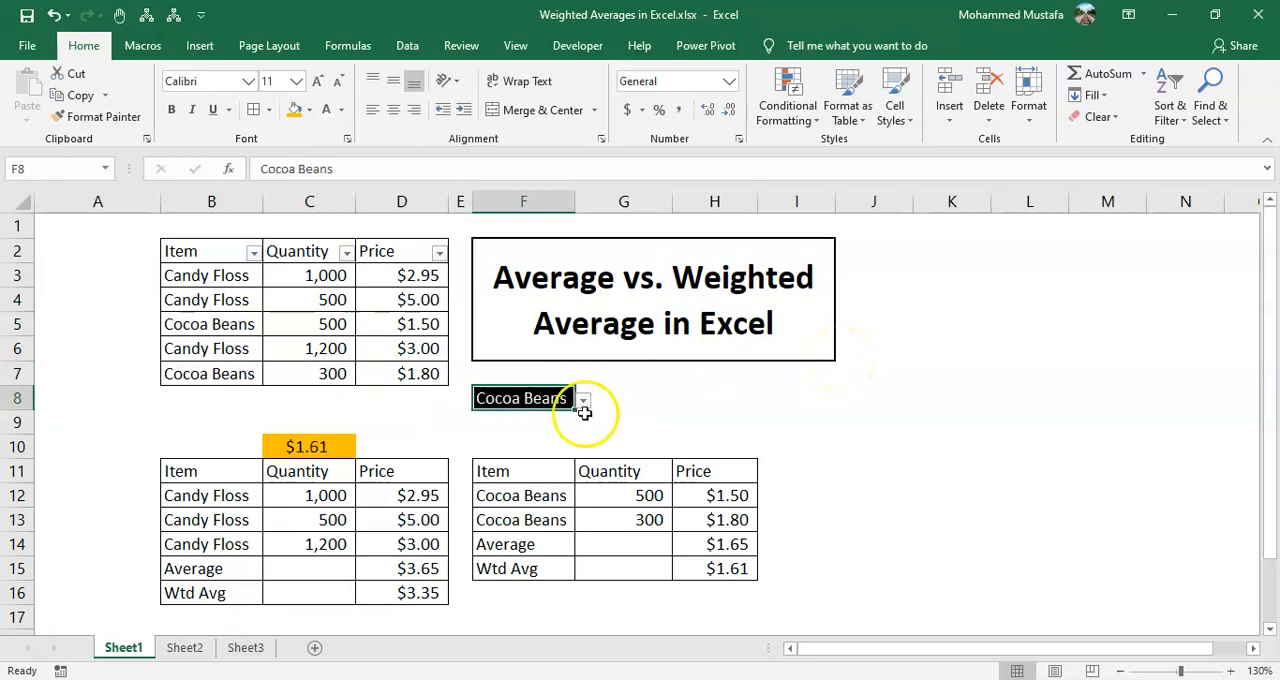
# Check the weighted average formula in C10 for Cocoa Beans and keep it as it is
pyautogui.click(325, 448)
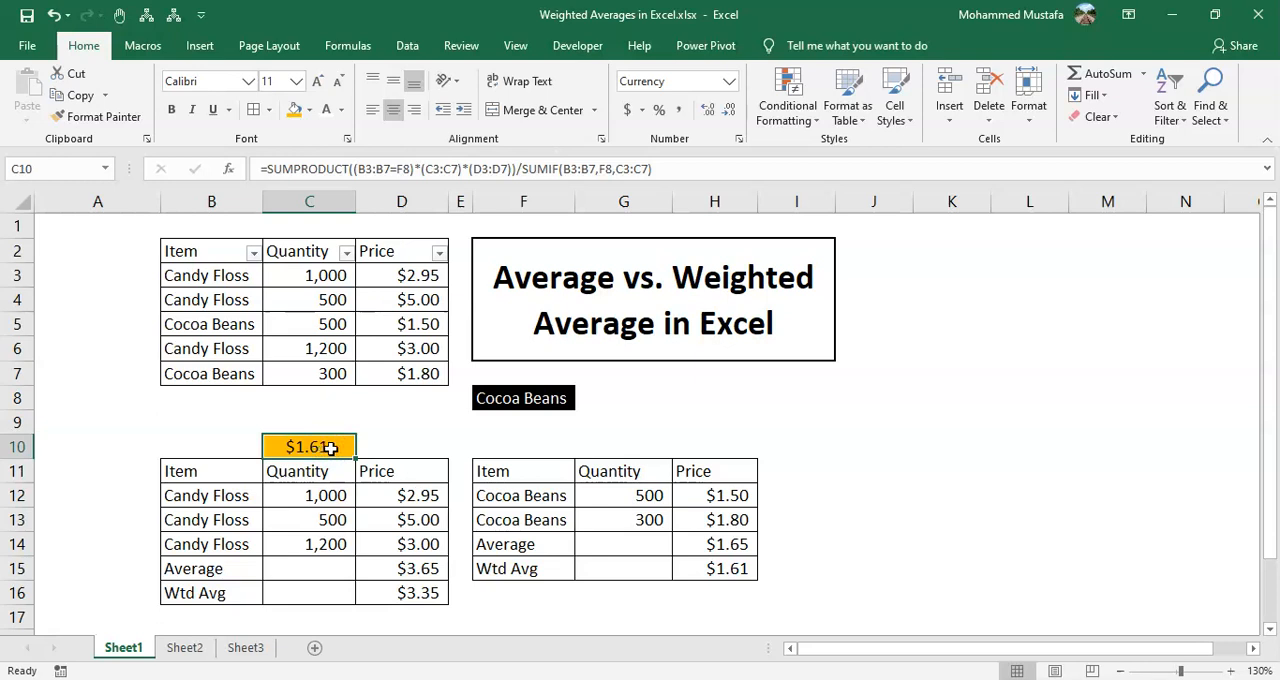
pyautogui.doubleClick(327, 448)
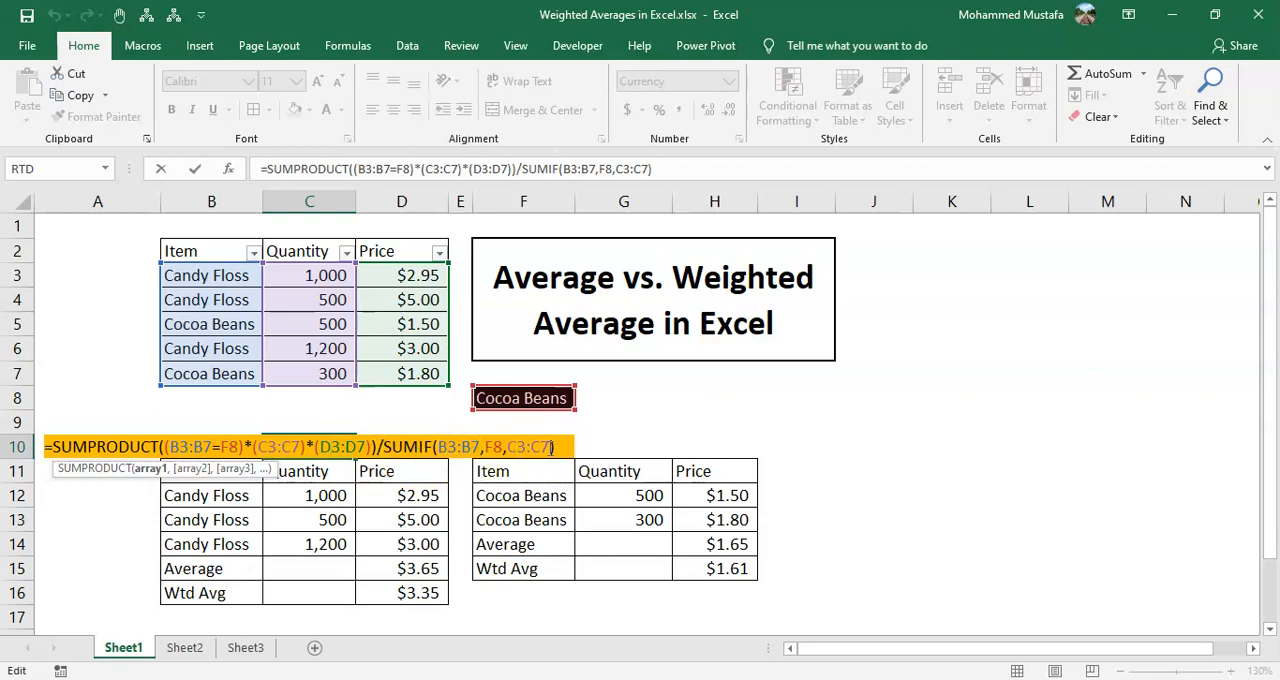
pyautogui.hotkey('ctrl', 'Return')
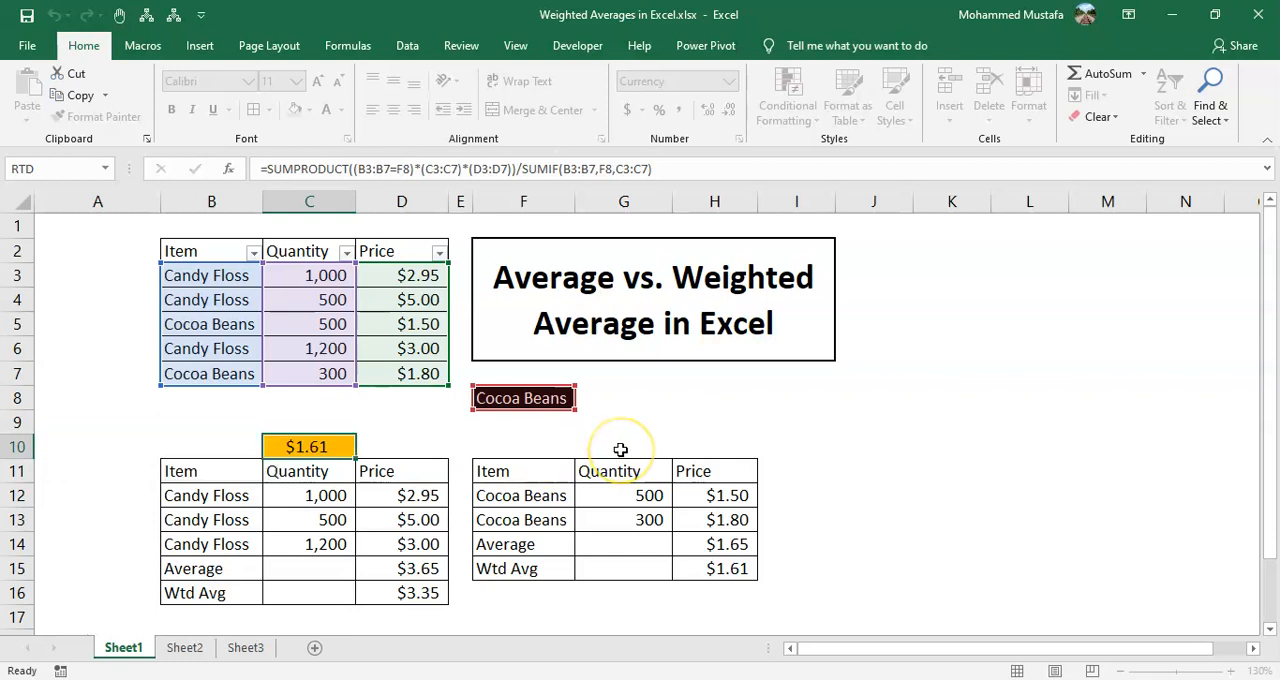